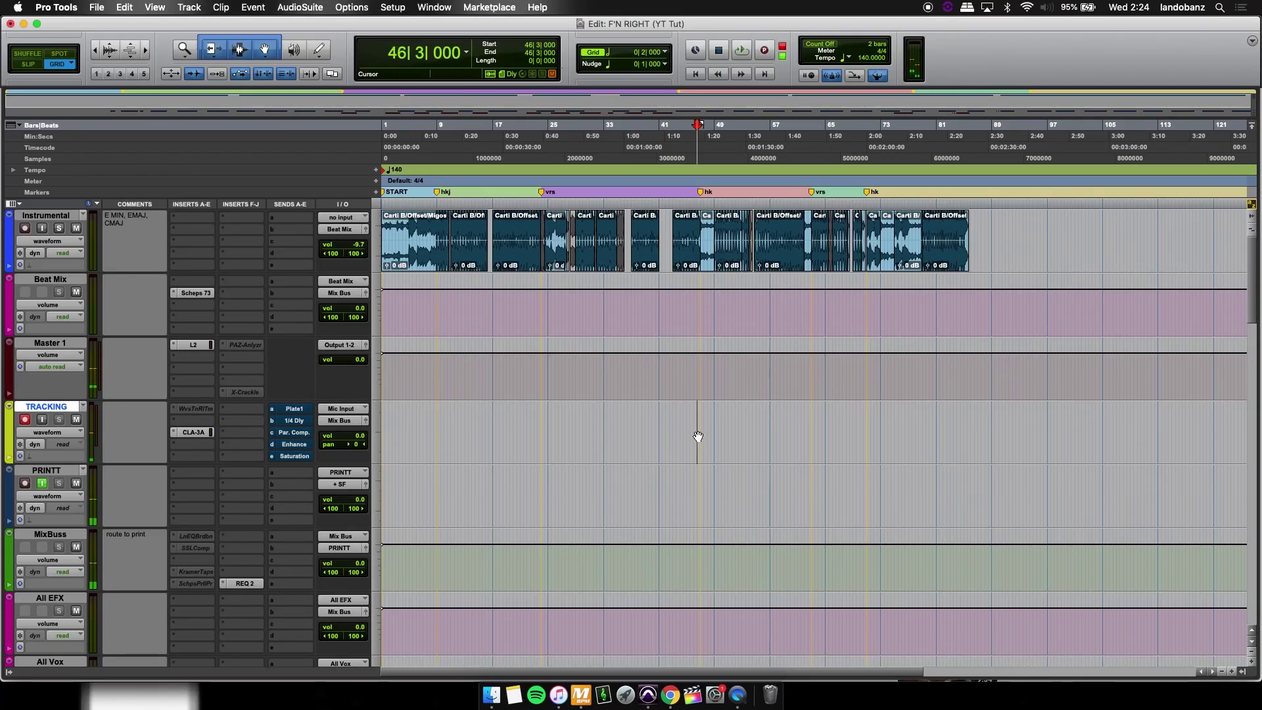
Record-arm the TRACKING track.
key("shift+r")
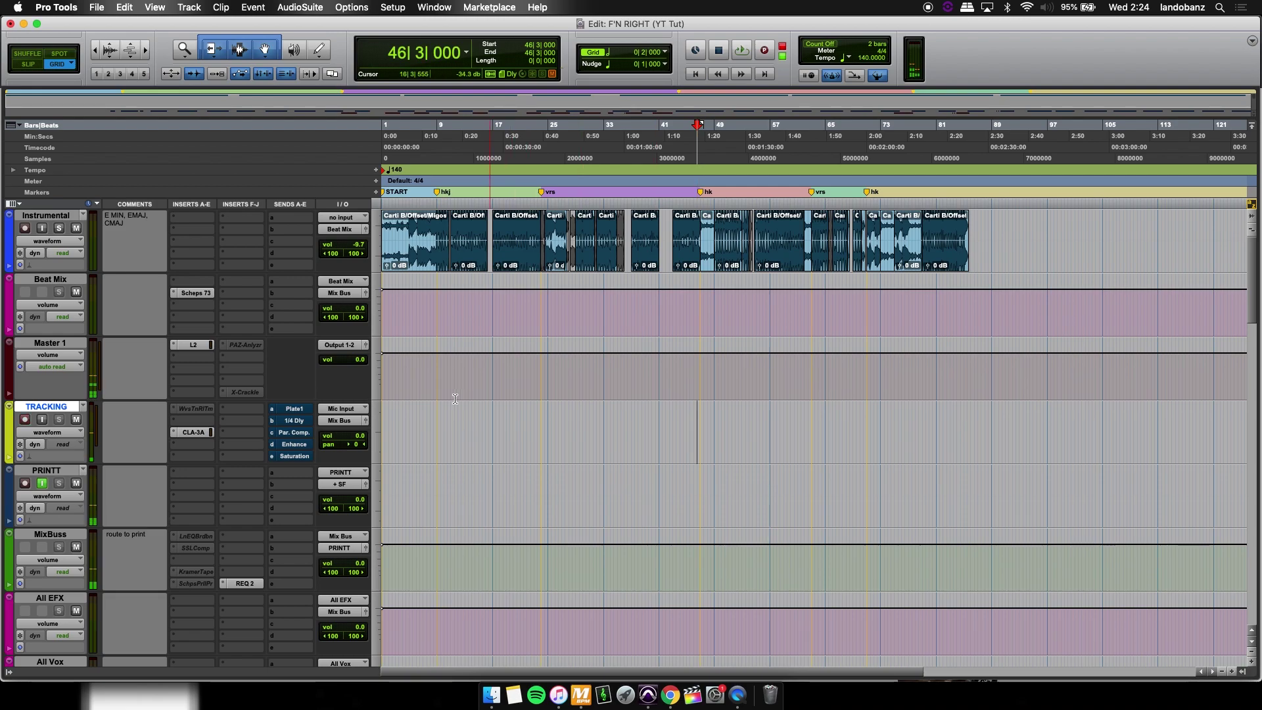
Set the TRACKING track volume to -2.0 and place the playback start at bar 14.
left_click_drag(360, 436, 364, 442)
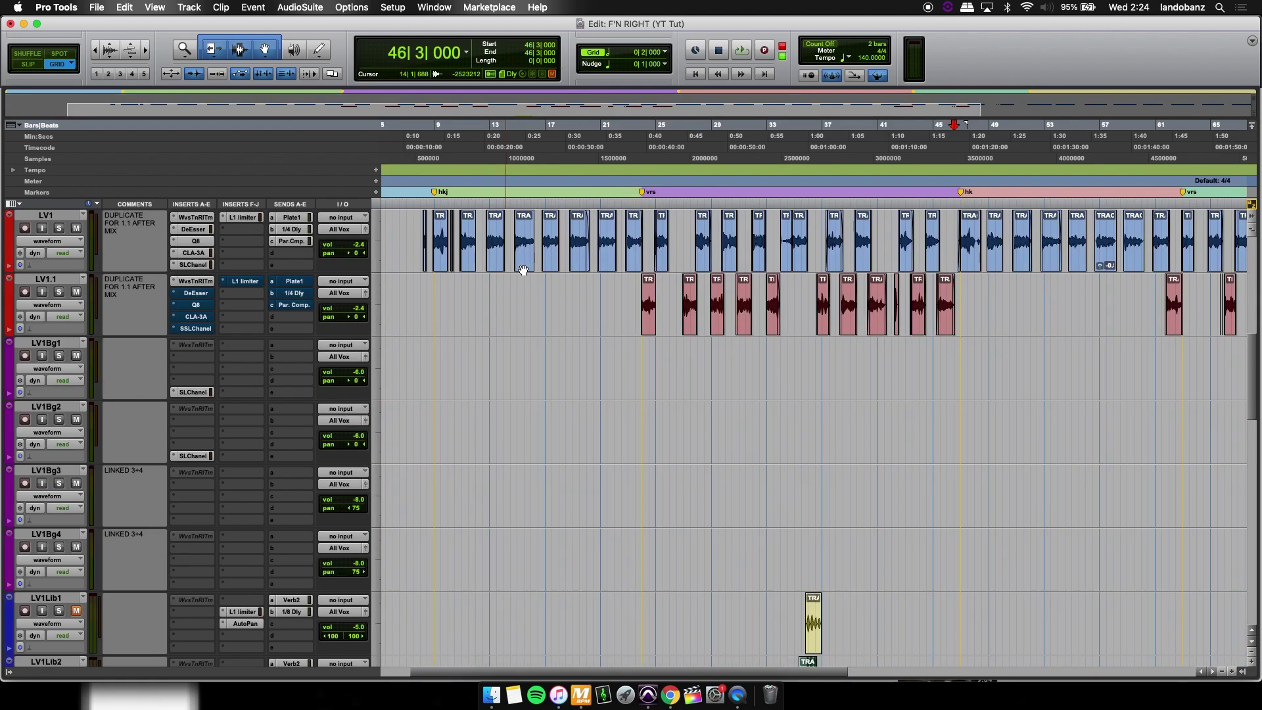
scroll(543, 298, "right", 3)
left_click(535, 287)
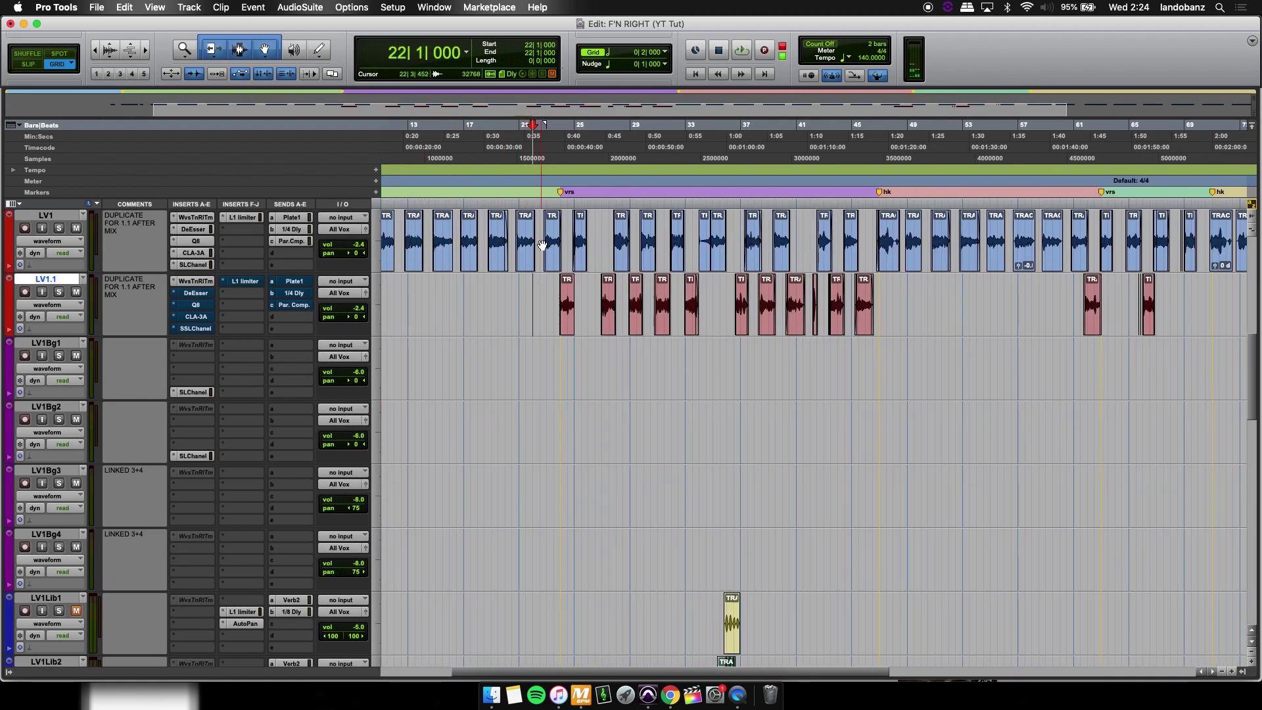
left_click(428, 283)
scroll(428, 283, "up", 2)
Play back the lead vocal, then set the playback start to bar 7, beat 3.
key("space")
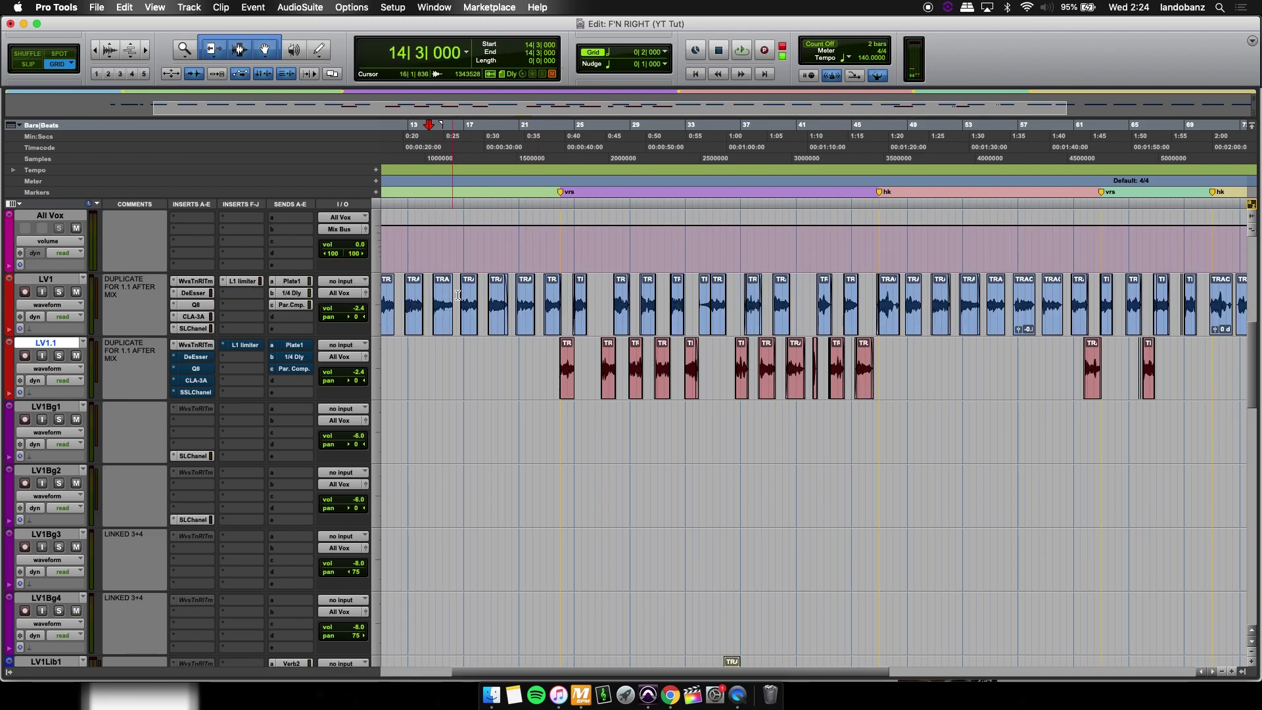
scroll(460, 315, "up", 2)
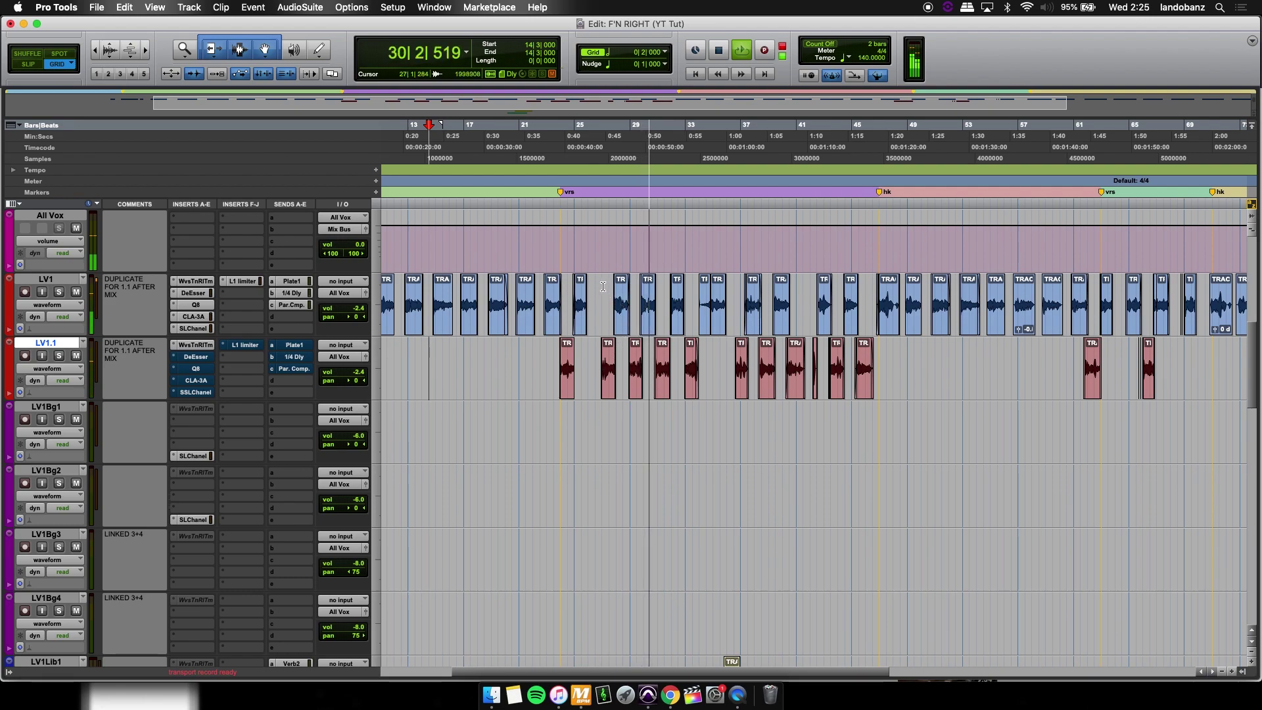
key("space")
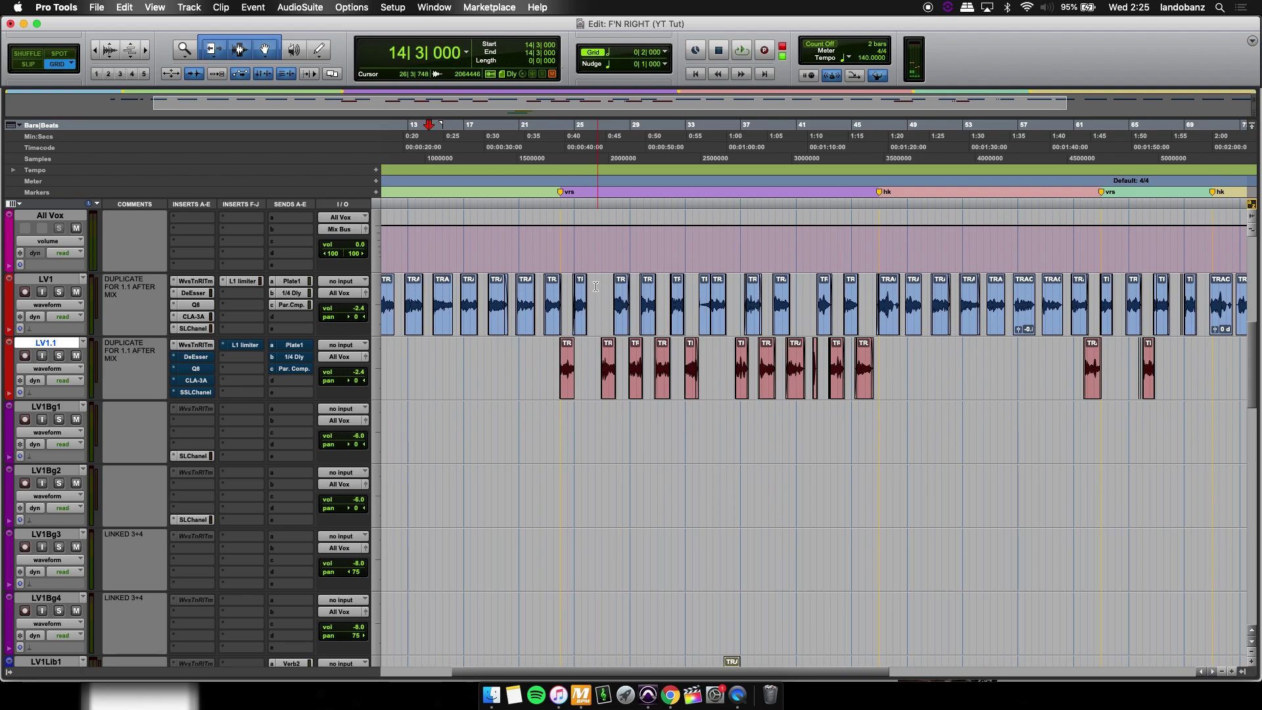
scroll(596, 287, "left", 5)
left_click(470, 347)
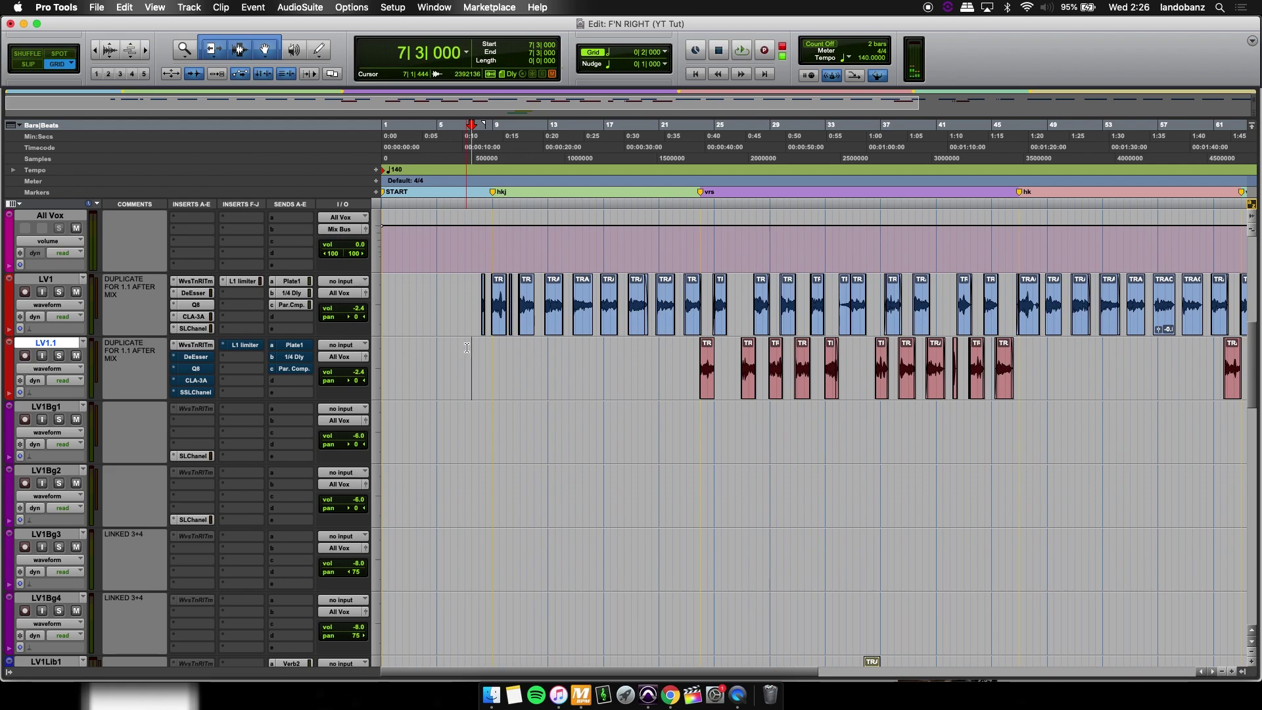
Bypass LV1's L1 limiter, SLChanel, CLA-3A and Q8 inserts.
left_click(242, 282, "super")
left_click(196, 328, "super")
left_click(196, 317, "super")
left_click(199, 303, "super")
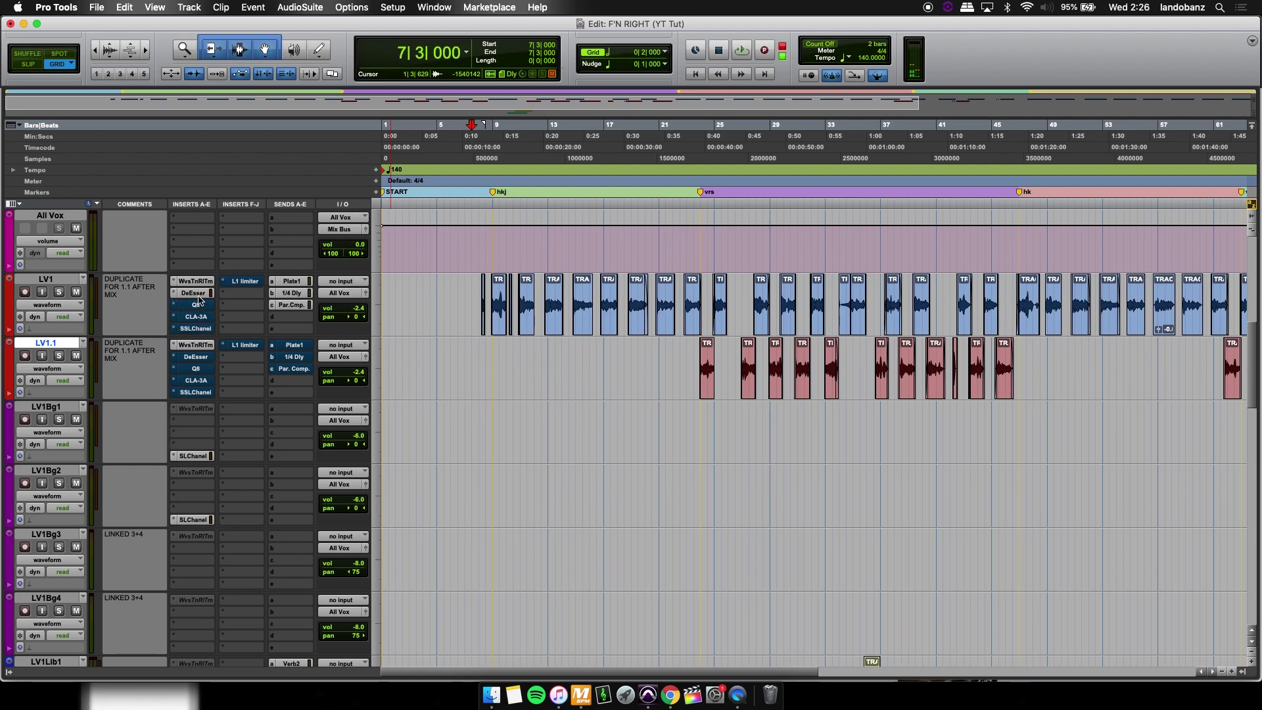
Open LV1's DeEsser, solo LV1 and compare the DeEsser bypassed during playback from bar 8.
scroll(521, 357, "down", 2)
scroll(521, 357, "right", 3)
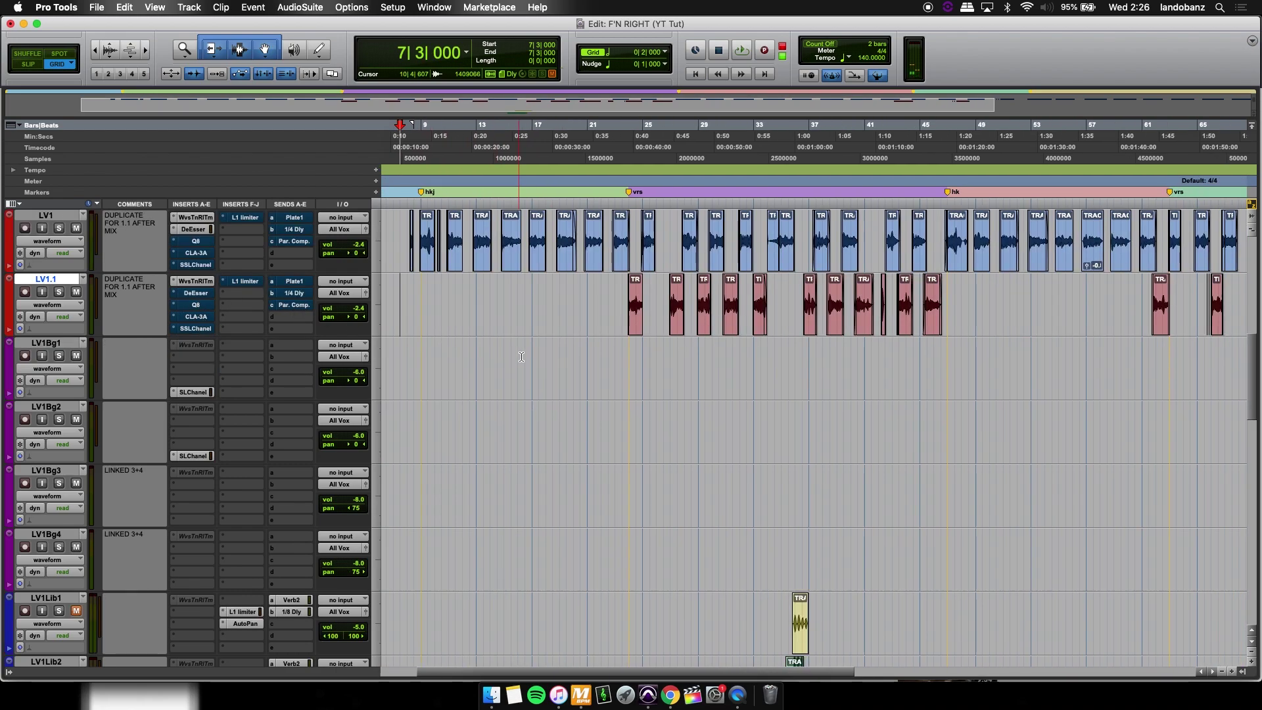
left_click(192, 229)
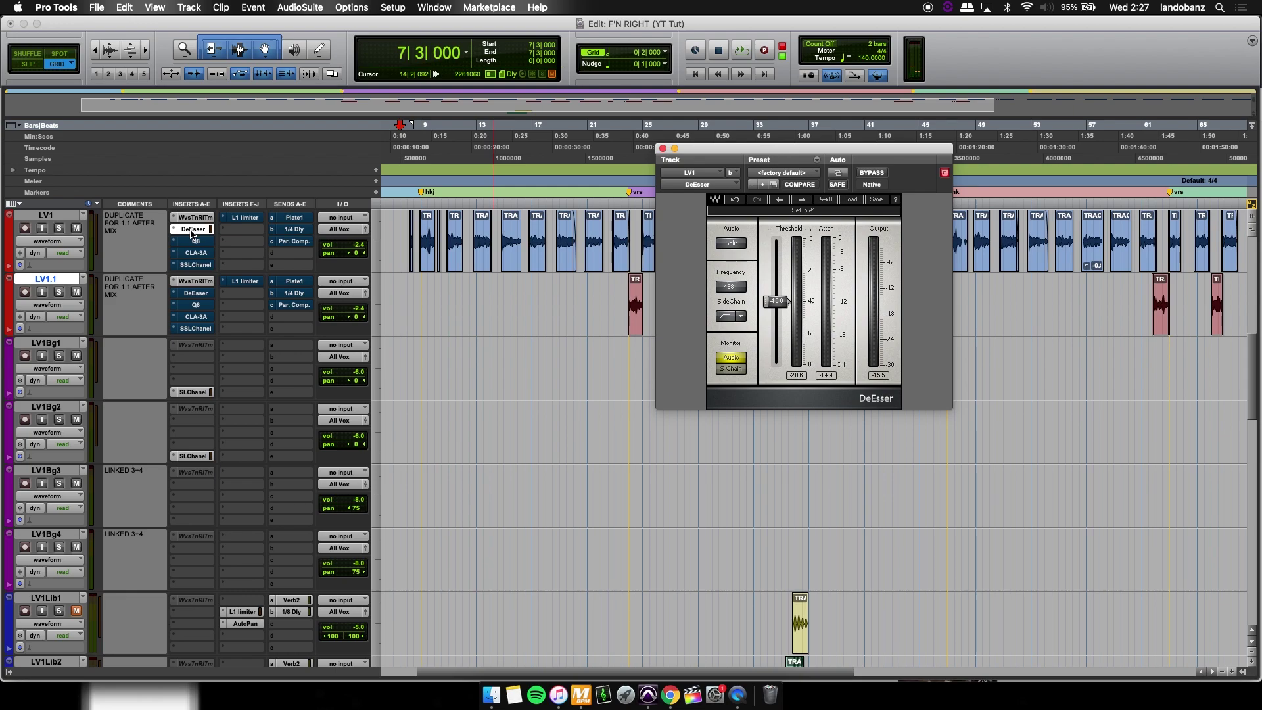
left_click(412, 287)
key("space")
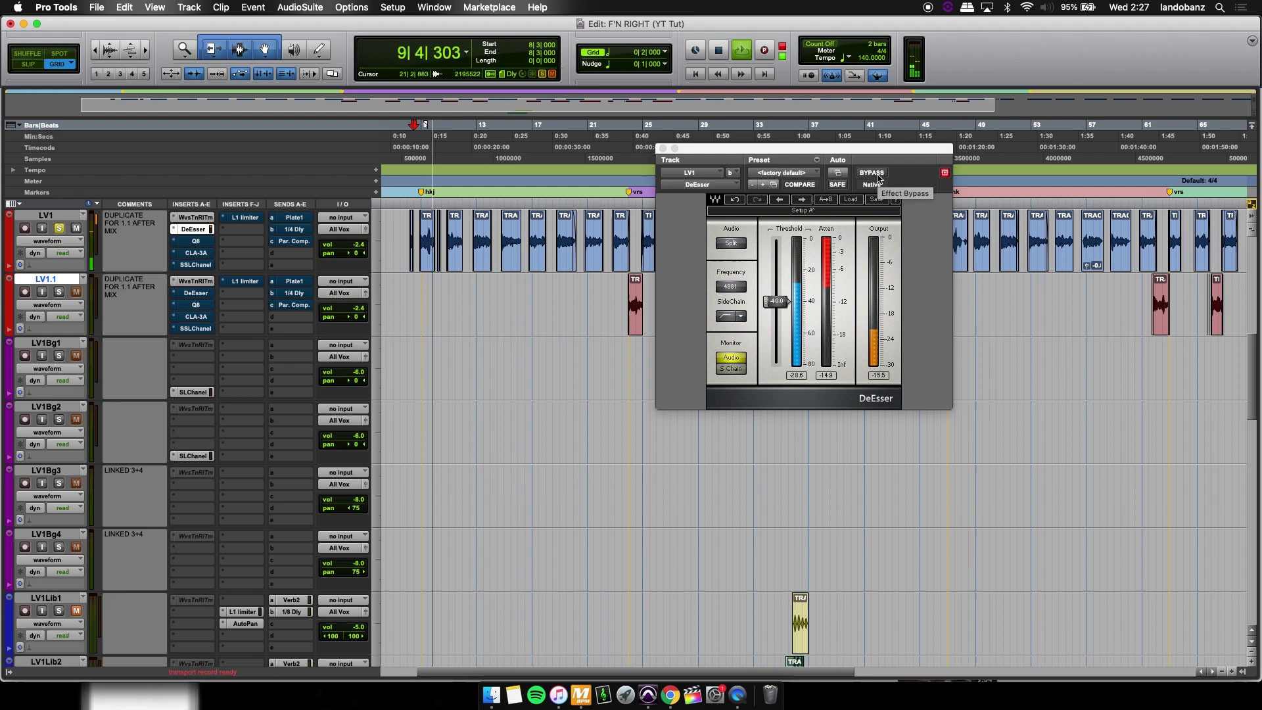
left_click(879, 178)
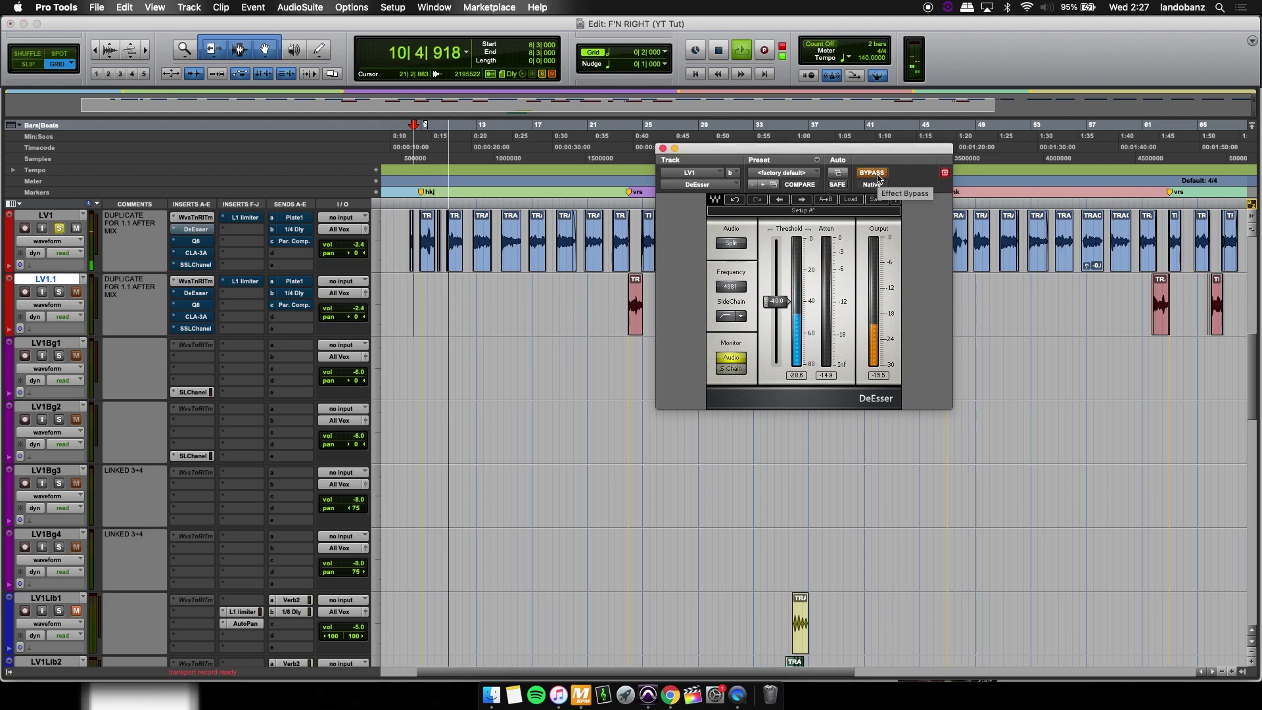
key("space")
key("space")
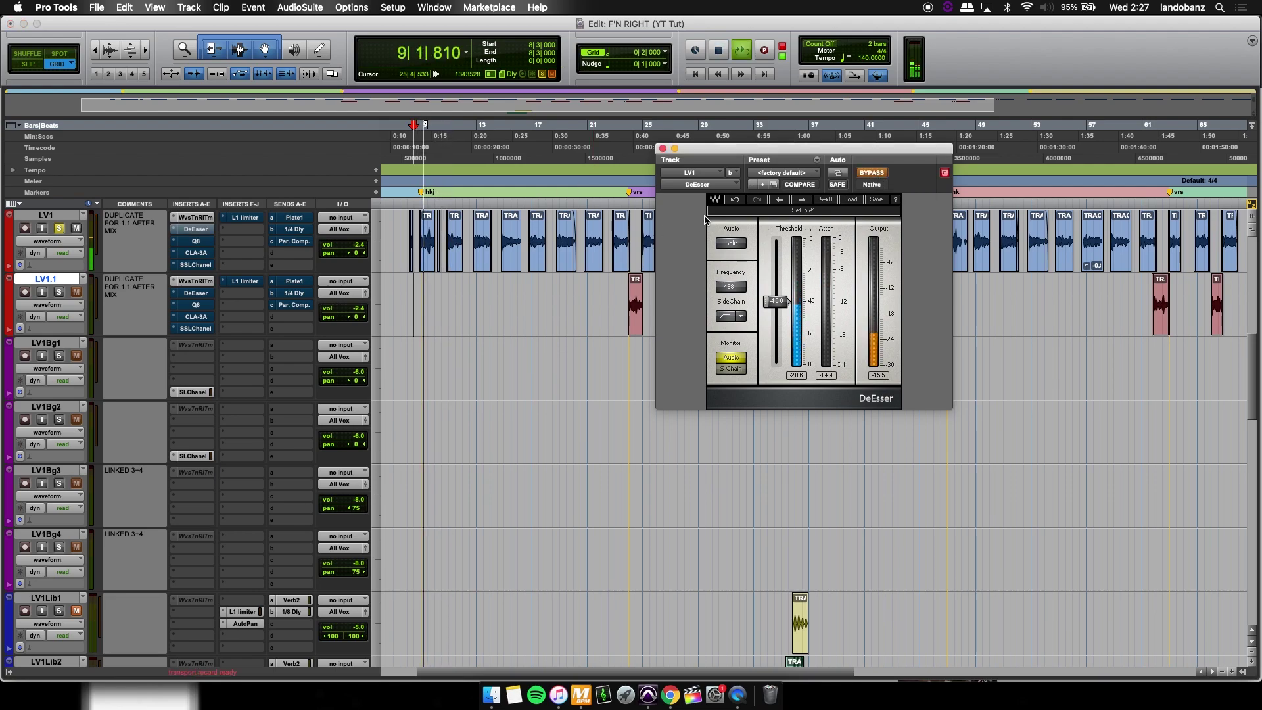
key("space")
key("space")
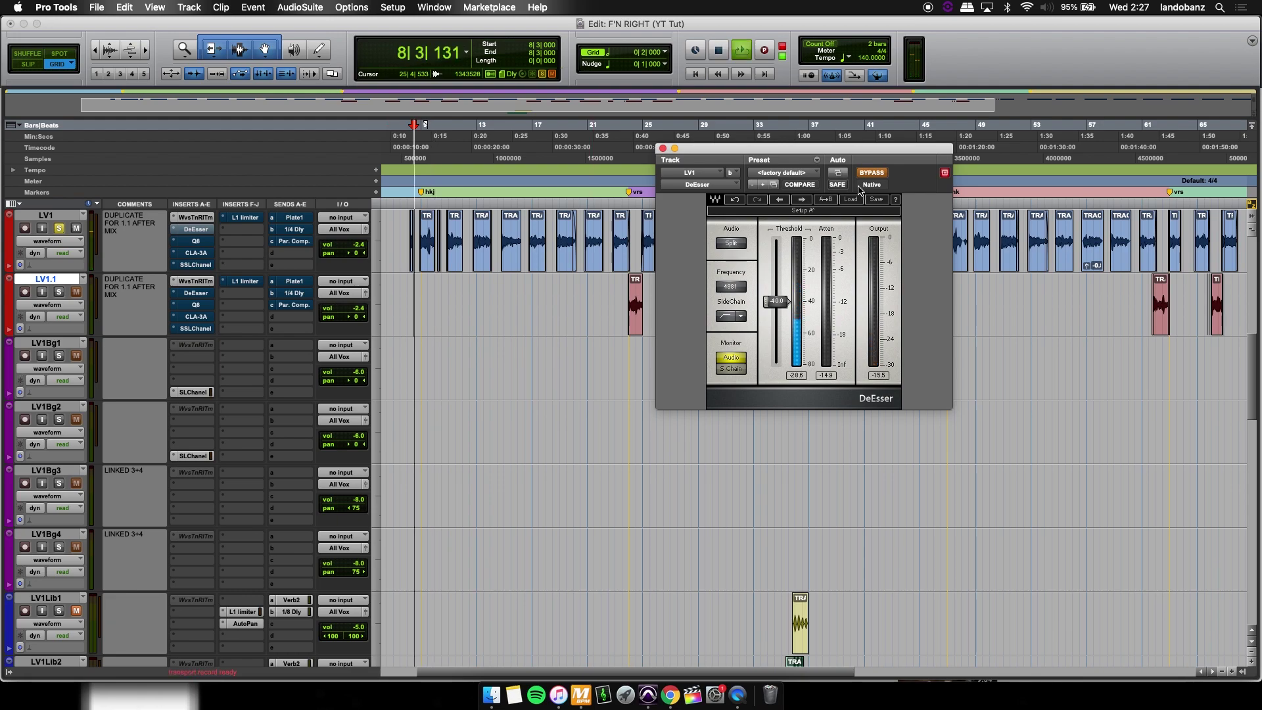
Re-enable the DeEsser, audition again, and try then undo a -45.3 threshold.
left_click(872, 173)
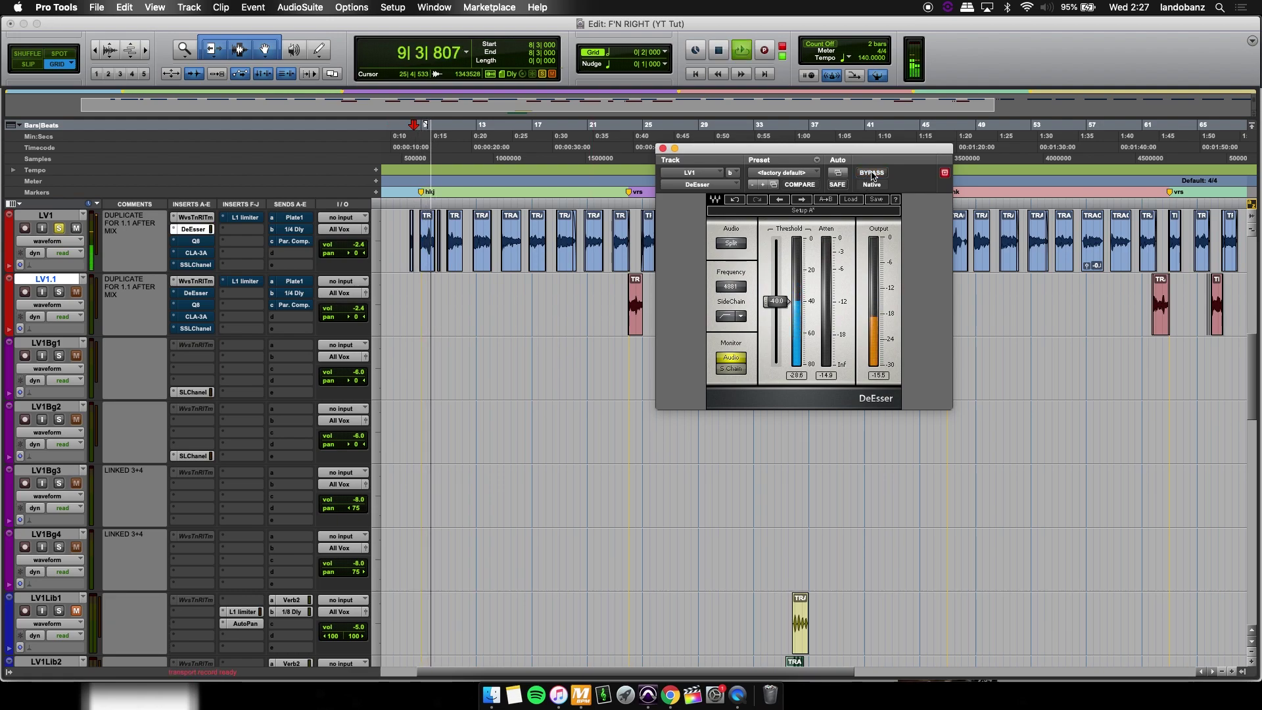
key("space")
key("space")
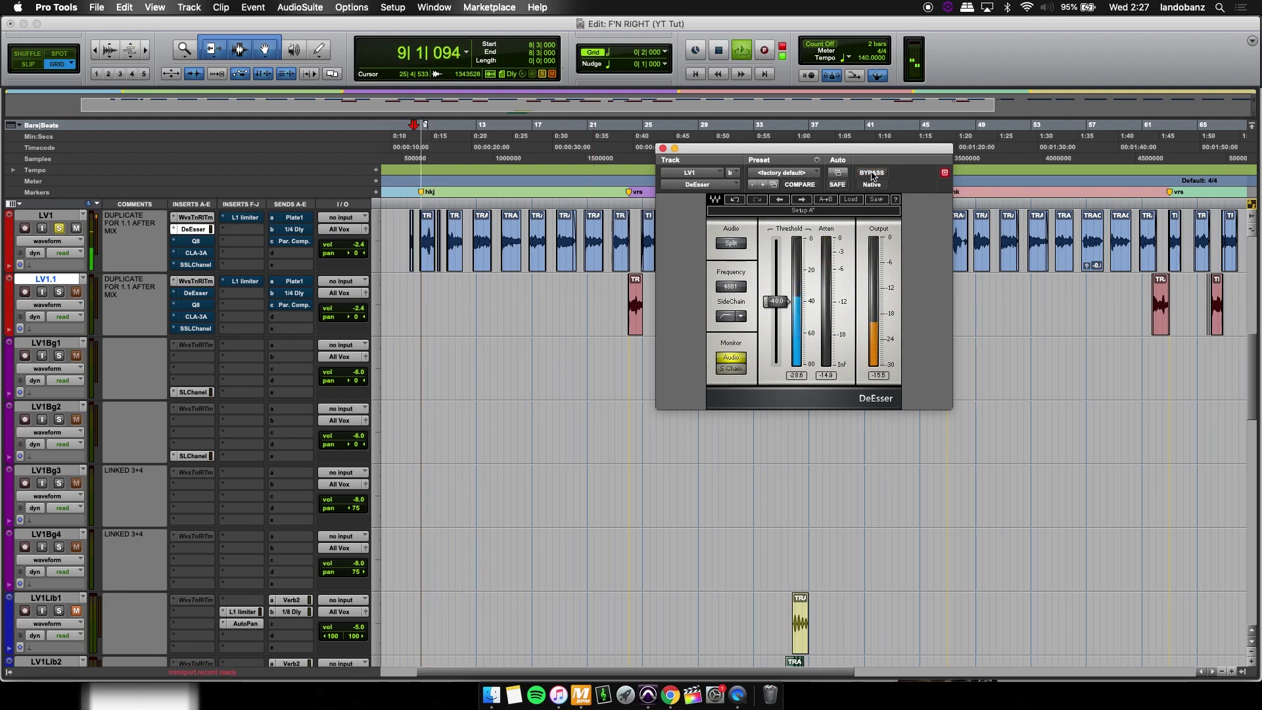
key("space")
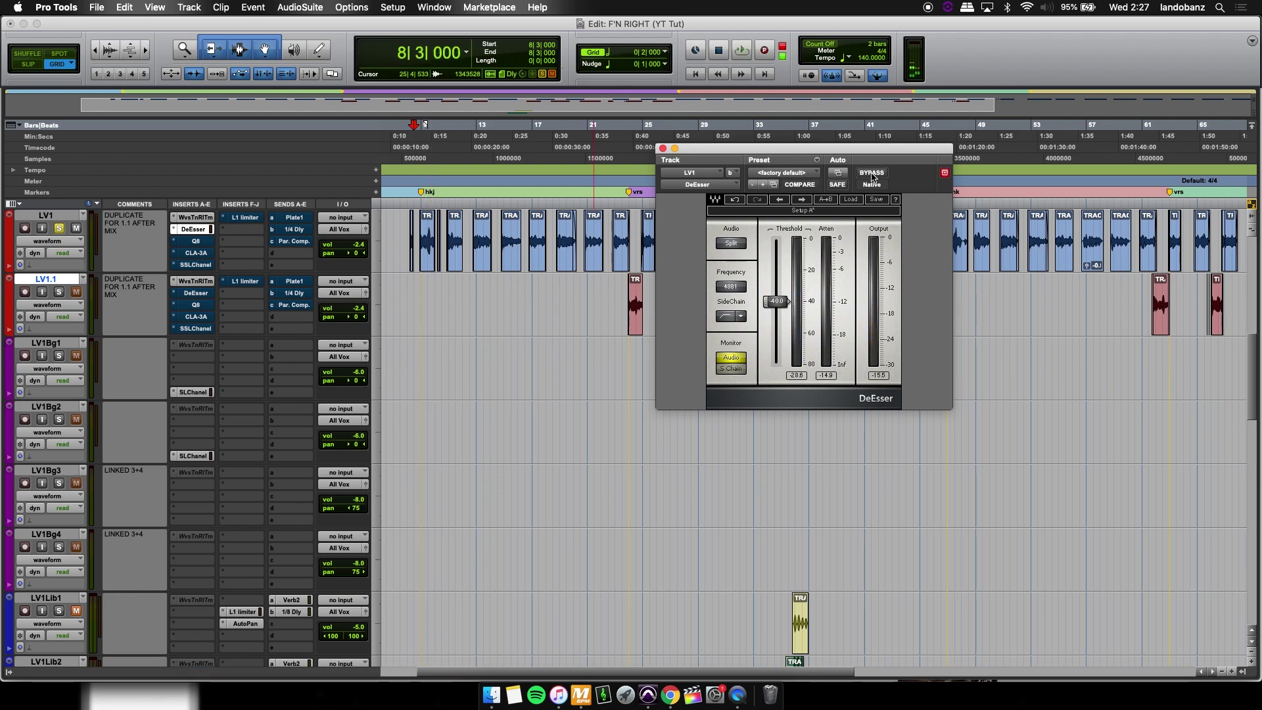
key("space")
left_click_drag(808, 312, 790, 336)
key("super+z")
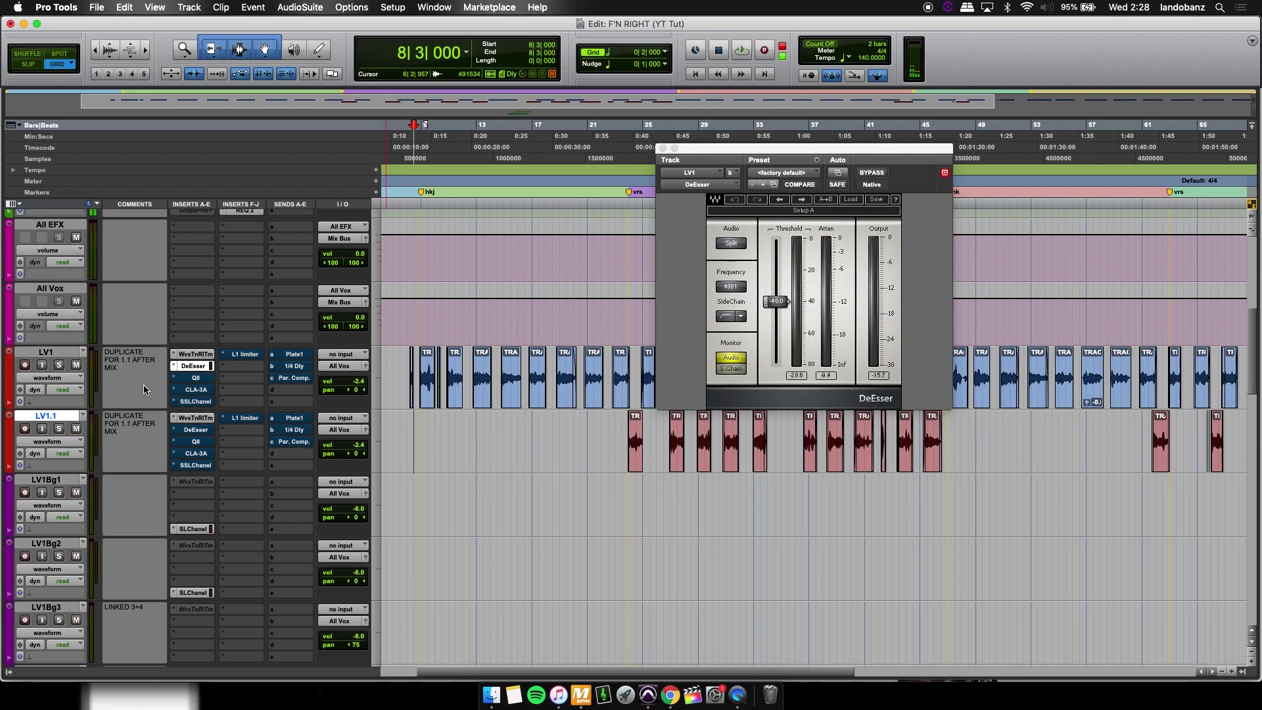
Open LV1's Q8 equalizer in a repositioned window and solo LV1.
left_click(194, 379)
left_click_drag(746, 160, 501, 143)
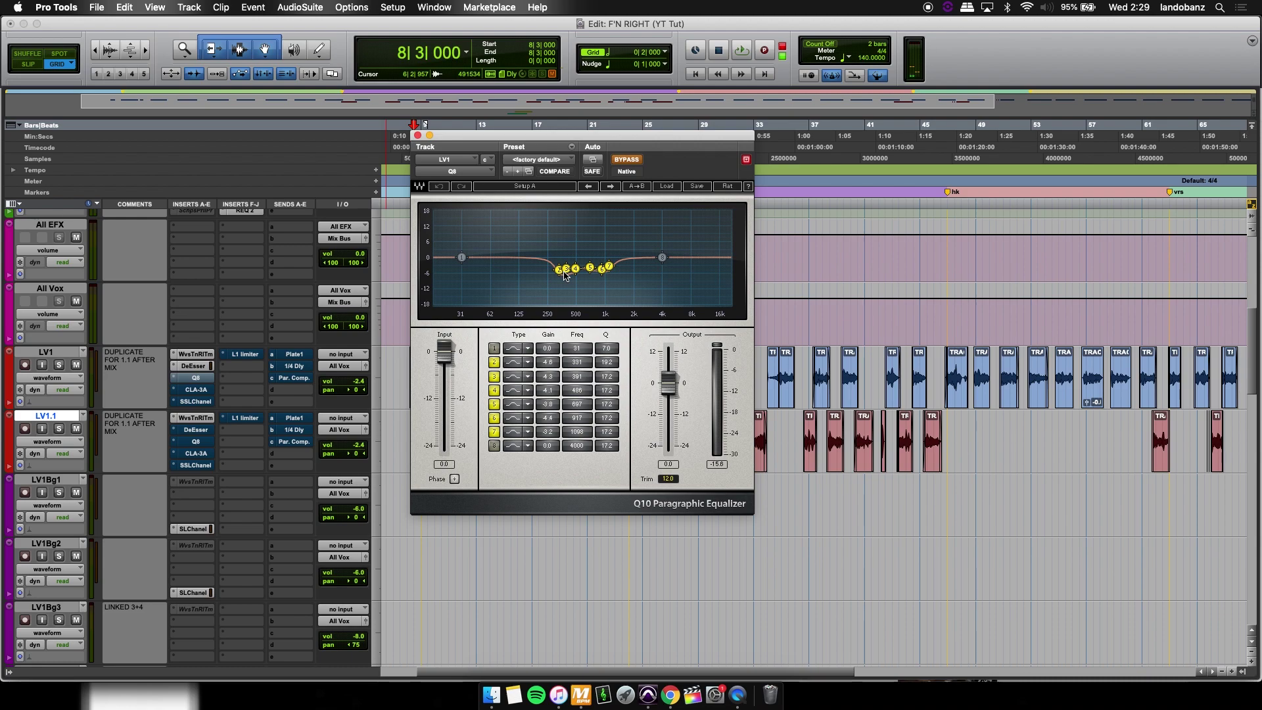
key("shift+s")
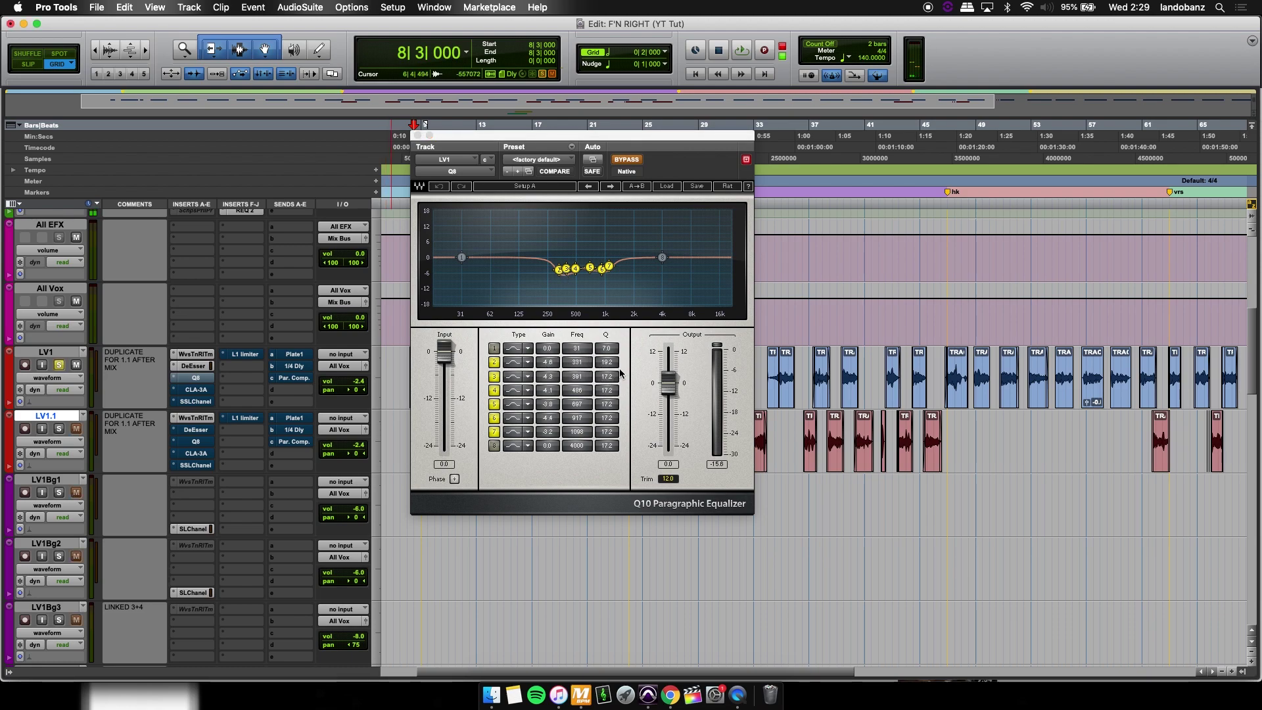
Try an 18 dB band 8 boost near 4 kHz, switch band 8 off, and boost band 2 18 dB near 331 Hz.
left_click(662, 257)
left_click_drag(662, 258, 663, 212)
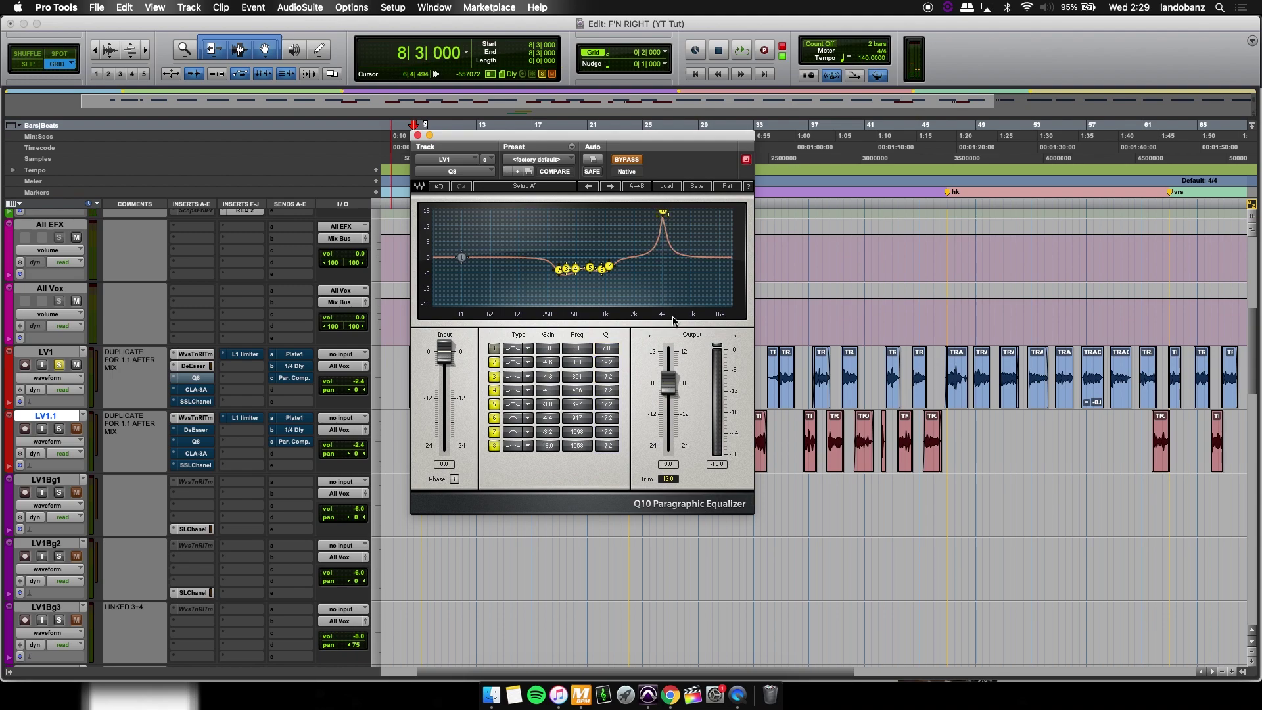
mouse_move(596, 449)
left_mouse_down()
mouse_move(597, 480)
mouse_move(596, 414)
mouse_move(597, 441)
mouse_move(618, 450)
left_mouse_up()
left_click(494, 447)
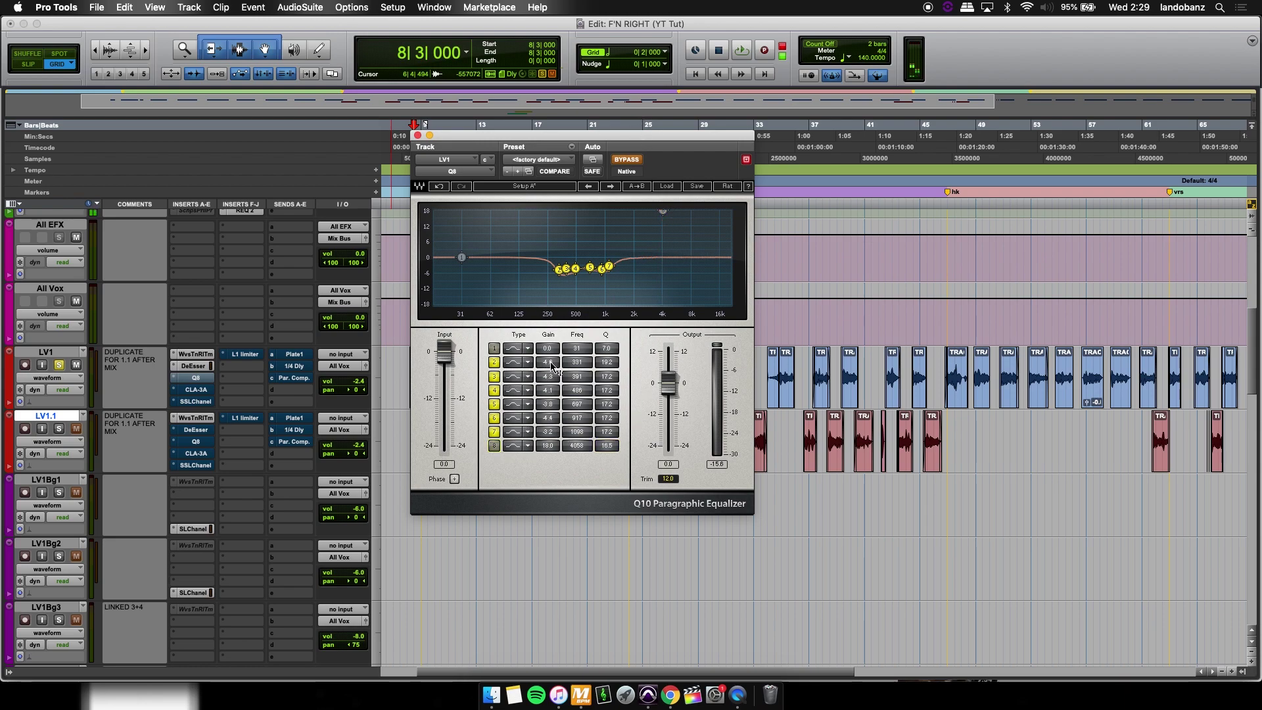
left_click_drag(550, 364, 551, 341)
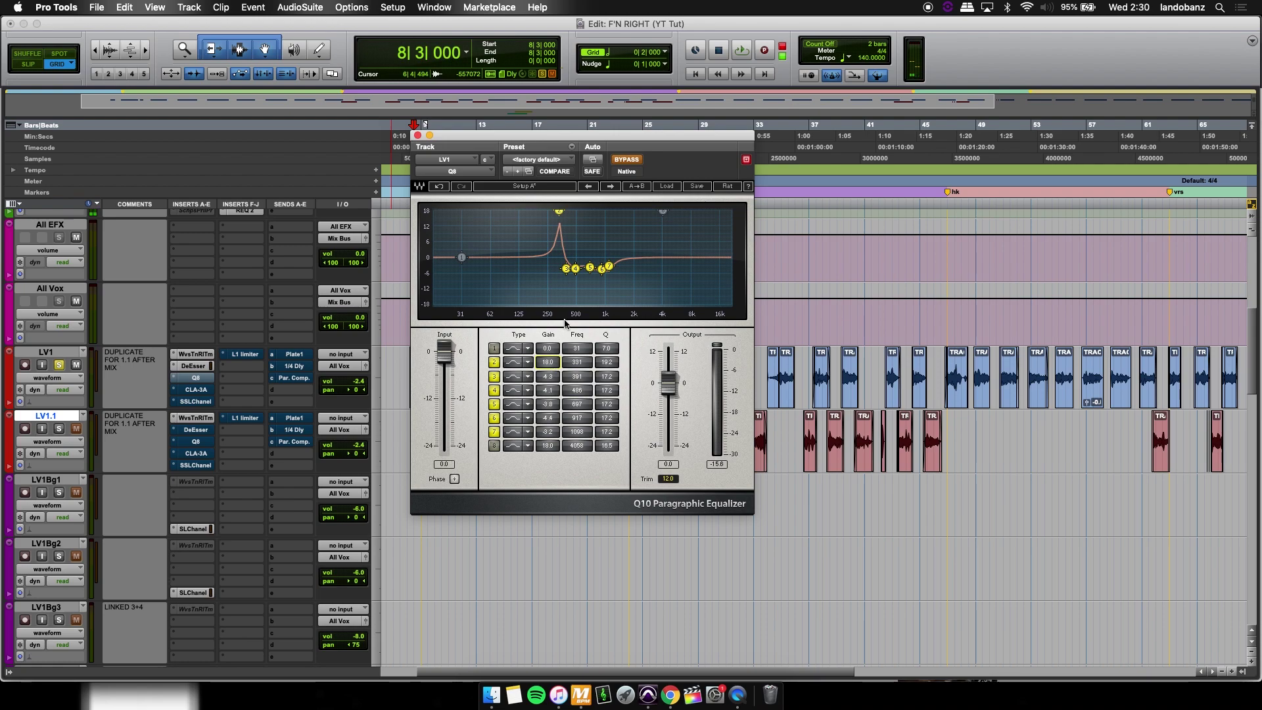
left_click_drag(556, 134, 795, 111)
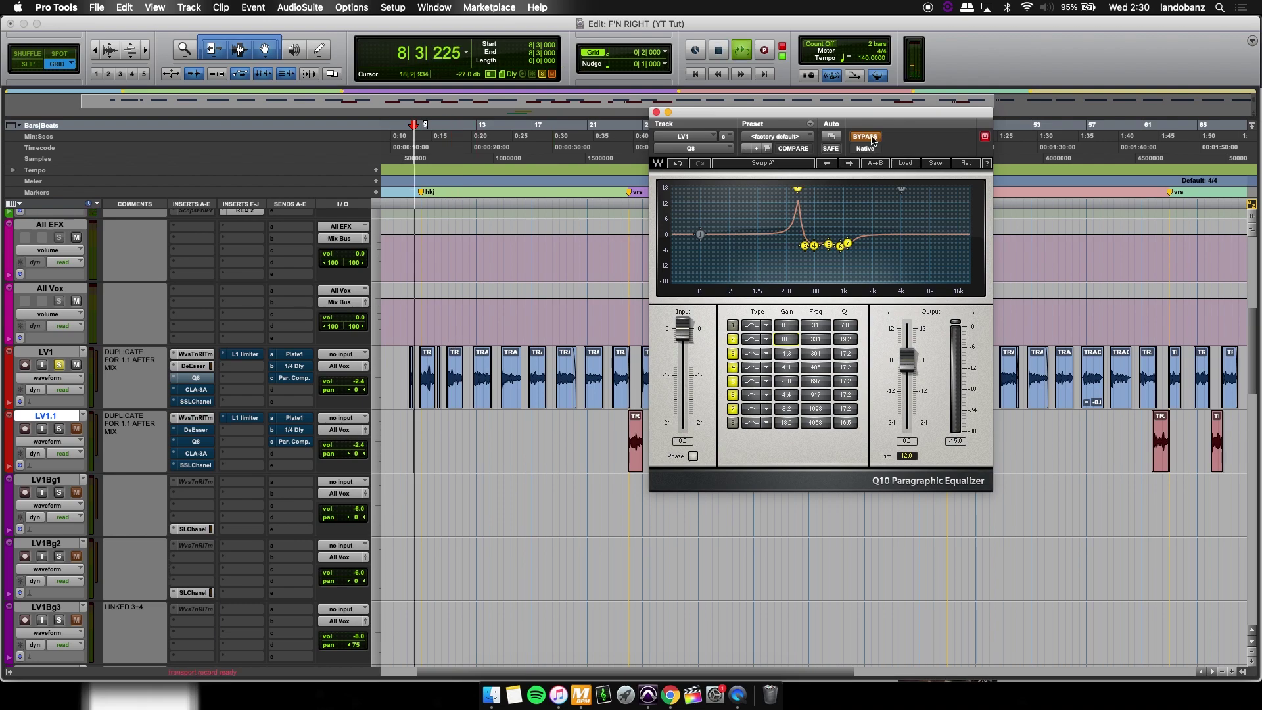
Switch off EQ bands 3 through 7 and audition the band 2 boost.
left_click(733, 353)
left_click(733, 367)
left_click(733, 381)
left_click(732, 395)
left_click(732, 408)
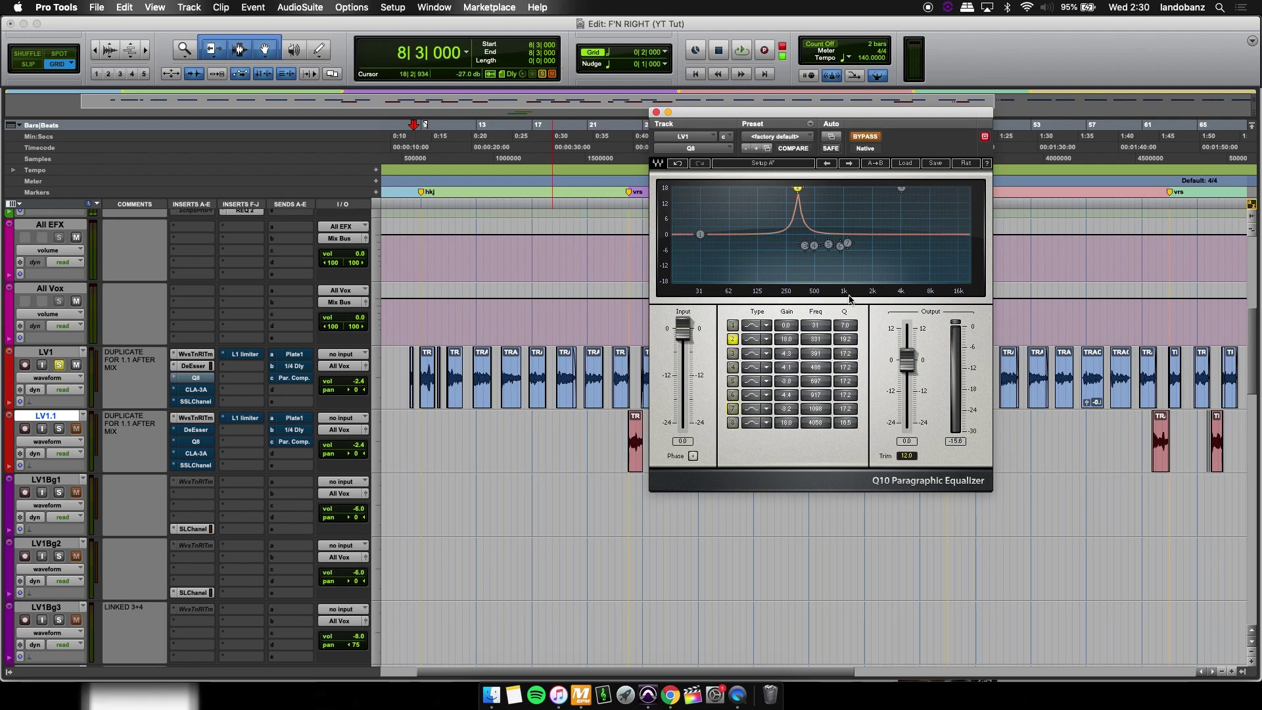
key("space")
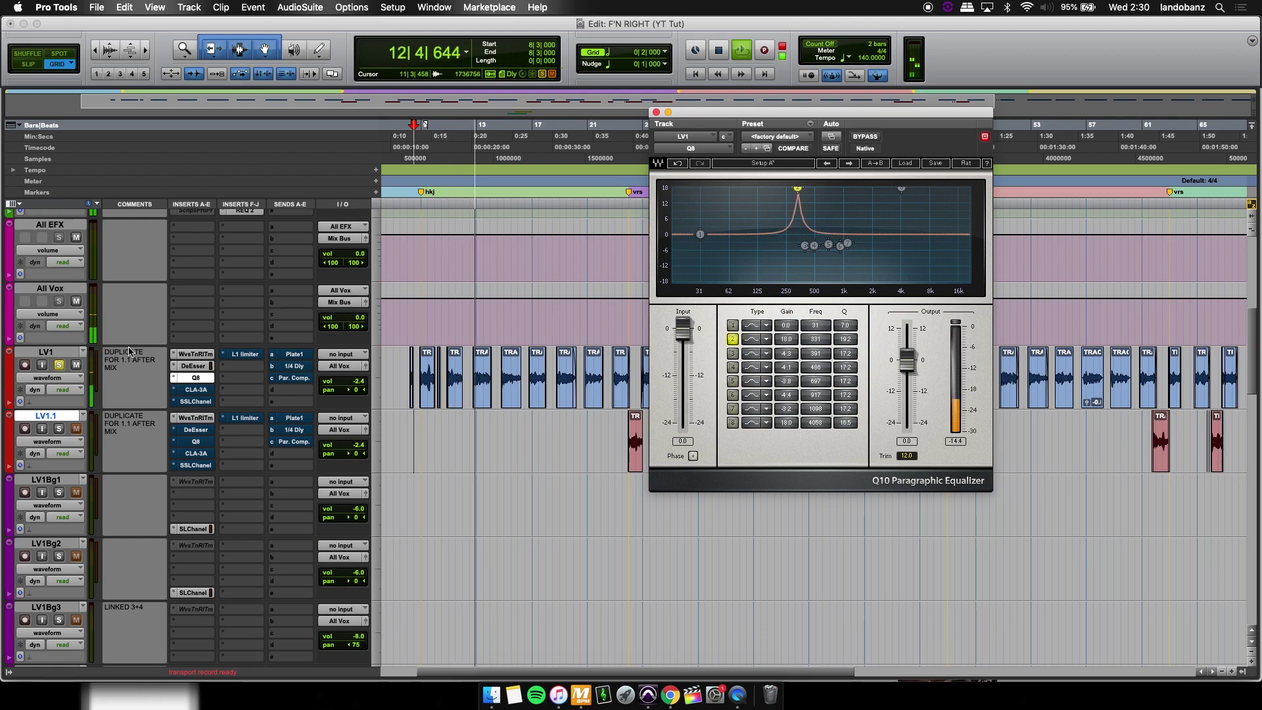
left_click(414, 359)
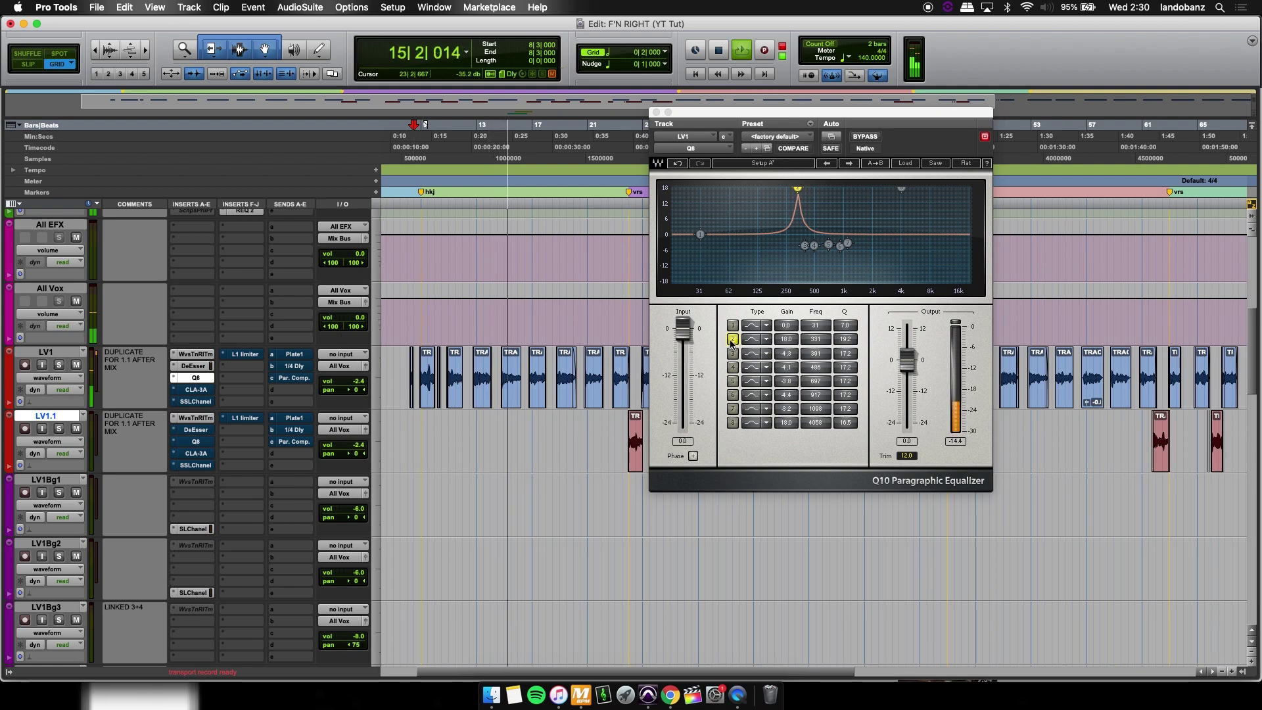
key("space")
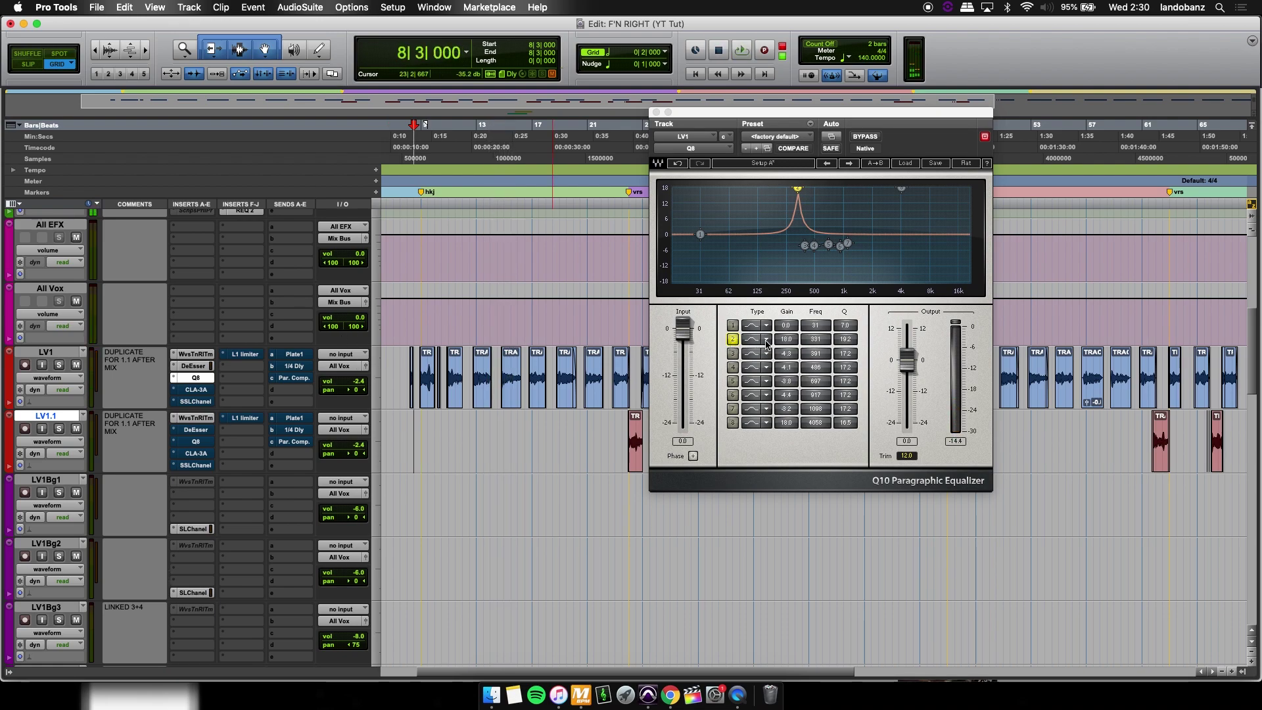
Turn band 2 into an 8.8 dB cut, make band 1 a low-cut with raised frequency, and audition.
left_click_drag(792, 340, 792, 427)
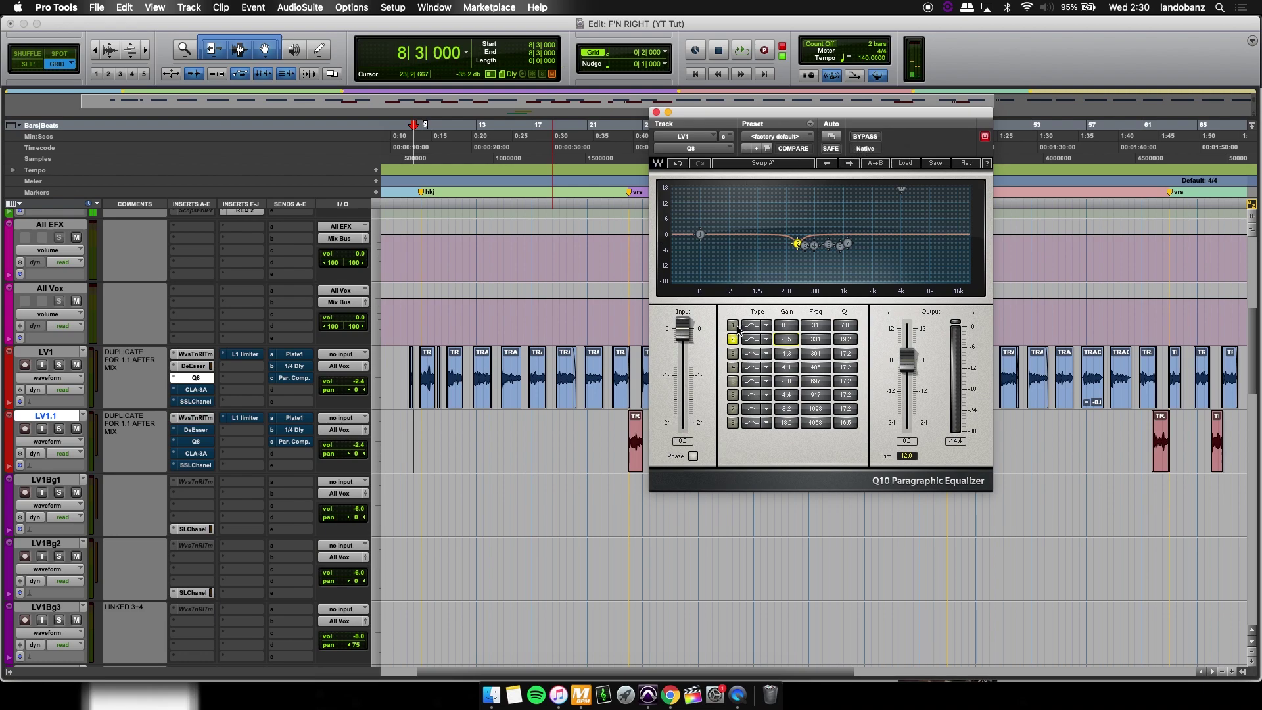
left_click(754, 329)
mouse_move(817, 330)
left_mouse_down()
mouse_move(817, 316)
mouse_move(817, 339)
left_mouse_up()
key("space")
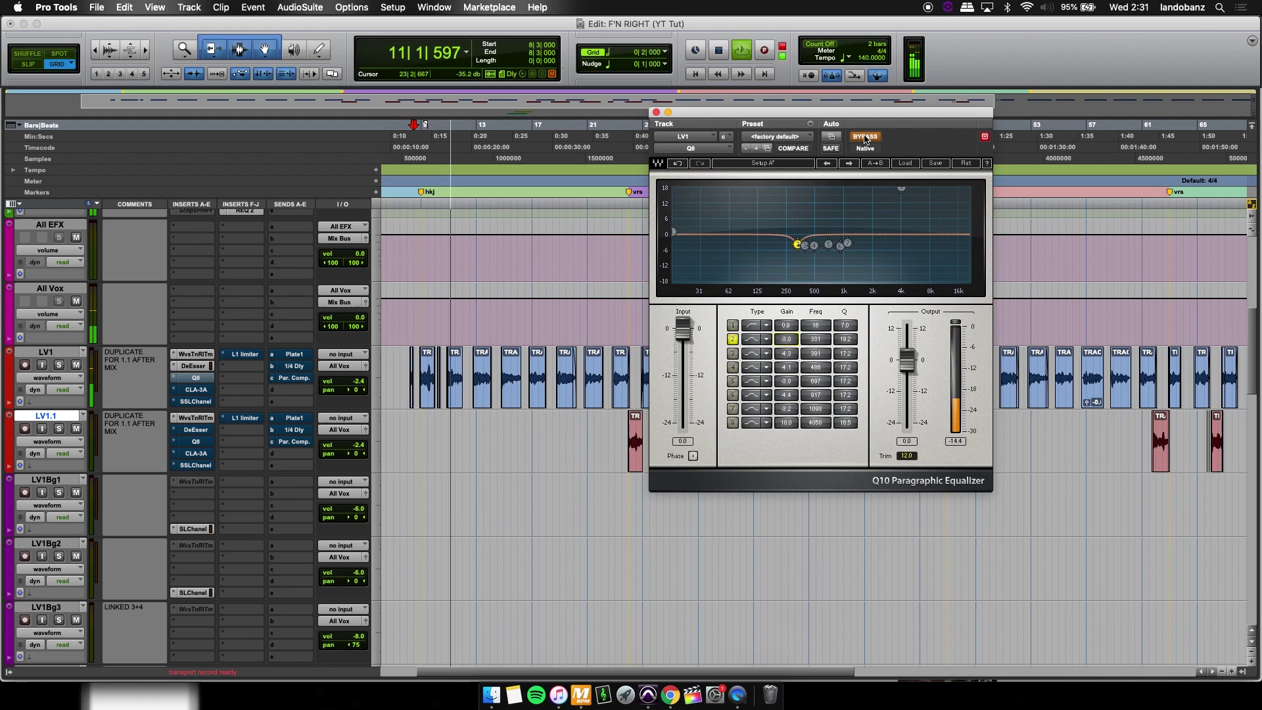
key("space")
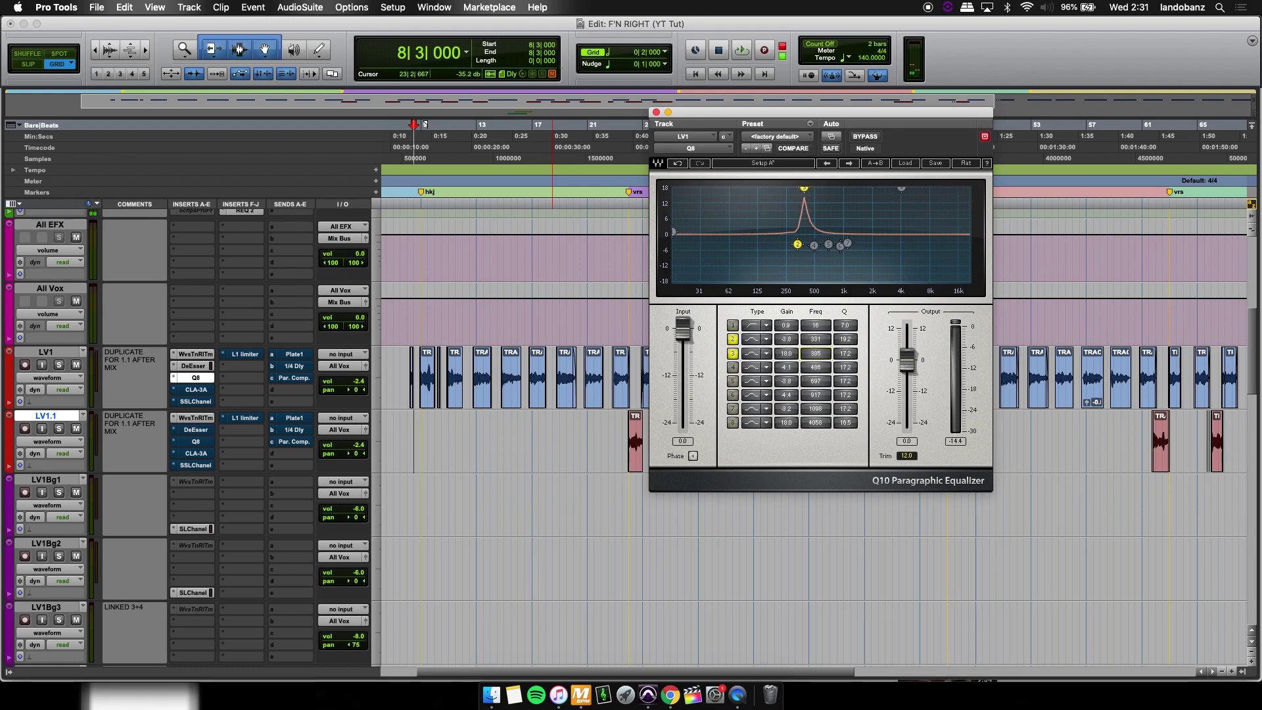
Cut band 3 about 3.5 dB at 405 Hz and sweep band 4's 18 dB boost to 452 Hz while auditioning.
key("space")
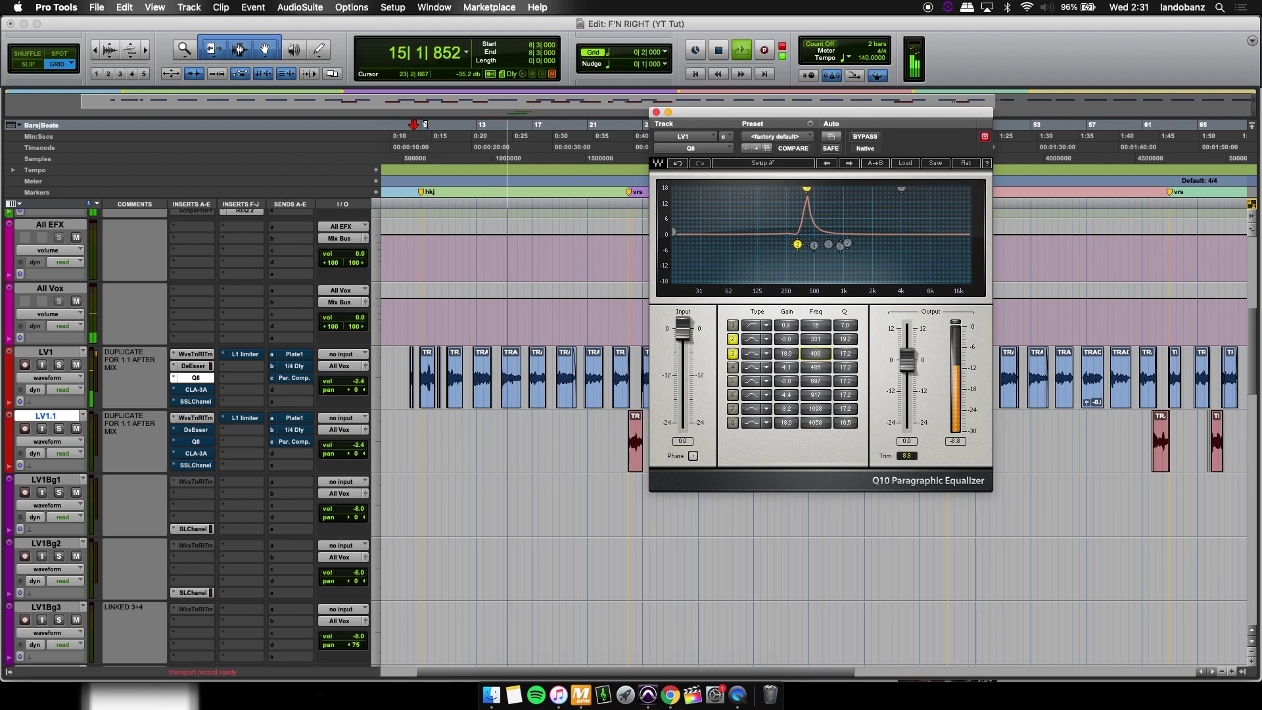
key("space")
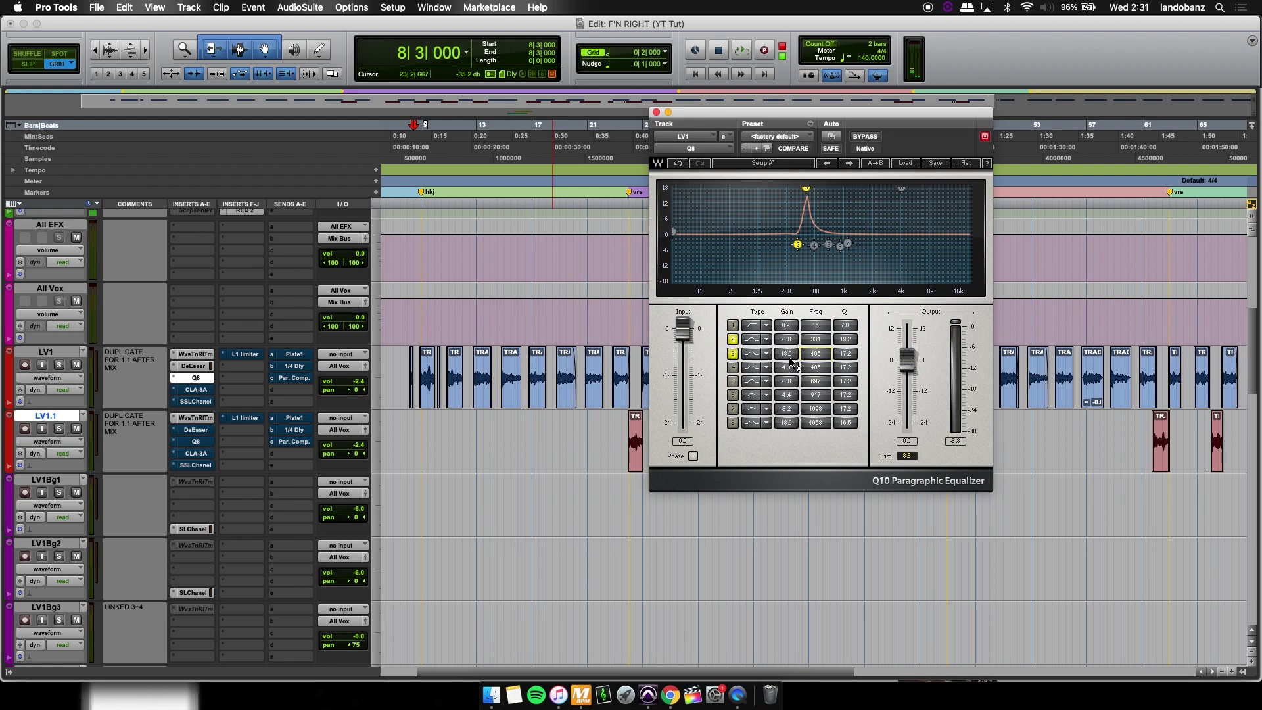
key("space")
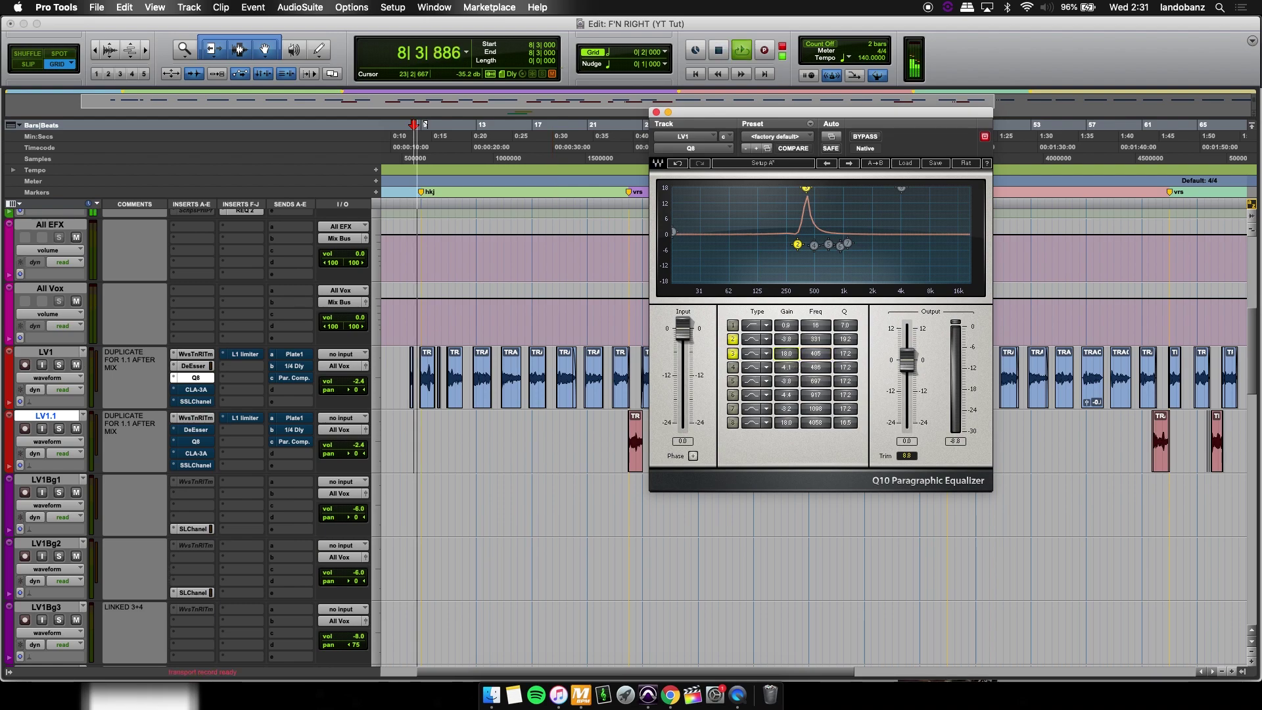
left_click_drag(791, 360, 787, 302)
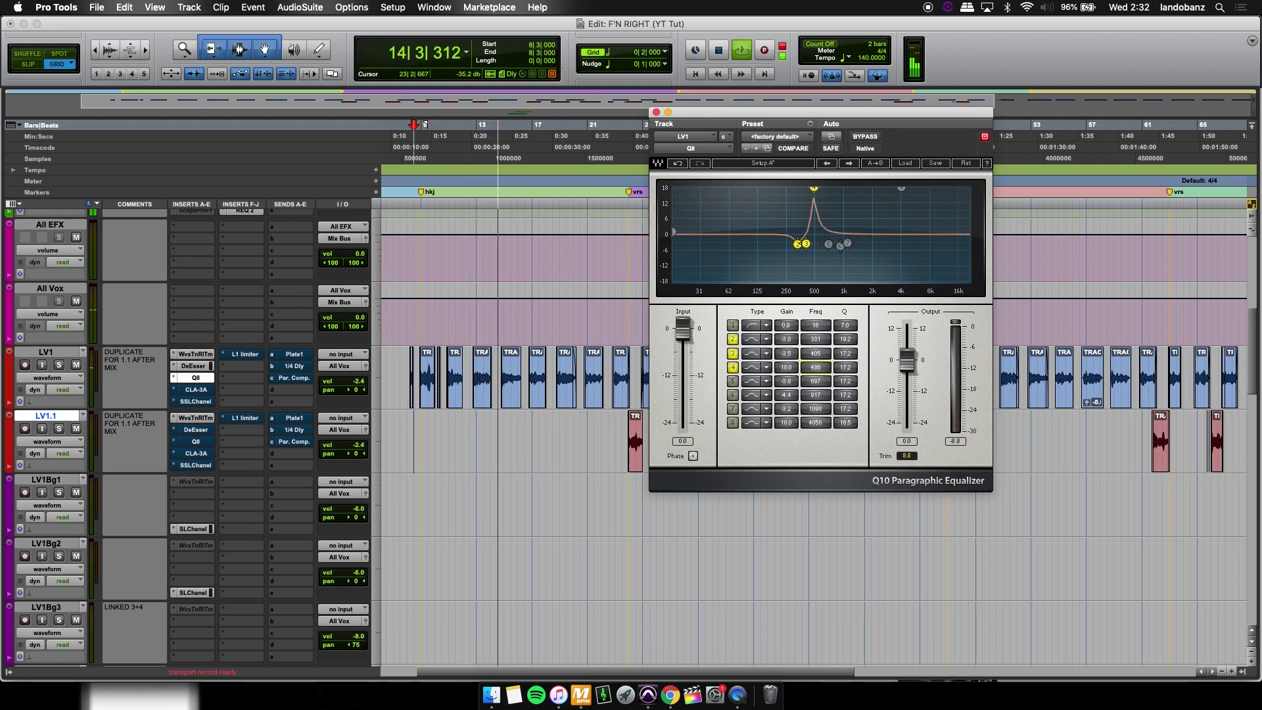
left_click_drag(827, 375, 827, 384)
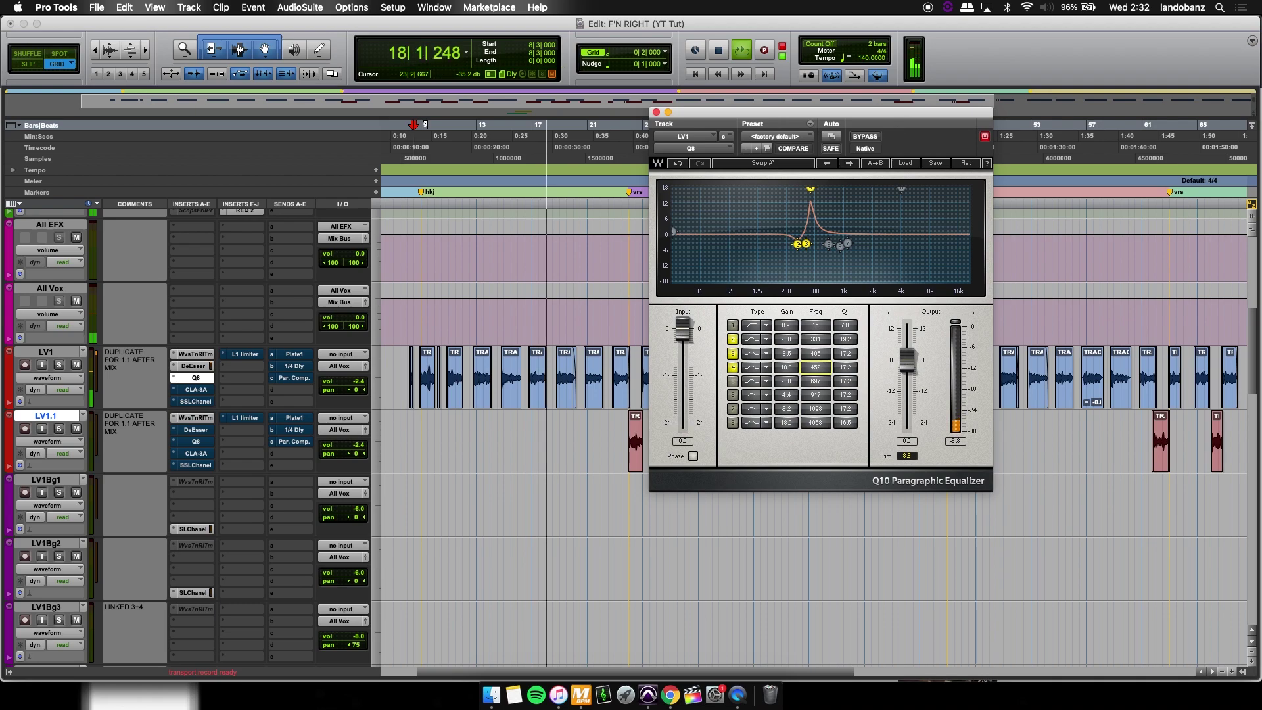
key("space")
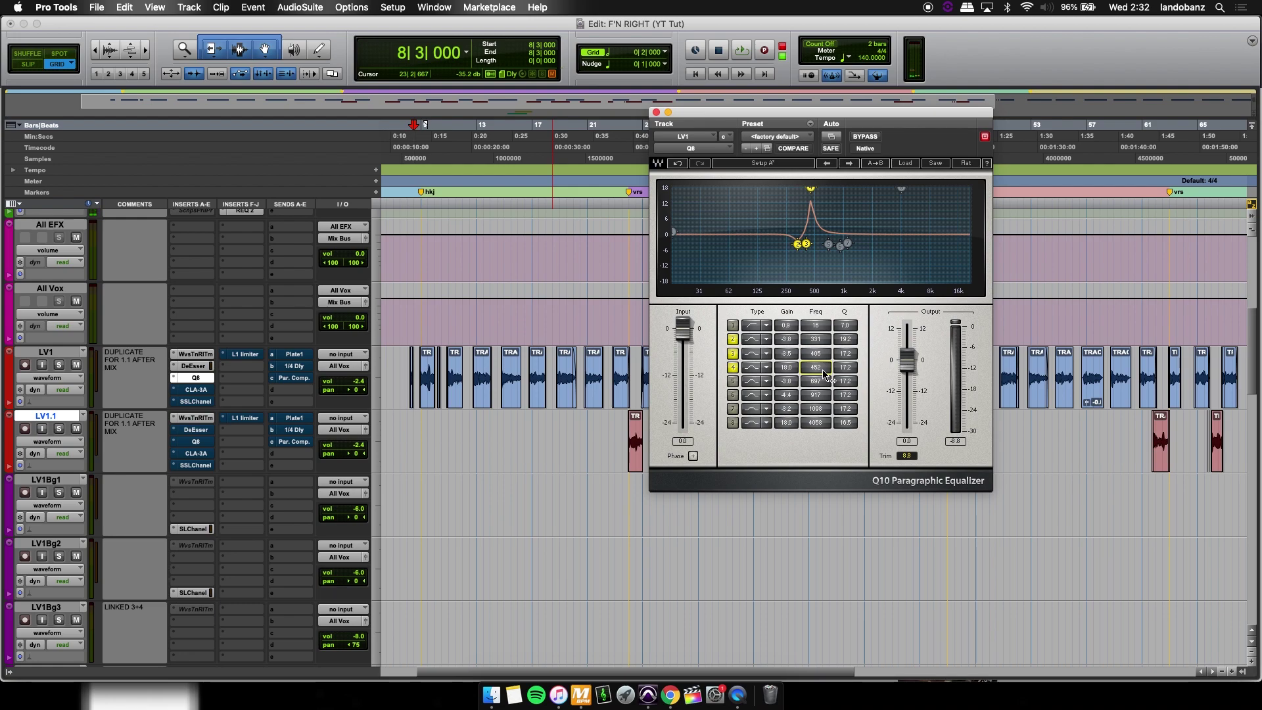
Sweep a big band 5 boost to find a resonance, then pull it down to about -1 dB.
key("space")
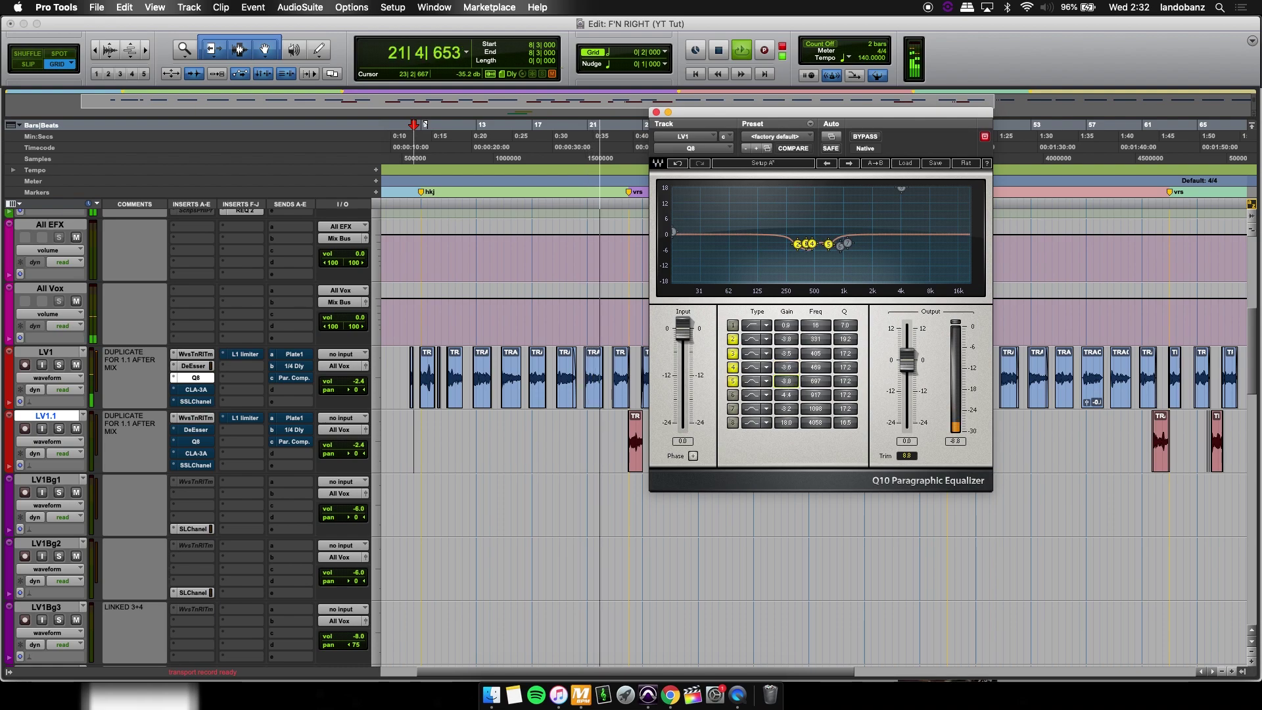
left_click_drag(789, 381, 789, 315)
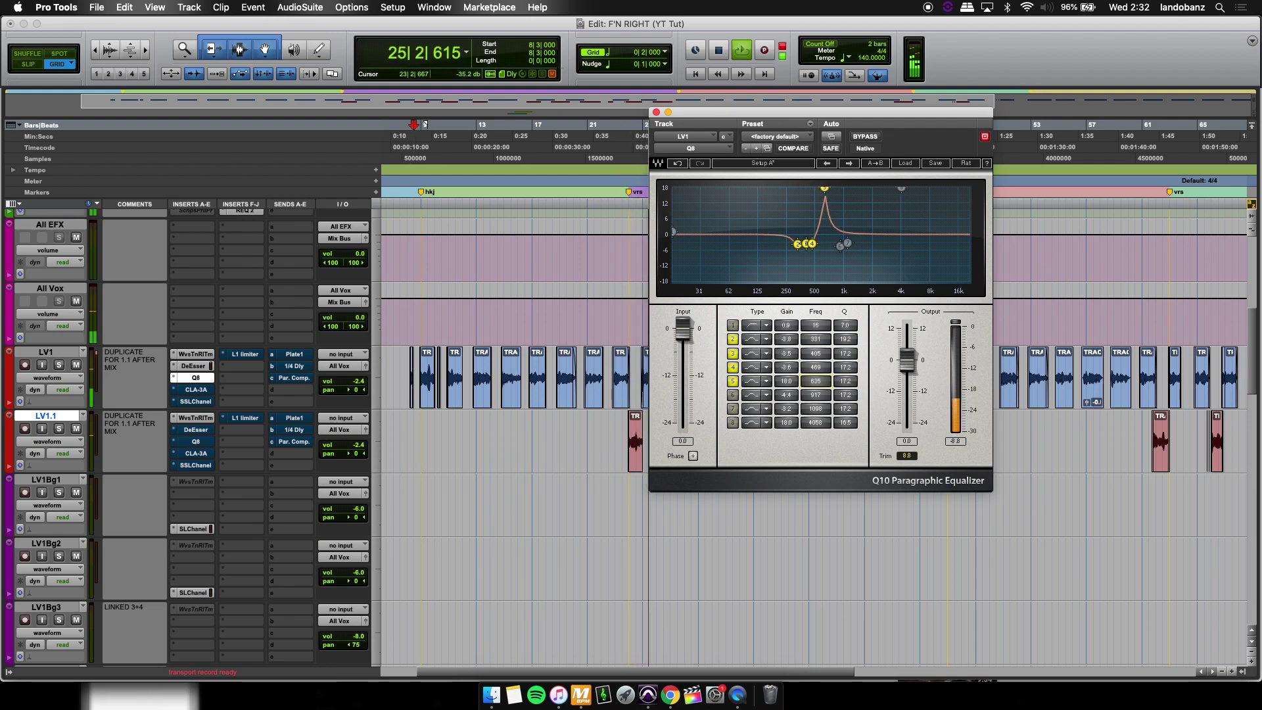
key("space")
key("space")
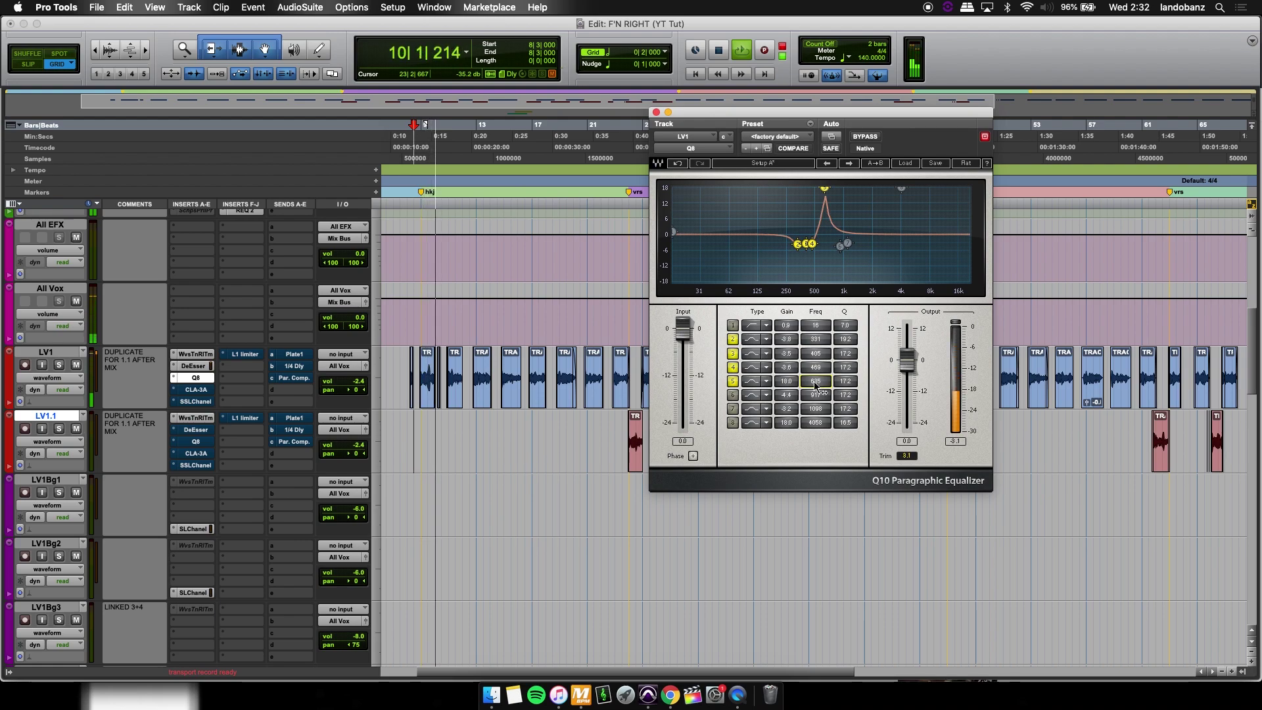
key("space")
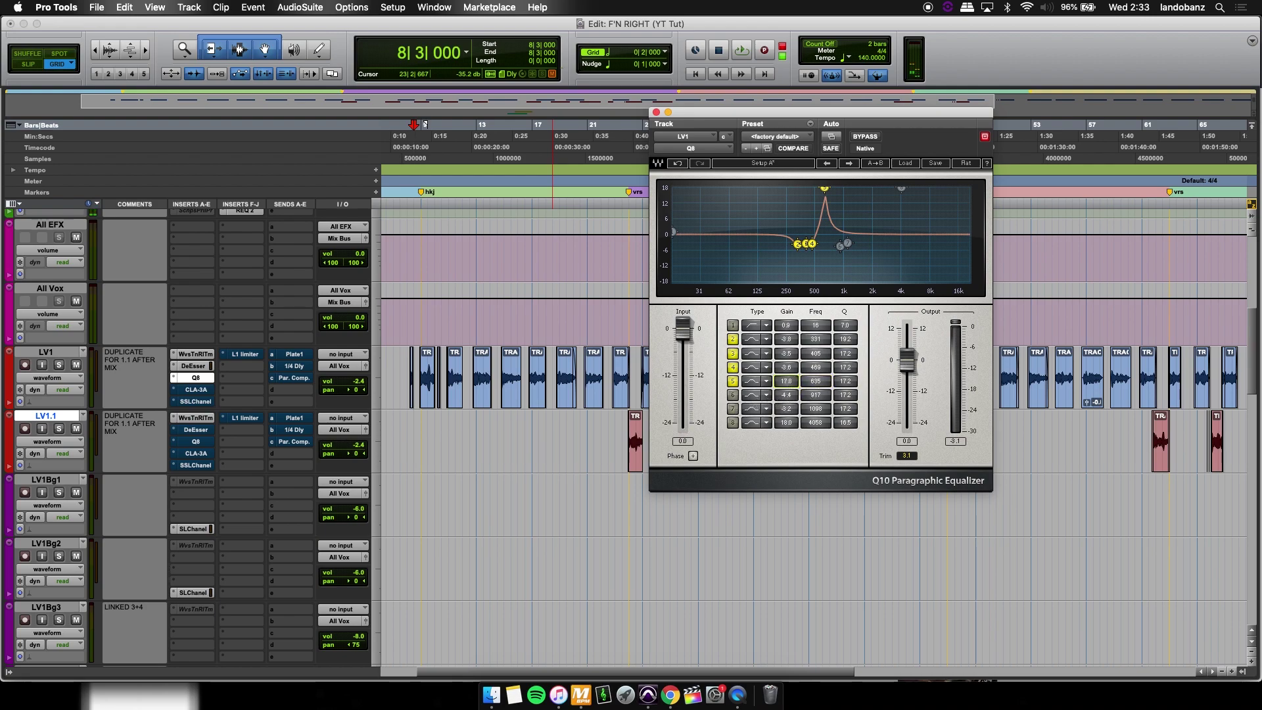
key("space")
left_click_drag(824, 189, 825, 244)
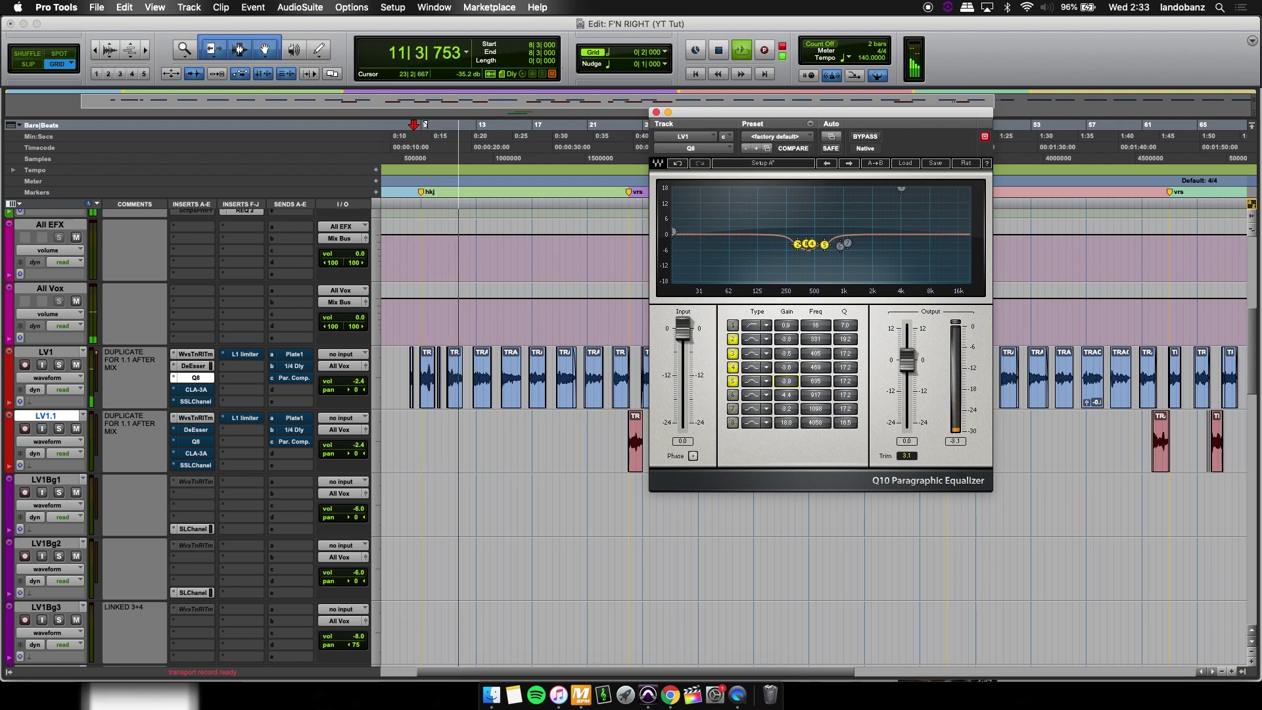
Enable band 6, boost it to find the resonance near 917 Hz, then pull it into a cut.
left_click(733, 399)
left_click_drag(841, 245, 840, 188)
key("space")
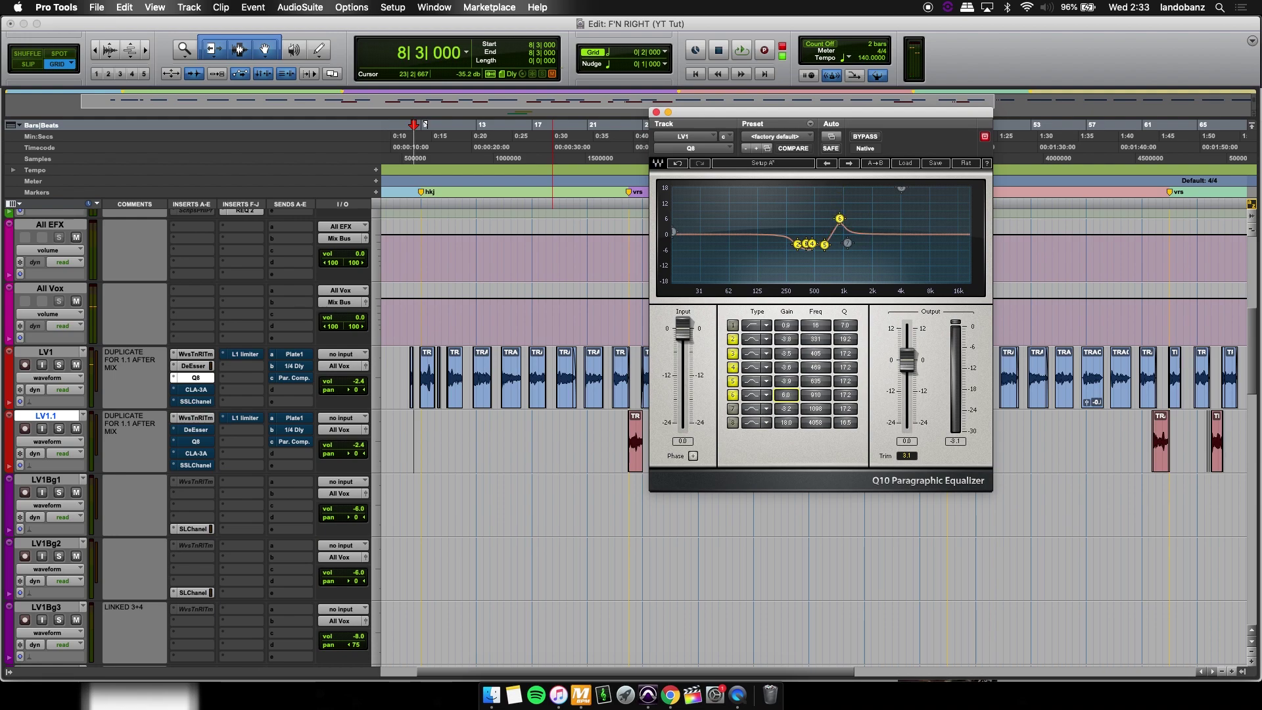
key("space")
left_click_drag(840, 218, 839, 244)
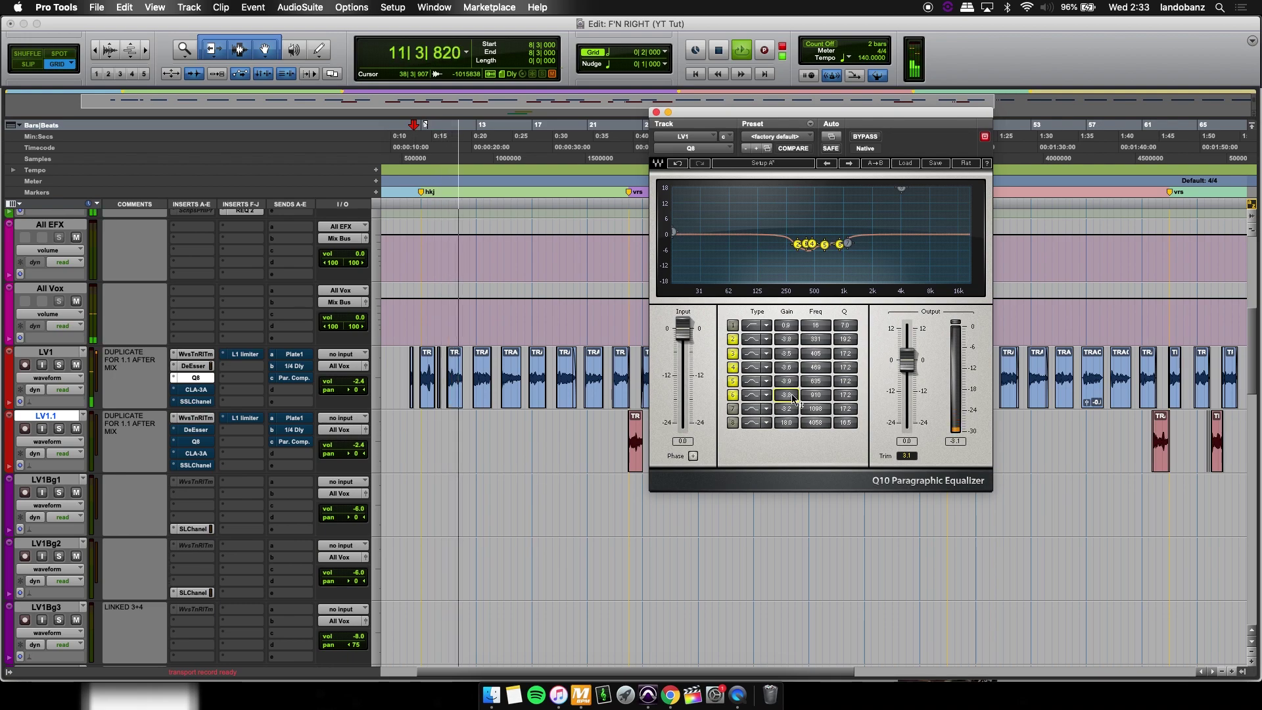
key("space")
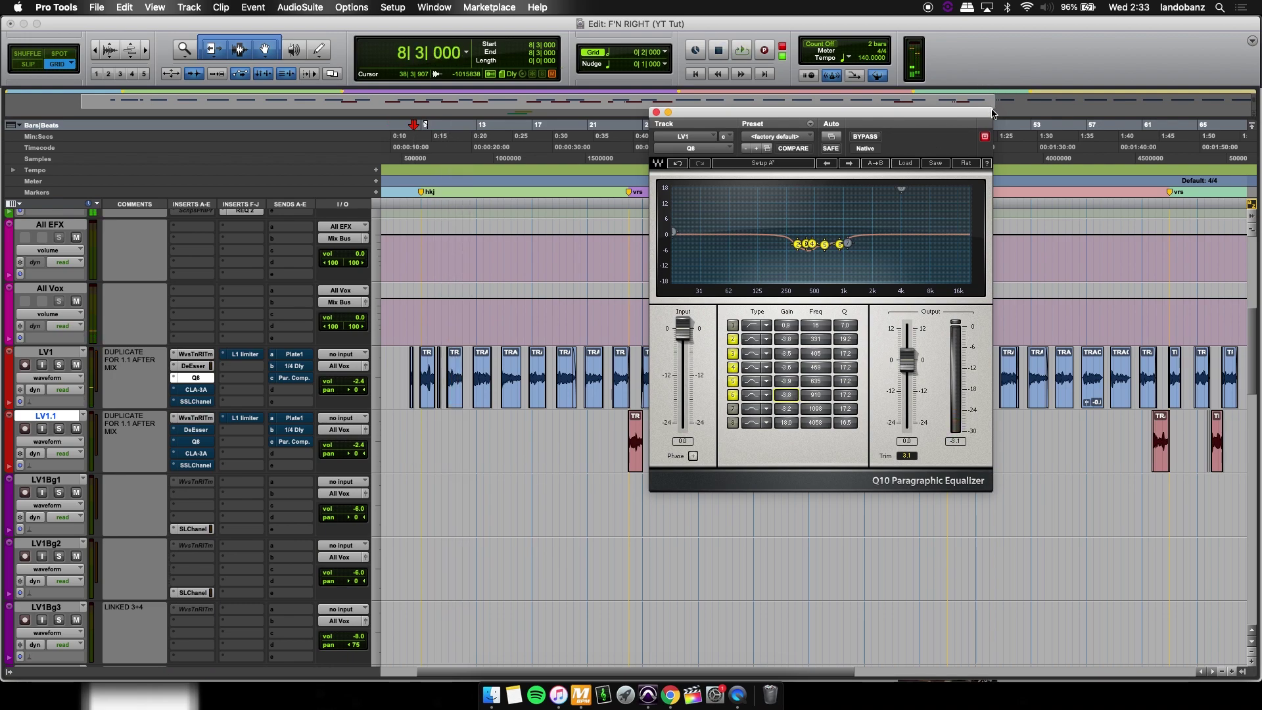
Compare LV1.1's EQ beside LV1's, enable LV1's band 7, then close both EQ windows.
left_click(197, 442)
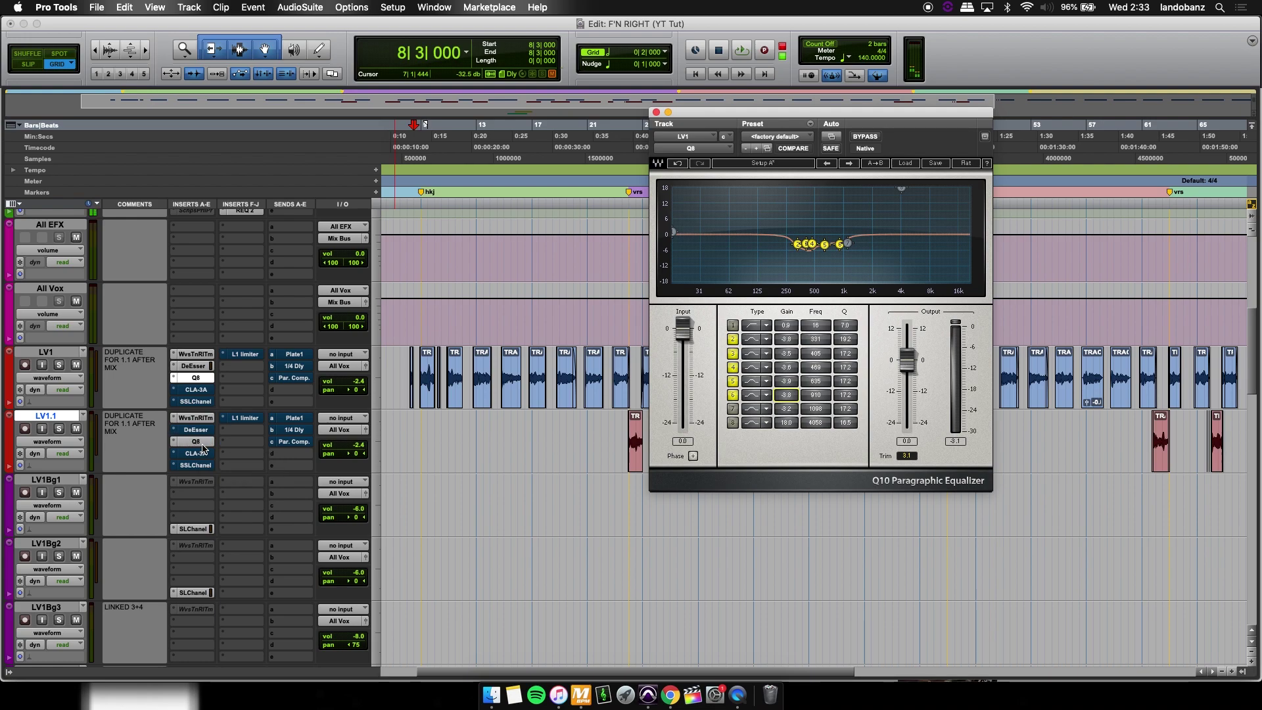
left_click_drag(709, 120, 397, 108)
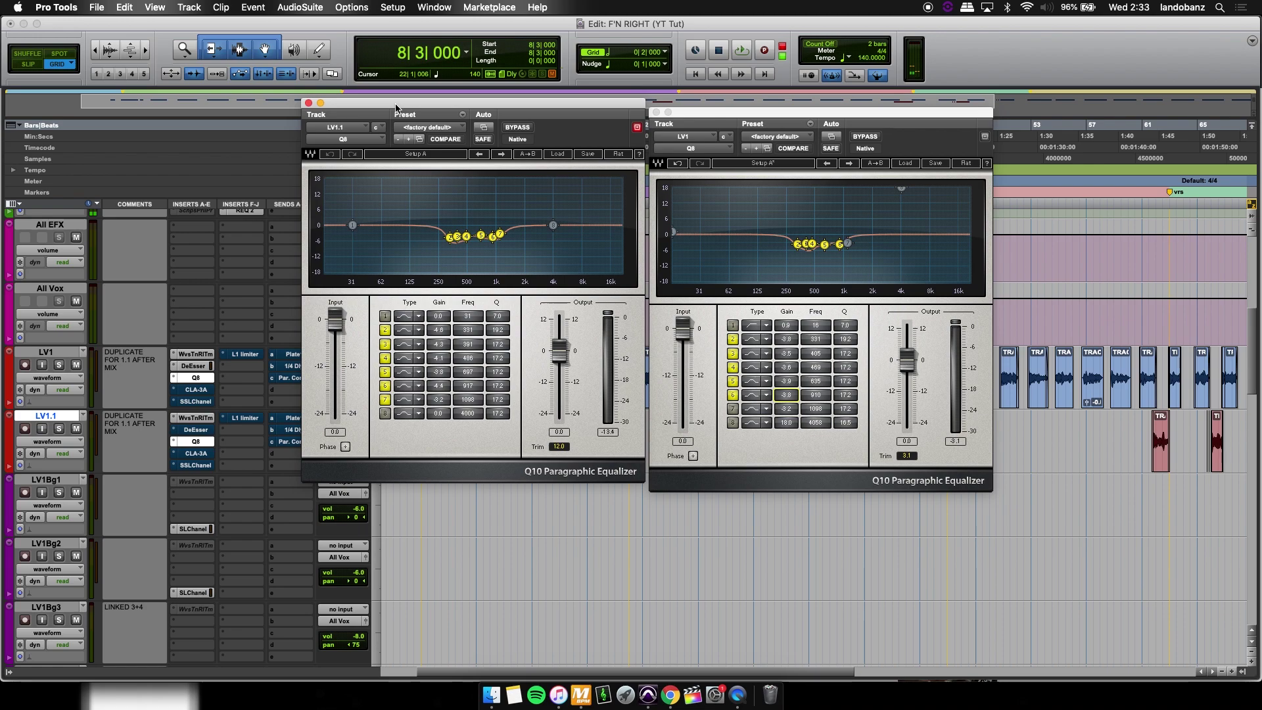
left_click(733, 410)
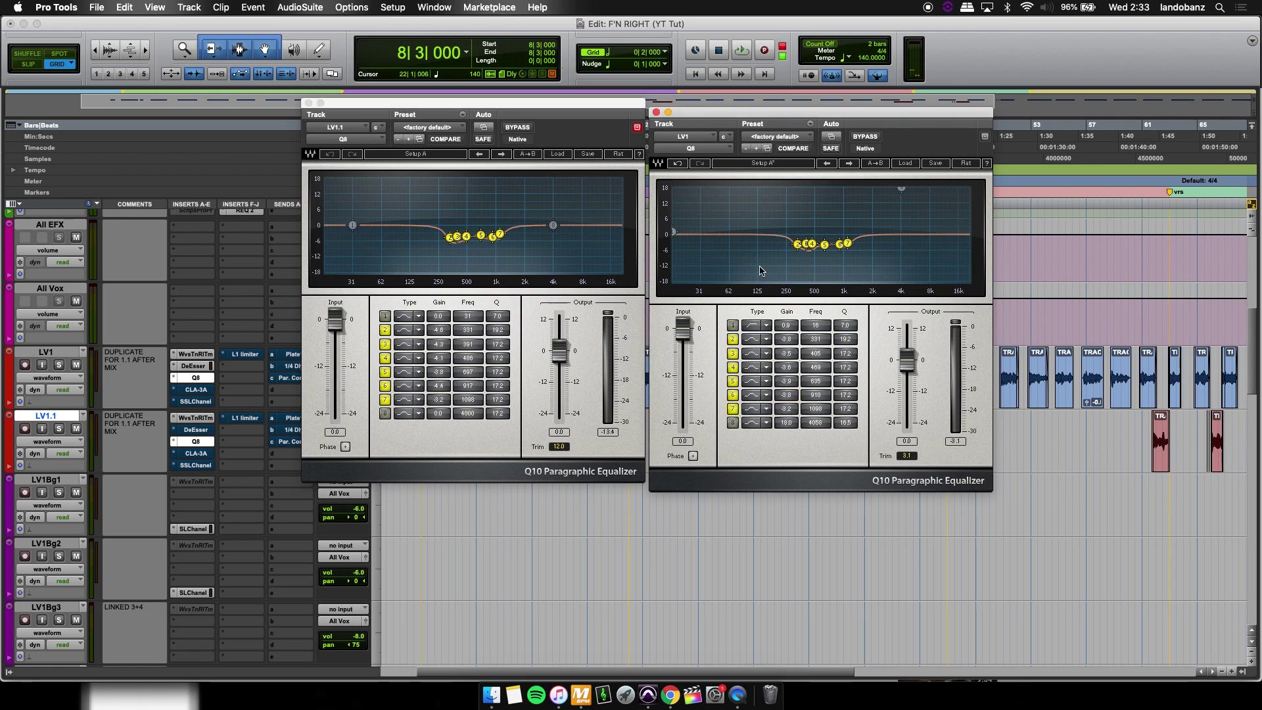
left_click(656, 113)
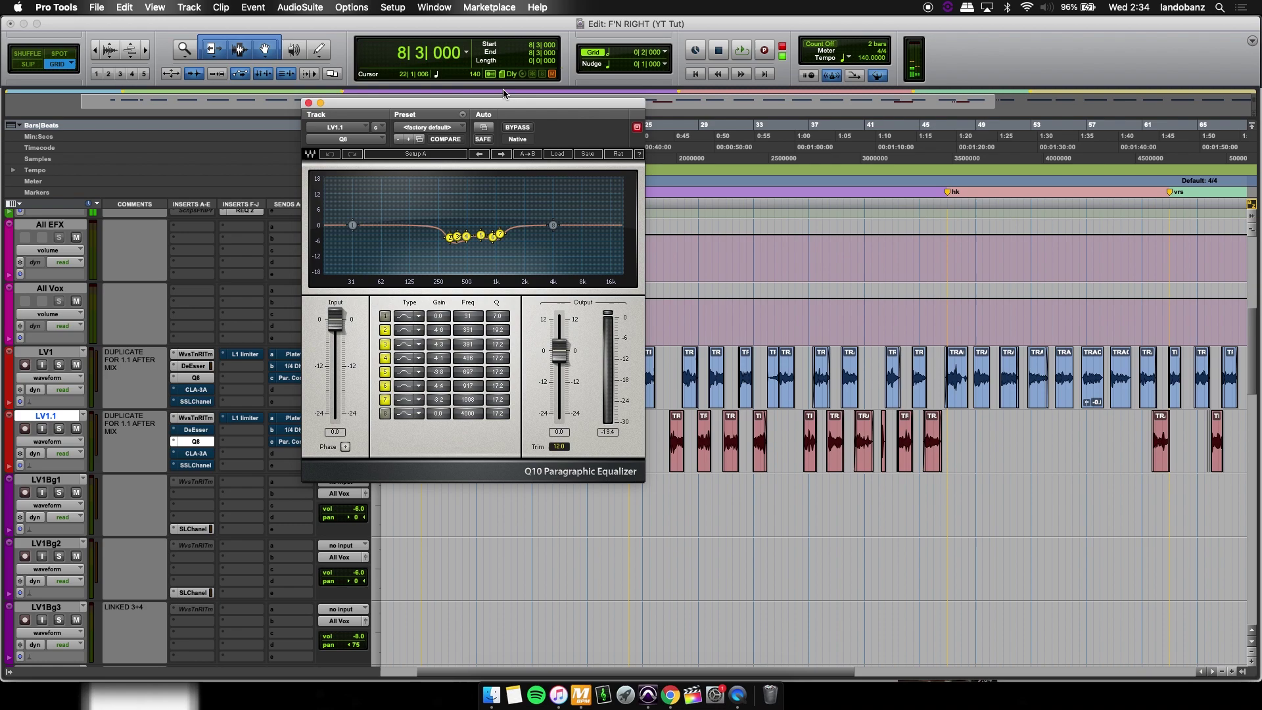
left_click(308, 103)
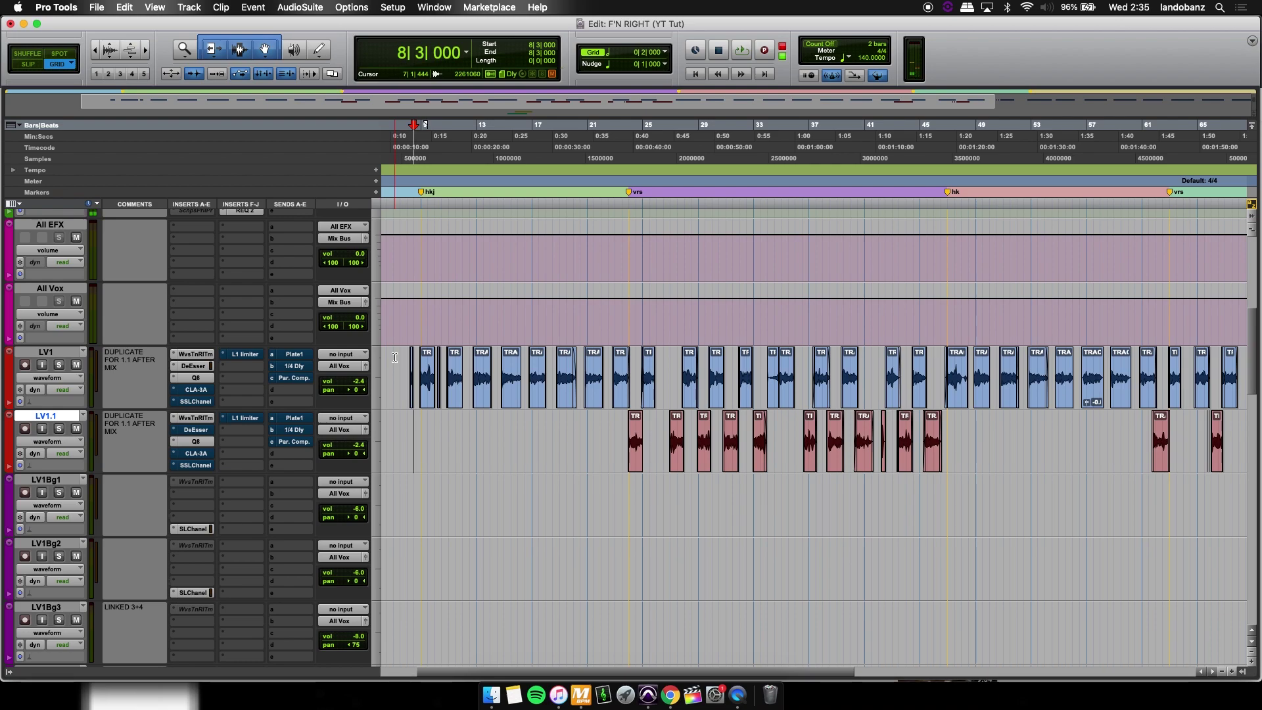
Audition LV1's CLA-3A with a bypass comparison, nudge peak reduction up slightly, and reposition its window.
key("space")
left_click(209, 388)
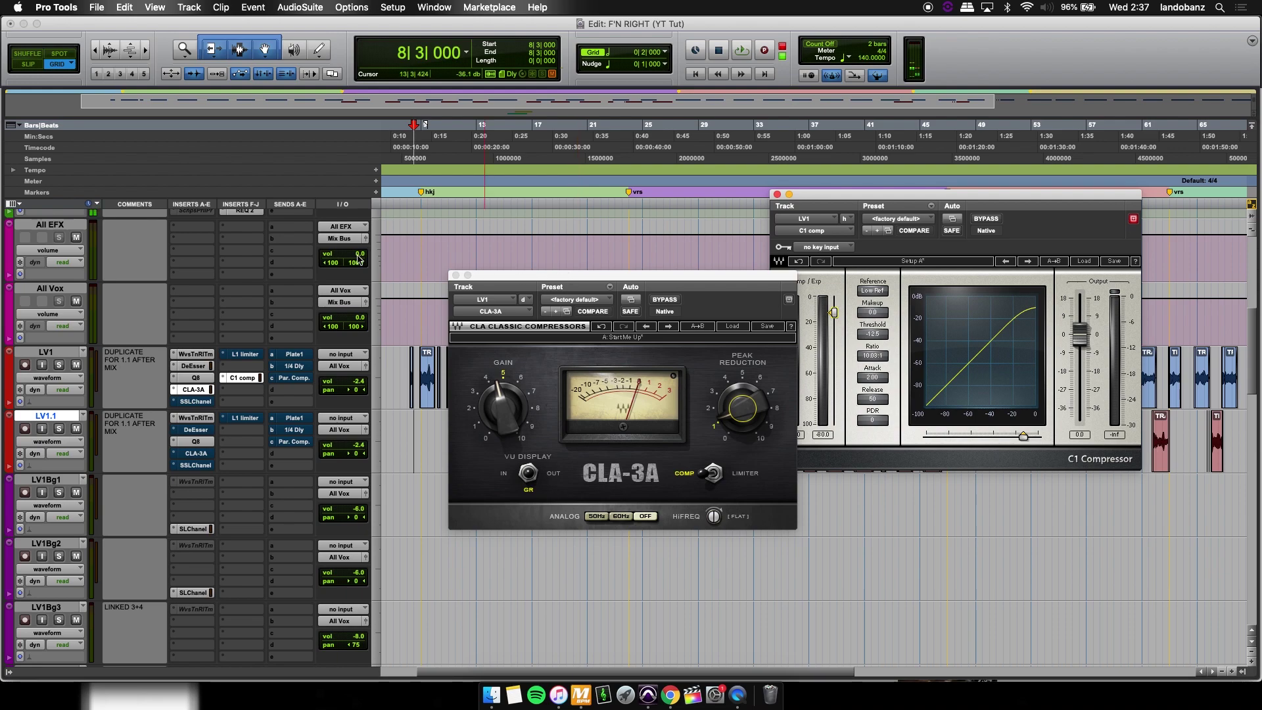
left_click(664, 300)
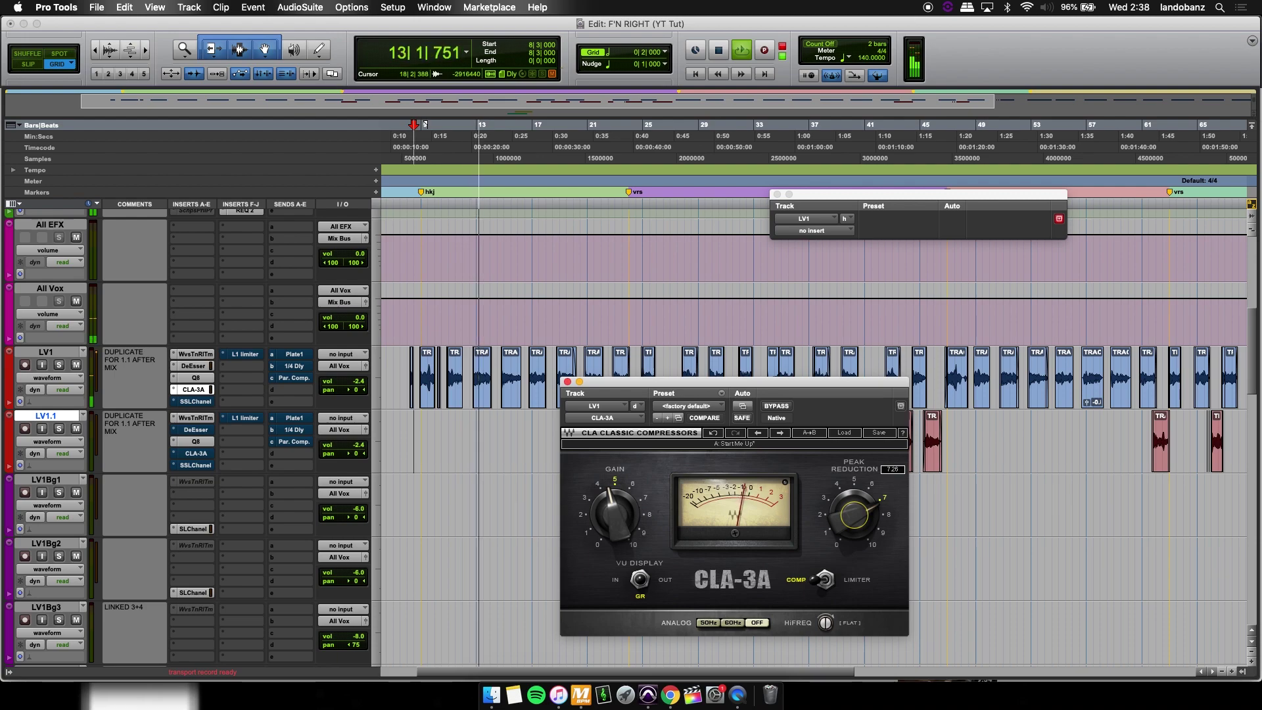
left_click_drag(853, 521, 853, 517)
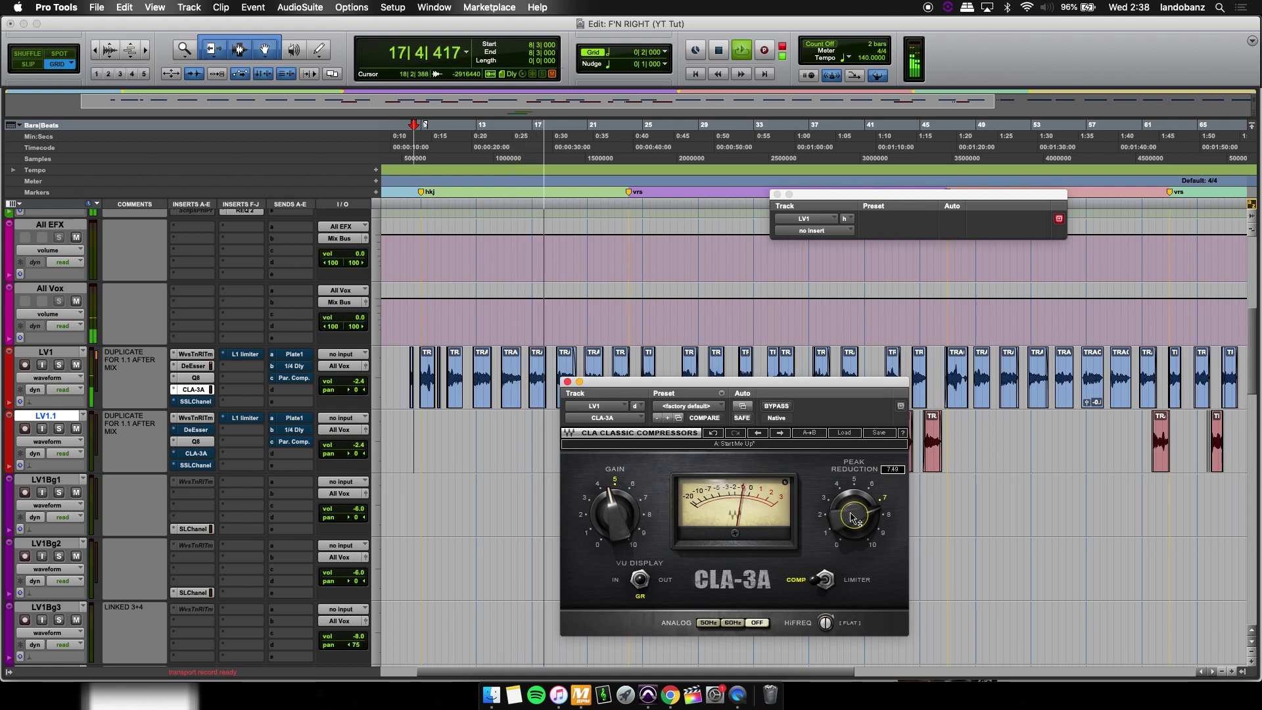
key("space")
left_click_drag(645, 384, 716, 189)
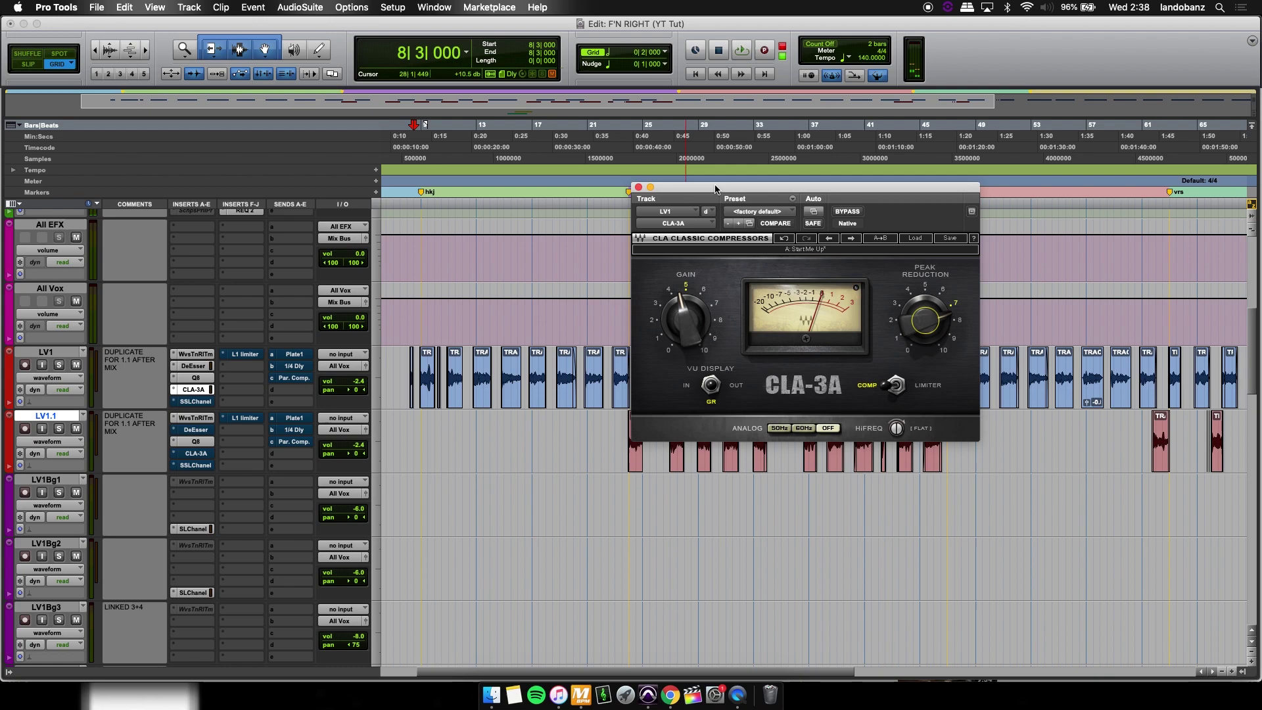
left_click_drag(716, 189, 756, 198)
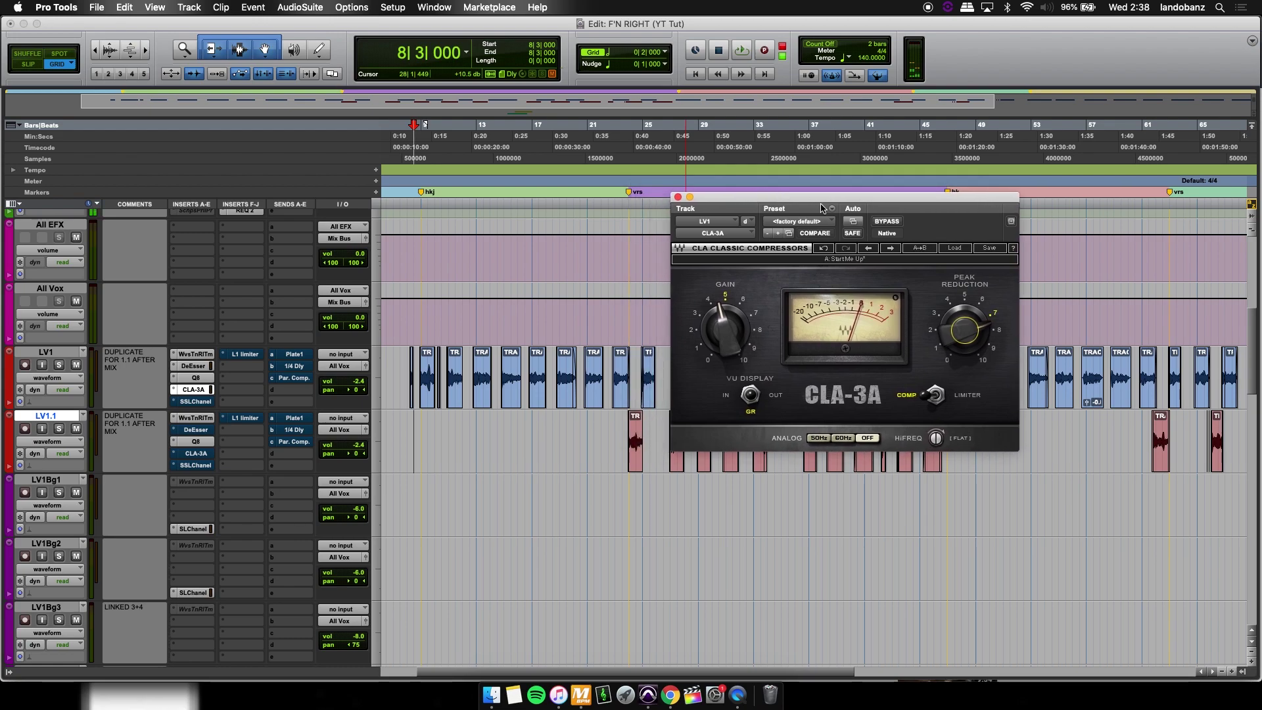
key("space")
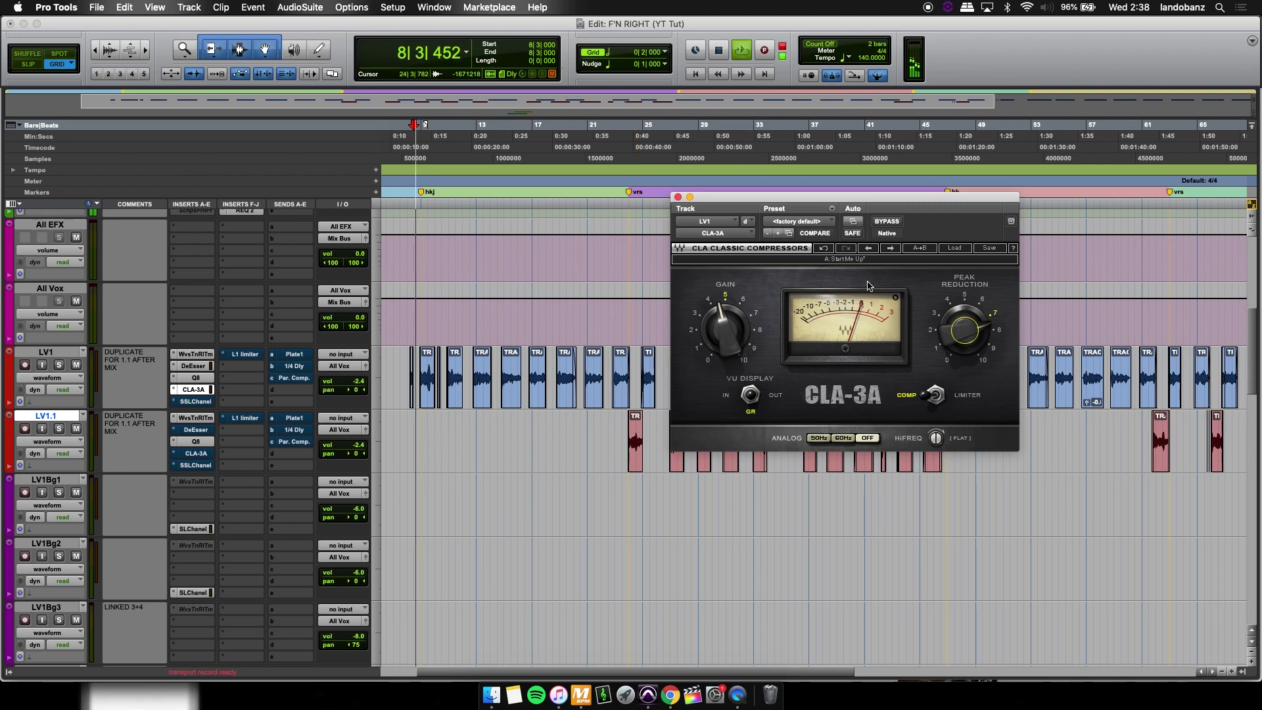
left_click(888, 222)
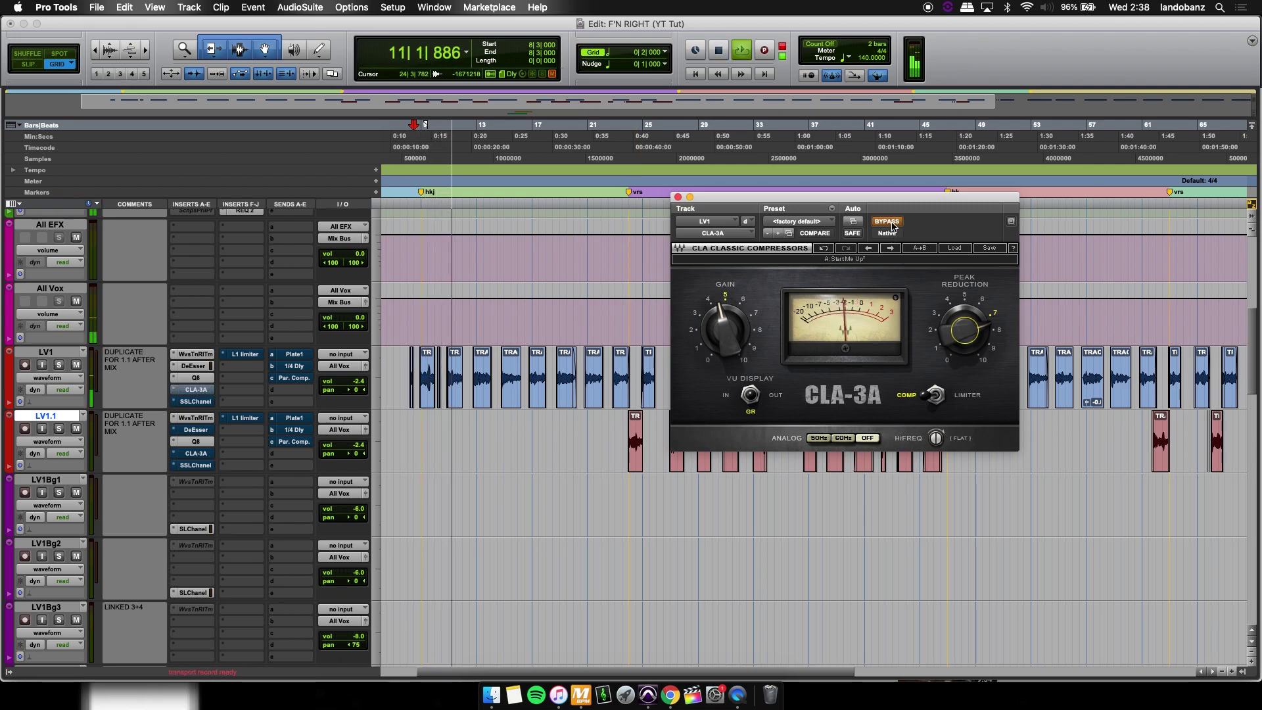
left_click(892, 226)
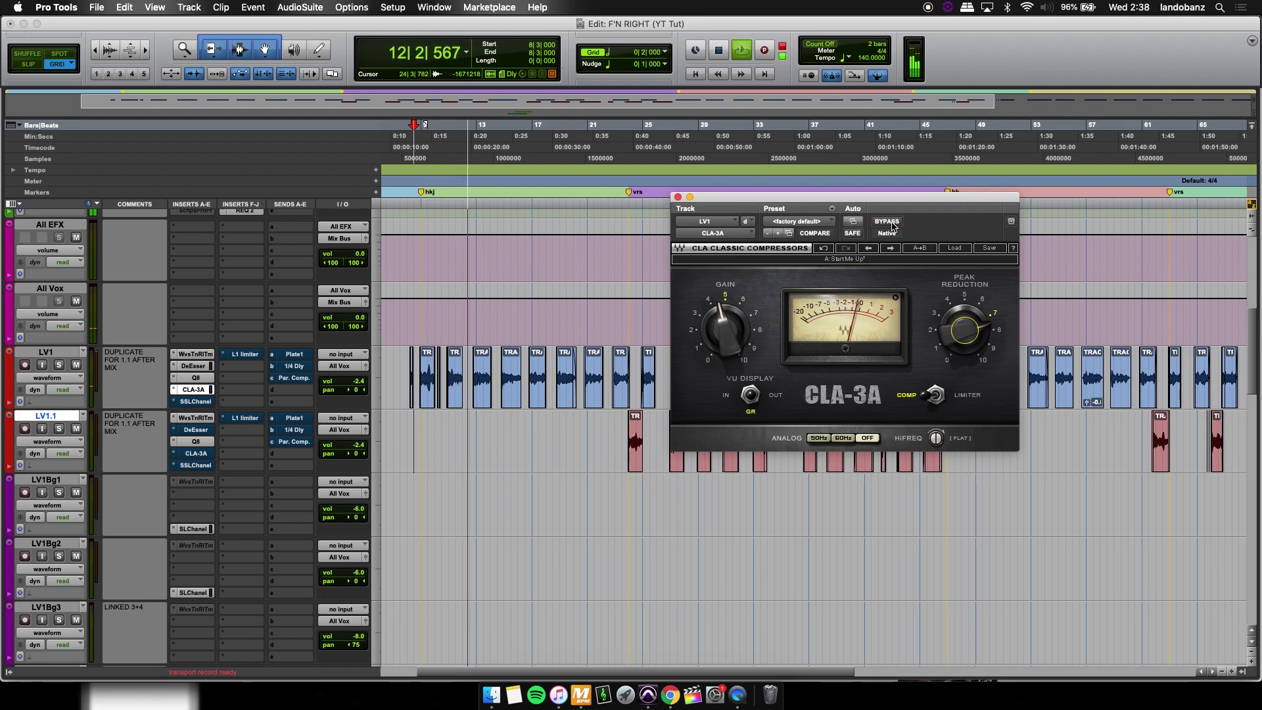
left_click(893, 225)
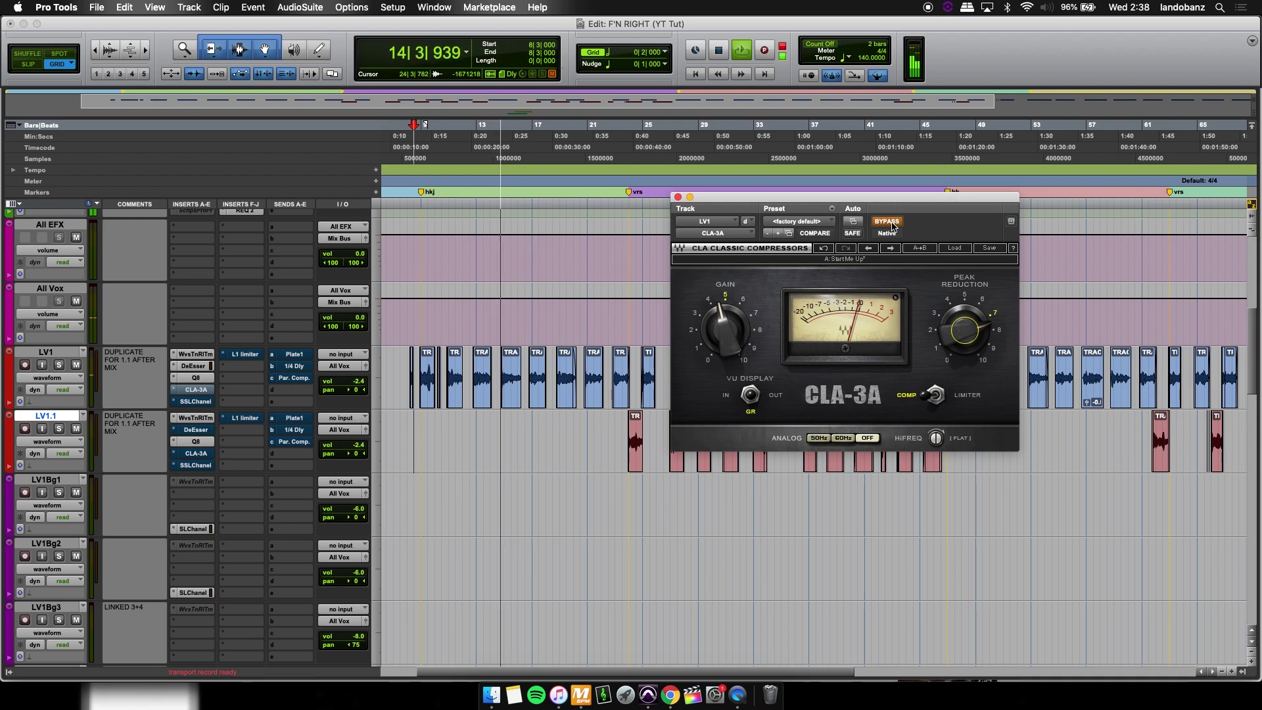
left_click(893, 225)
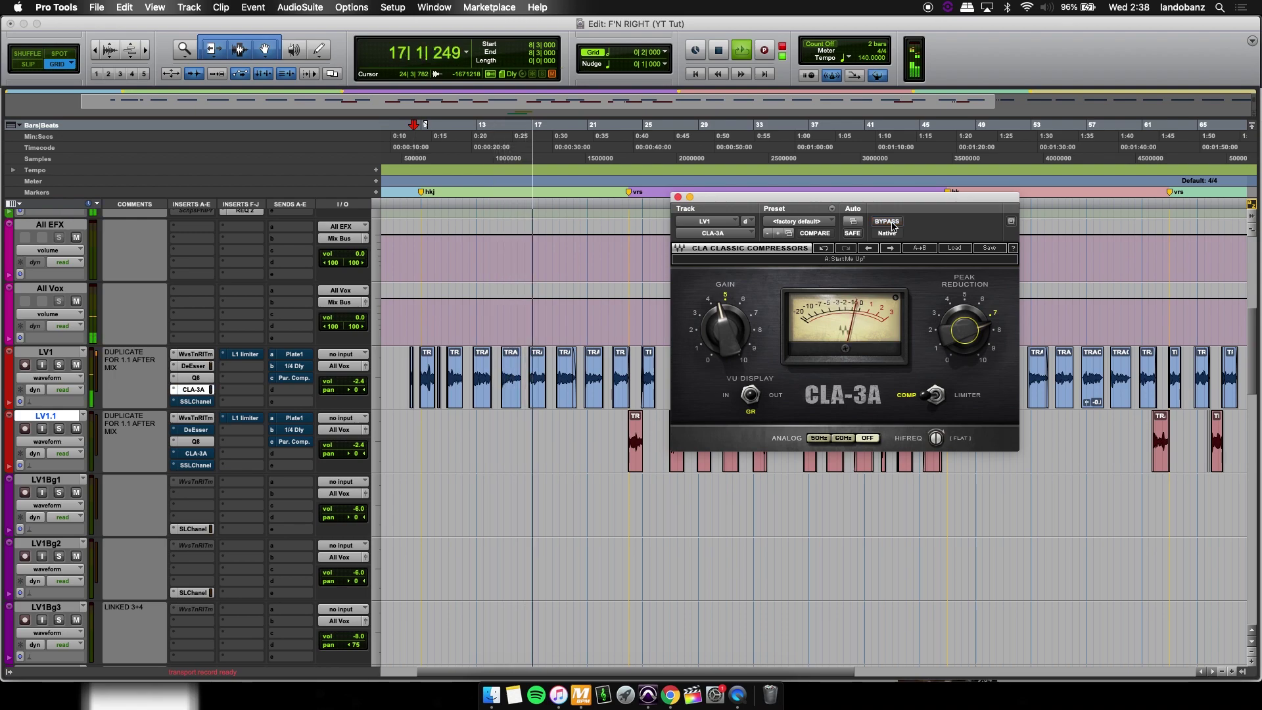
key("space")
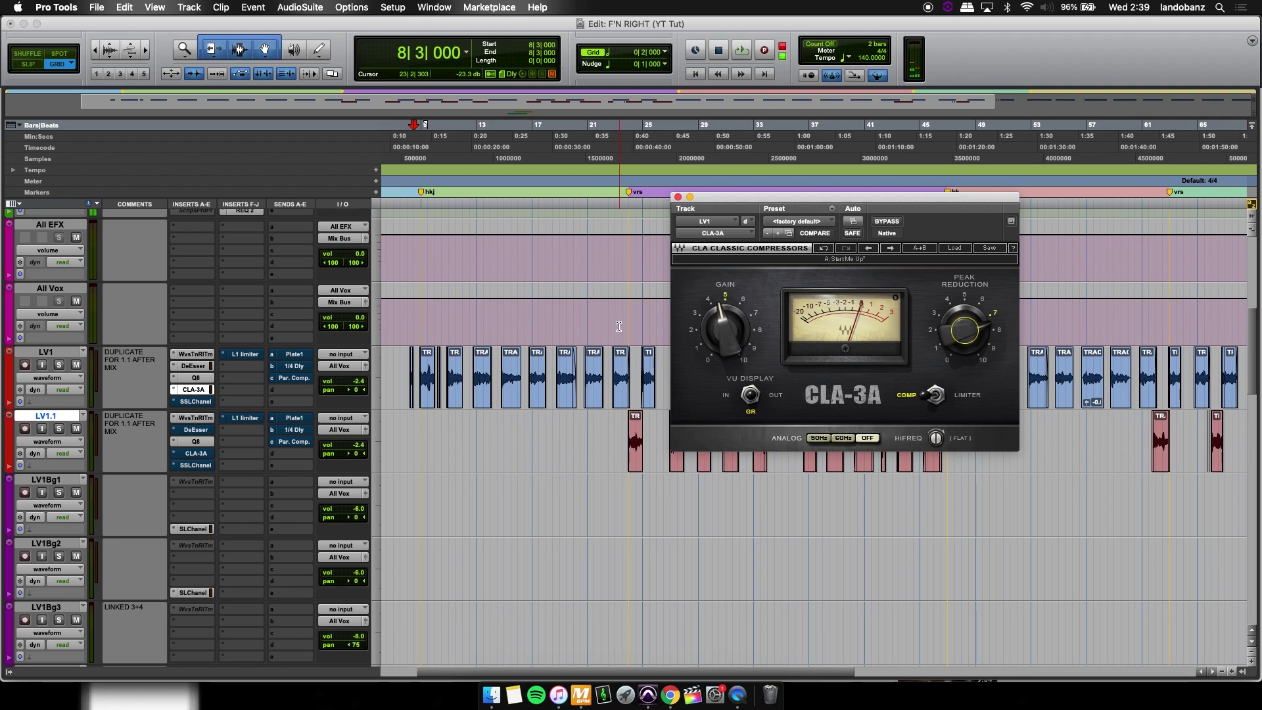
Open LV1's SSL channel strip, close the CLA-3A window, and bypass the SSL dynamics section.
left_click(202, 402)
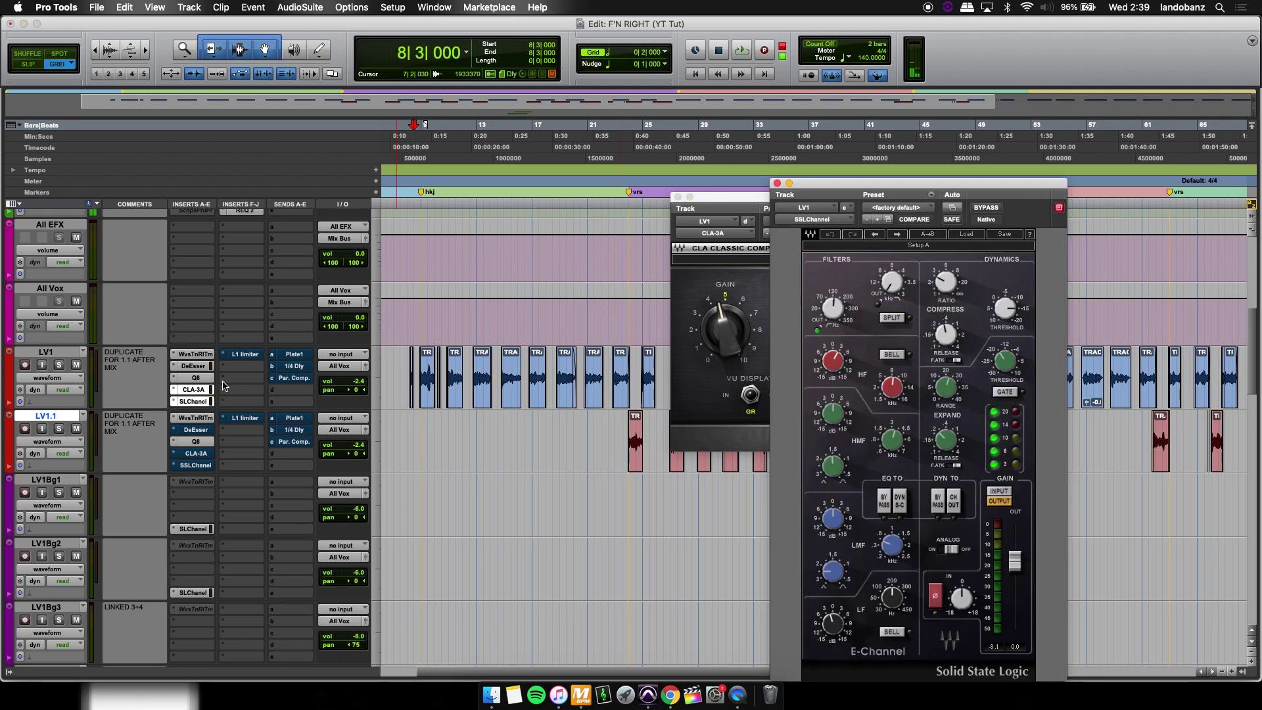
left_click(678, 197)
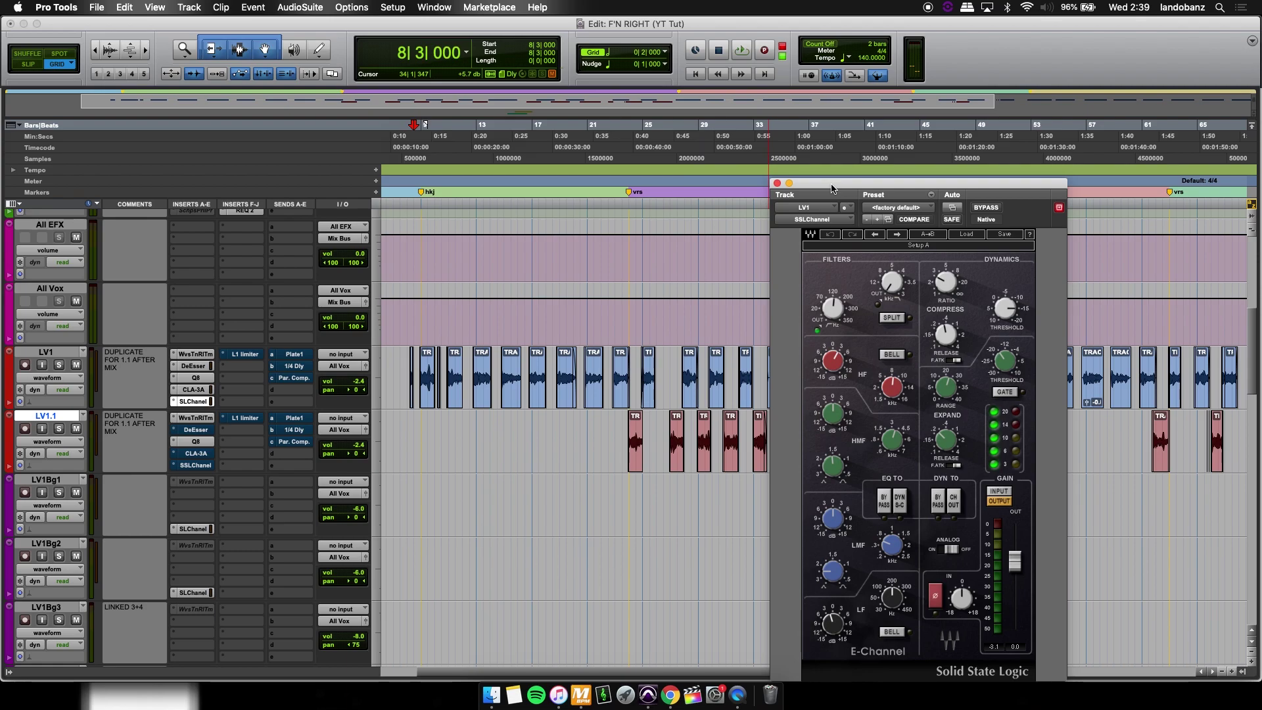
left_click_drag(831, 189, 719, 126)
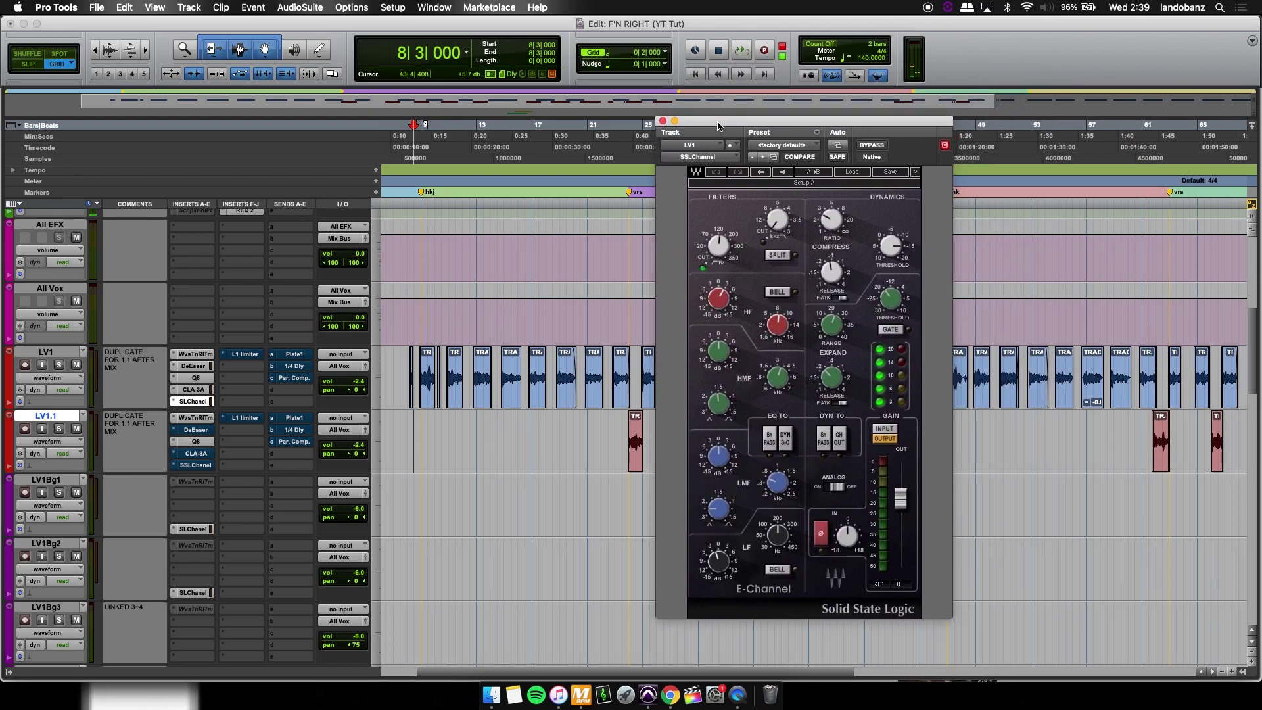
left_click(825, 439)
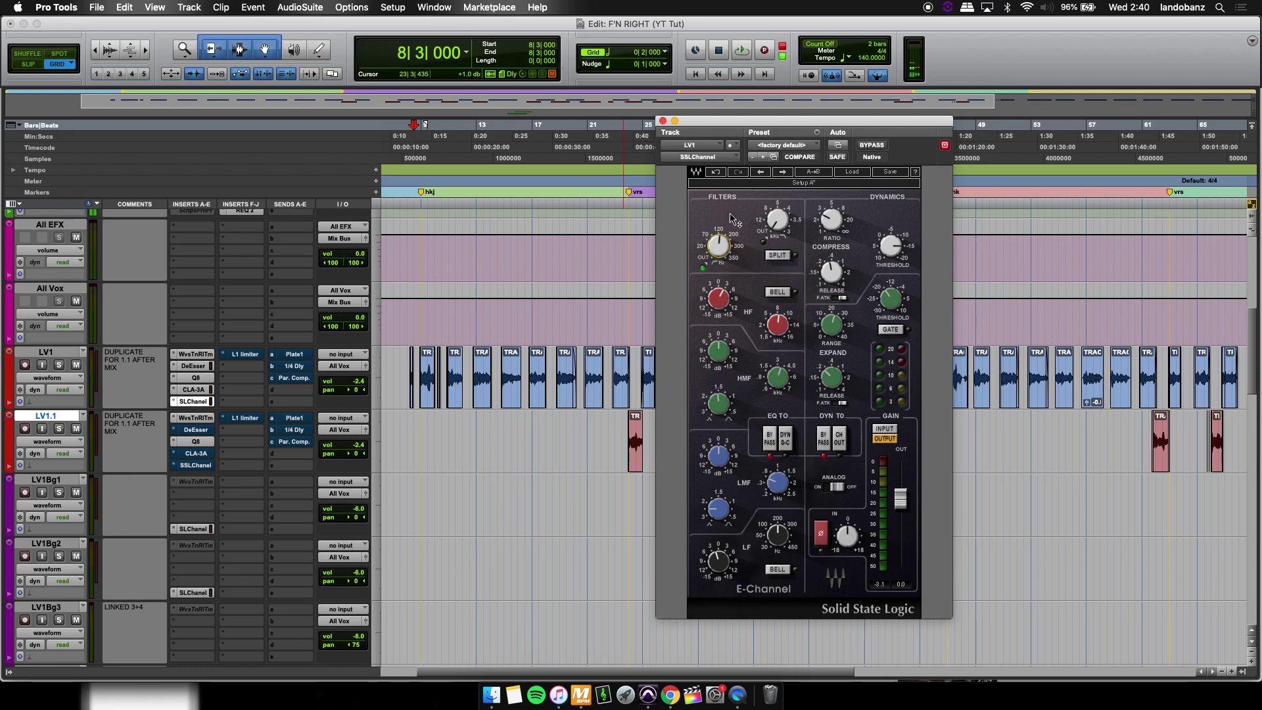
Turn band 1 of LV1's Q10 EQ into a high-pass filter at about 98 Hz, then close the EQ.
left_click(200, 378)
left_click_drag(378, 363, 431, 373)
left_click(431, 424)
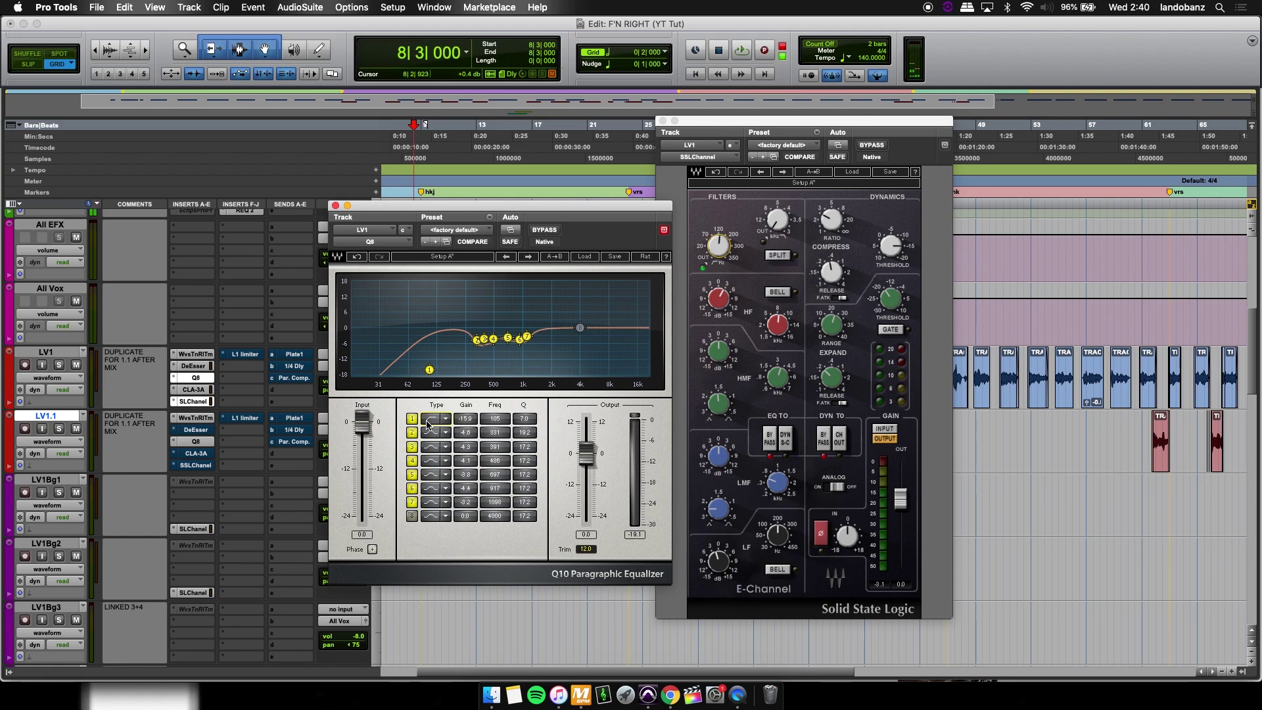
key("super+w")
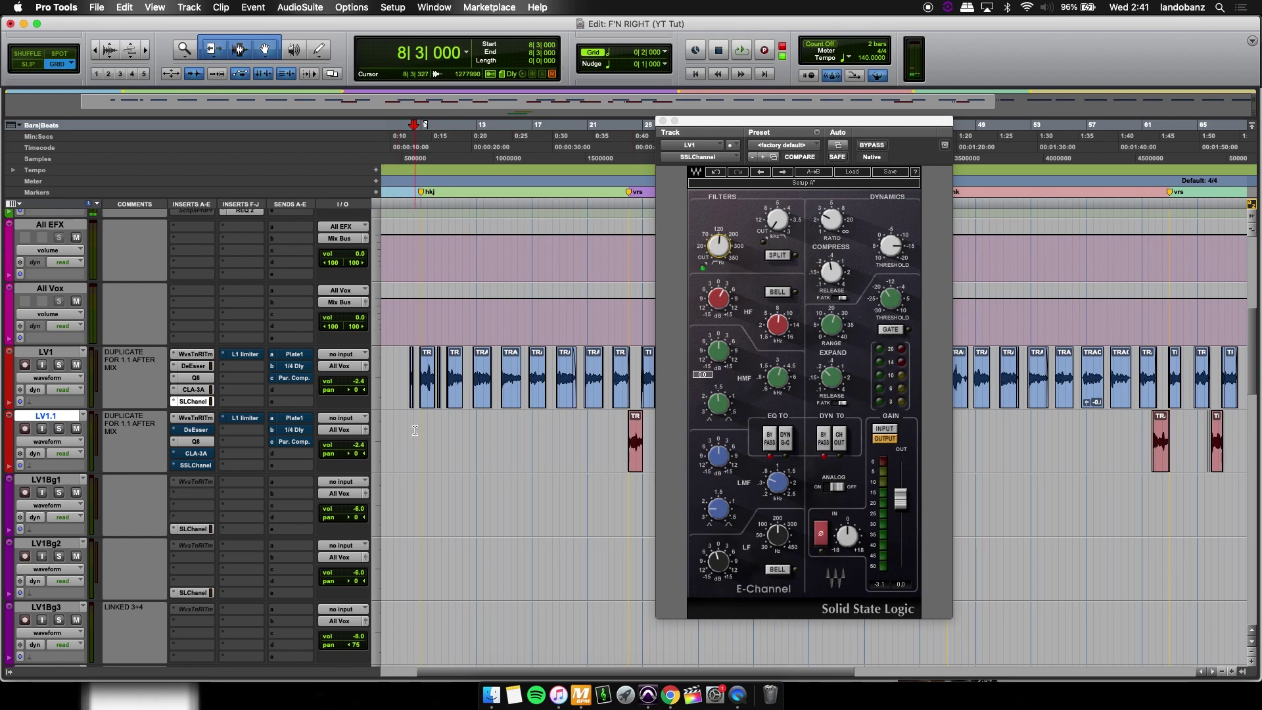
While the vocal plays, switch LV1's SSL E-Channel high-pass filter from OUT to 62 Hz.
key("space")
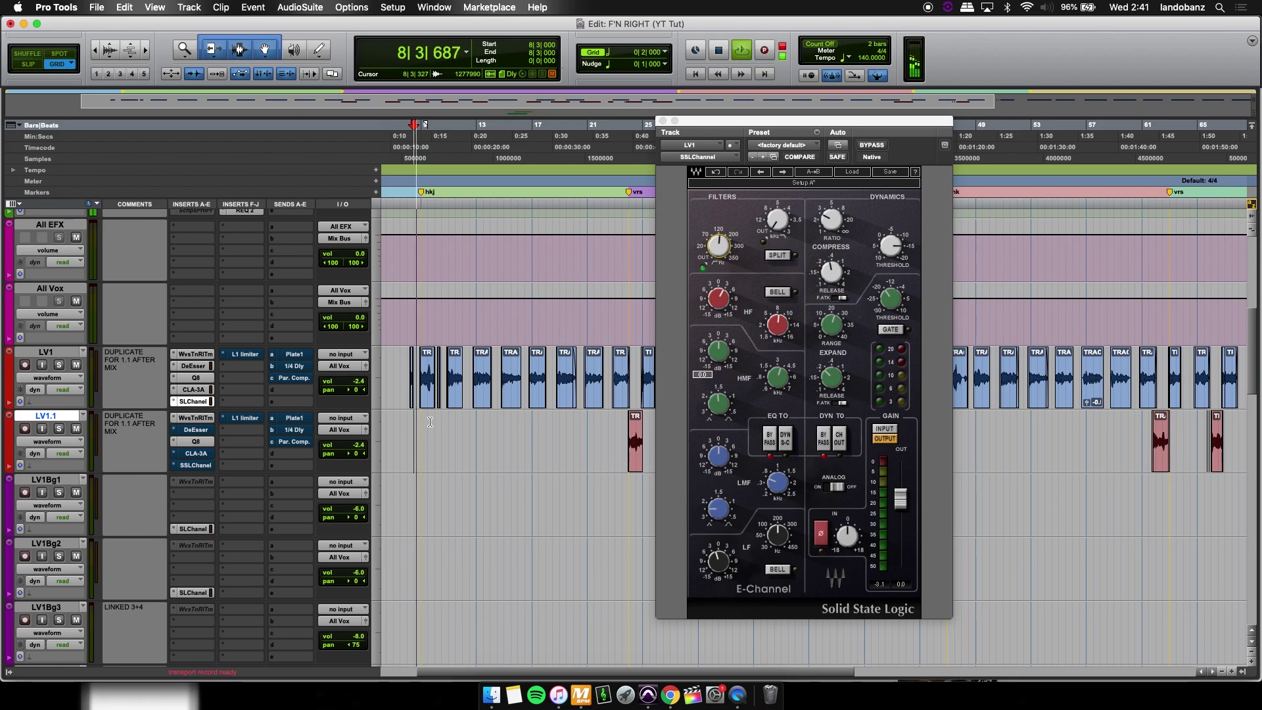
left_click(771, 449)
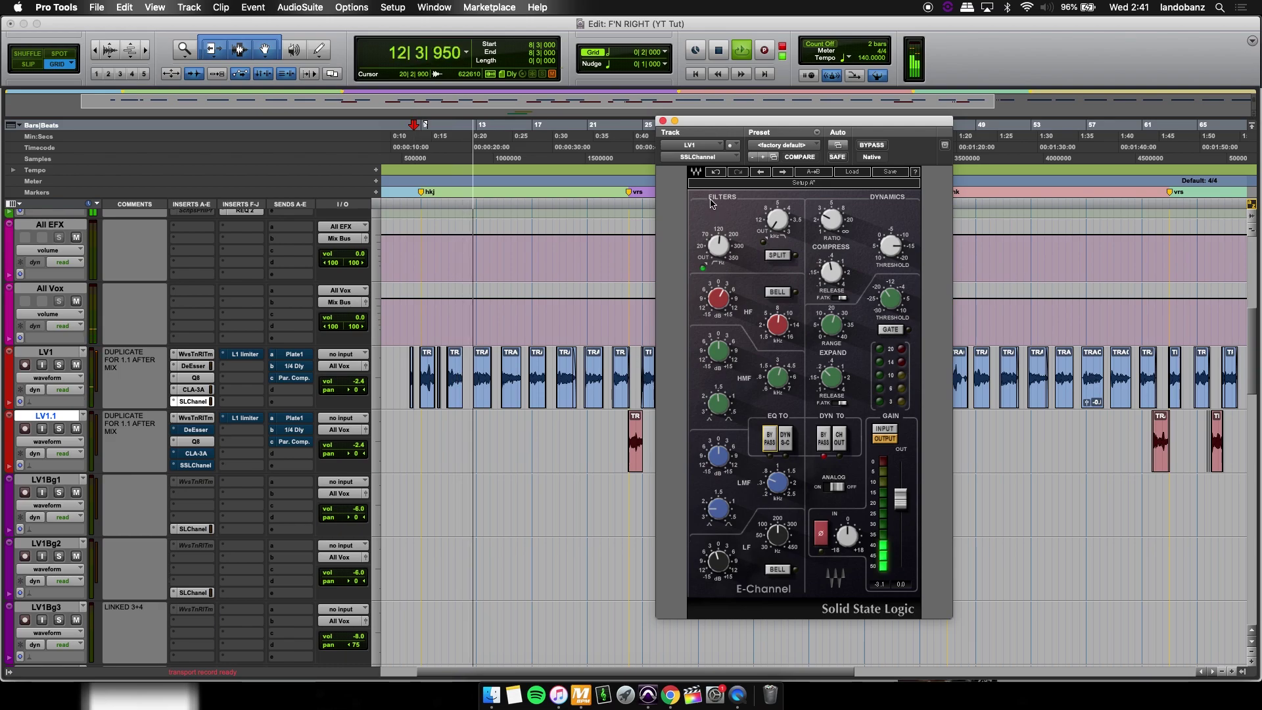
mouse_move(719, 298)
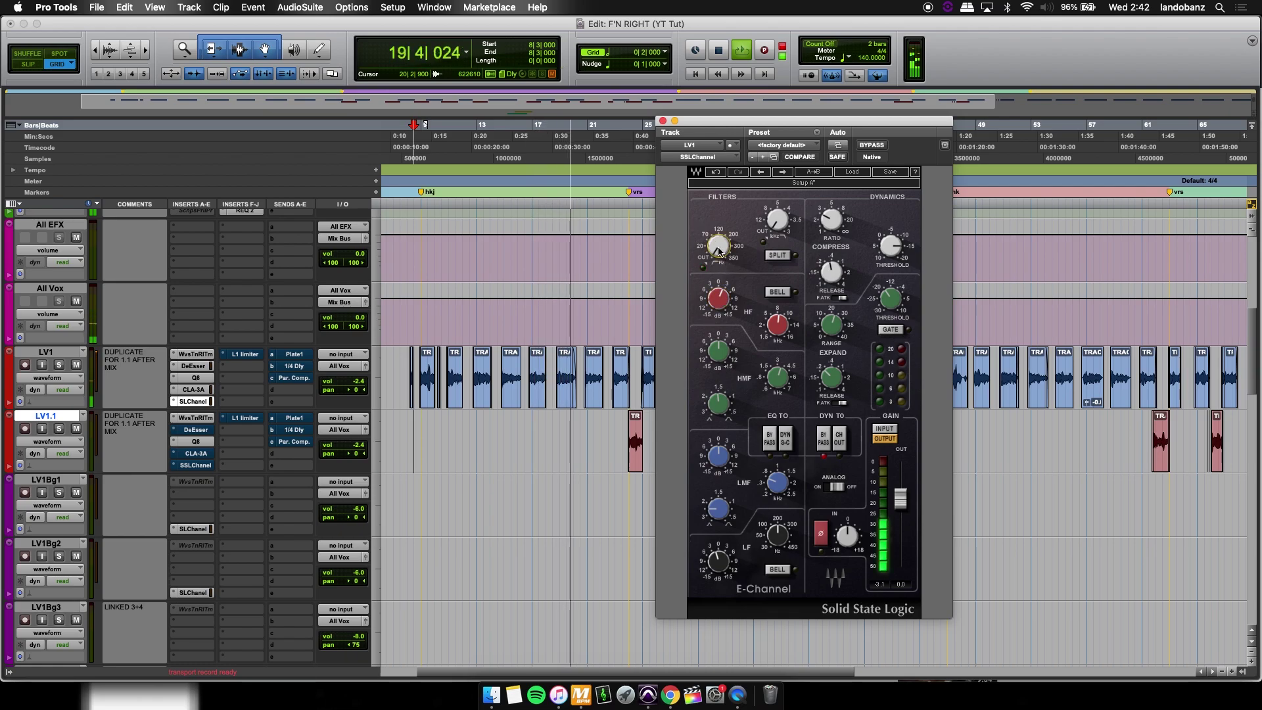
mouse_move(719, 248)
left_mouse_down()
mouse_move(719, 236)
mouse_move(722, 259)
left_mouse_up()
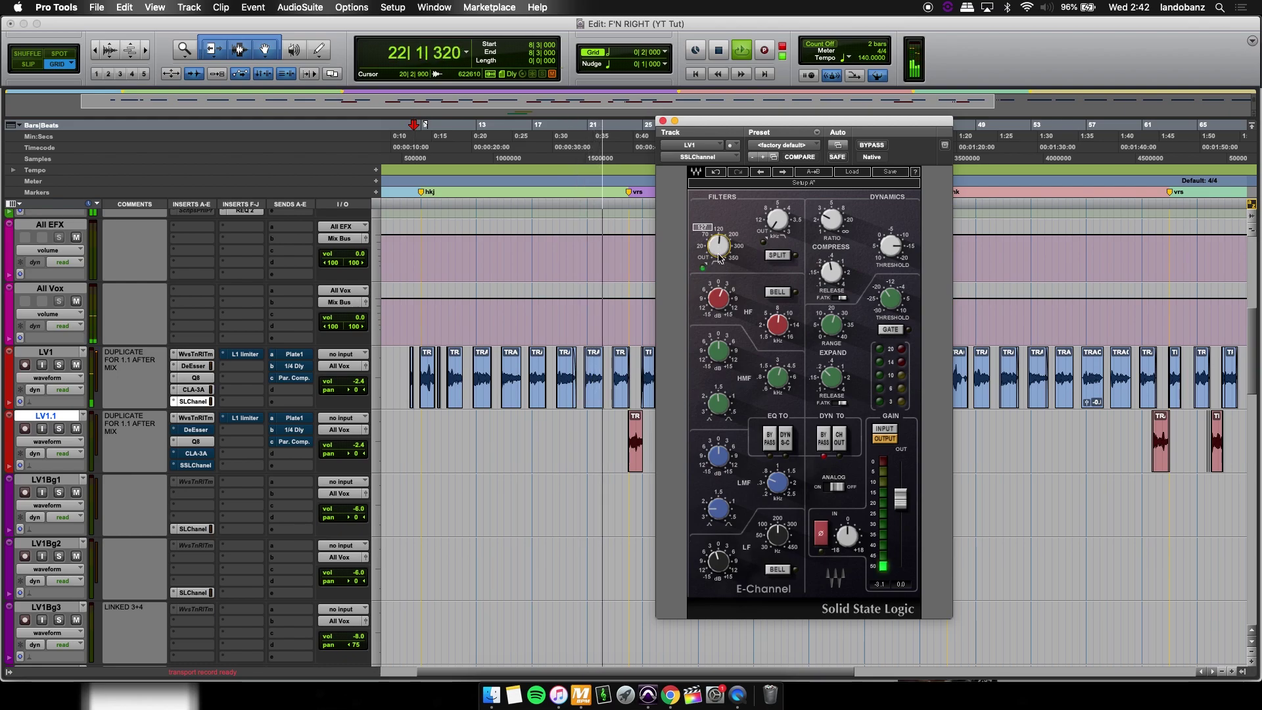
key("space")
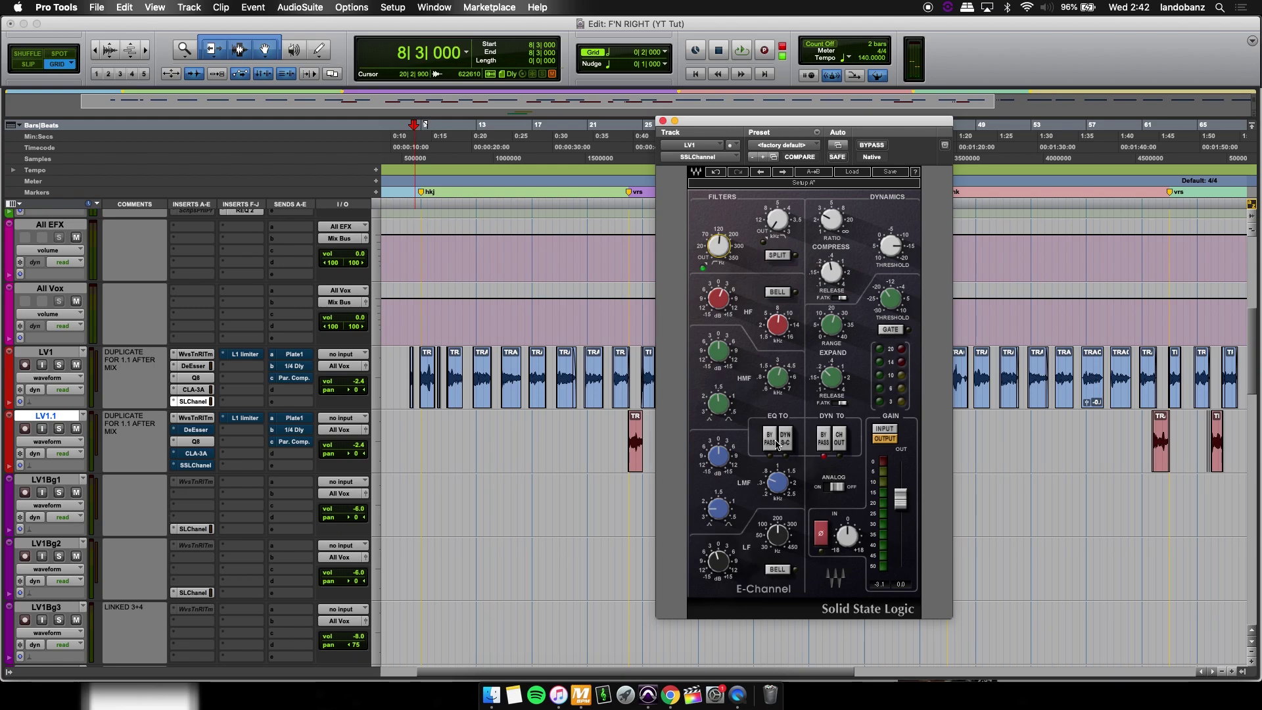
mouse_move(843, 227)
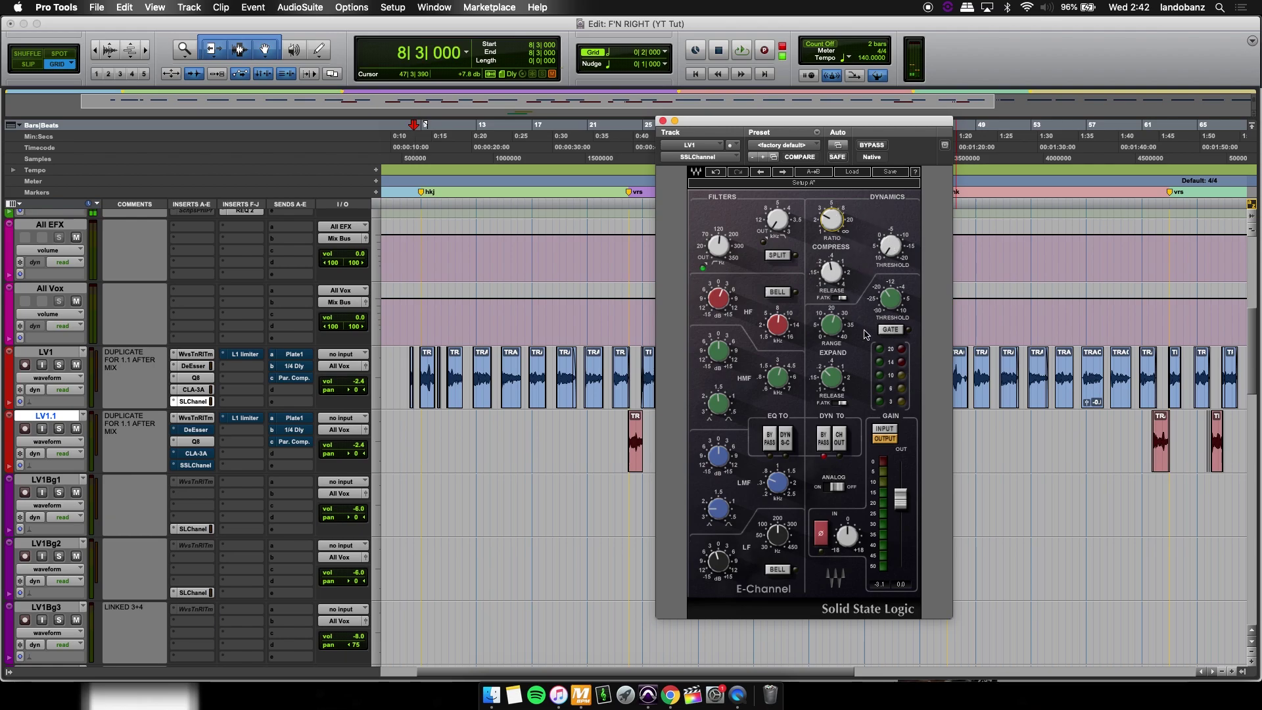
During playback, lower LV1's SSL compressor threshold from 7.5 to 3.8, compare with dynamics bypassed, and set the start to bar 13.
key("space")
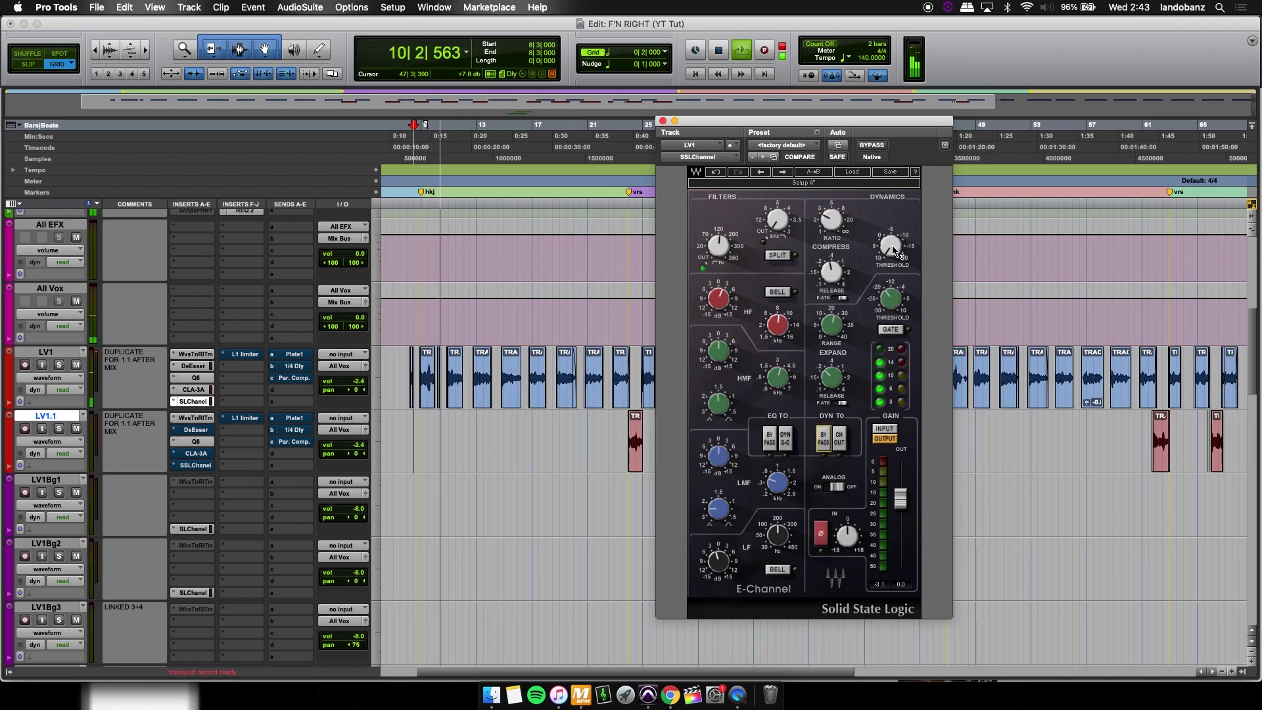
mouse_move(892, 246)
left_click_drag(891, 246, 892, 264)
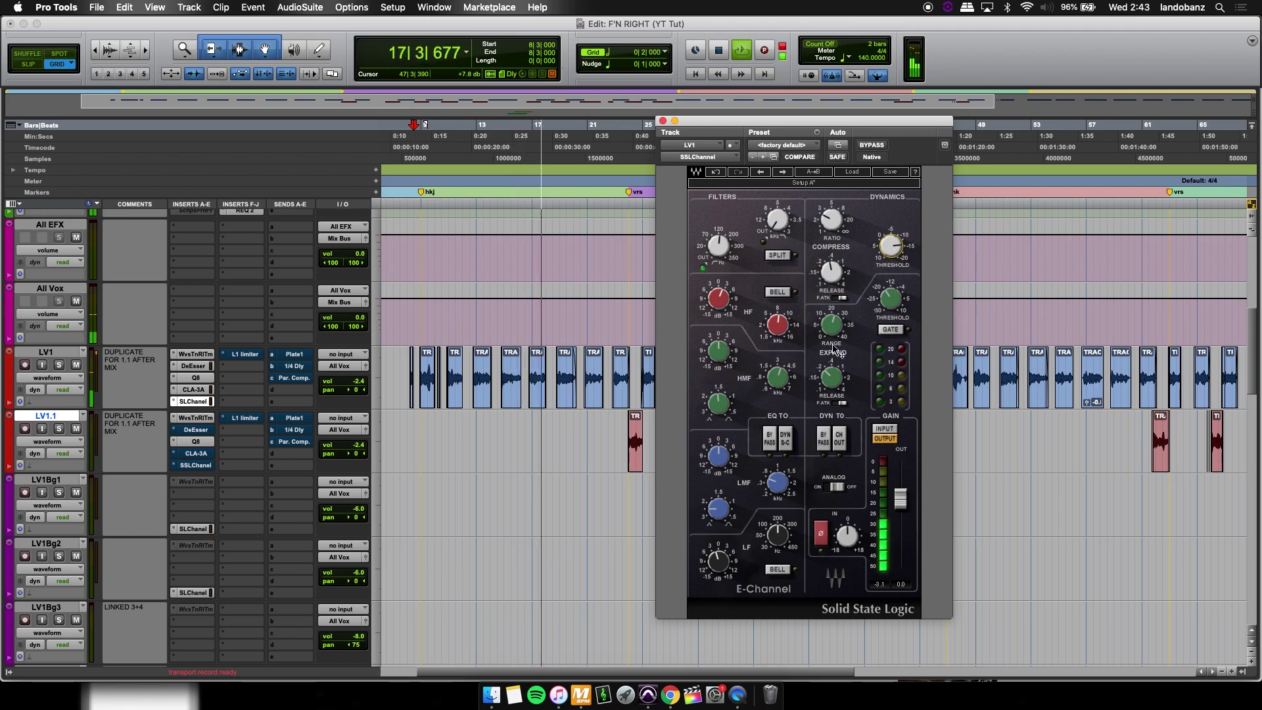
left_click(824, 440)
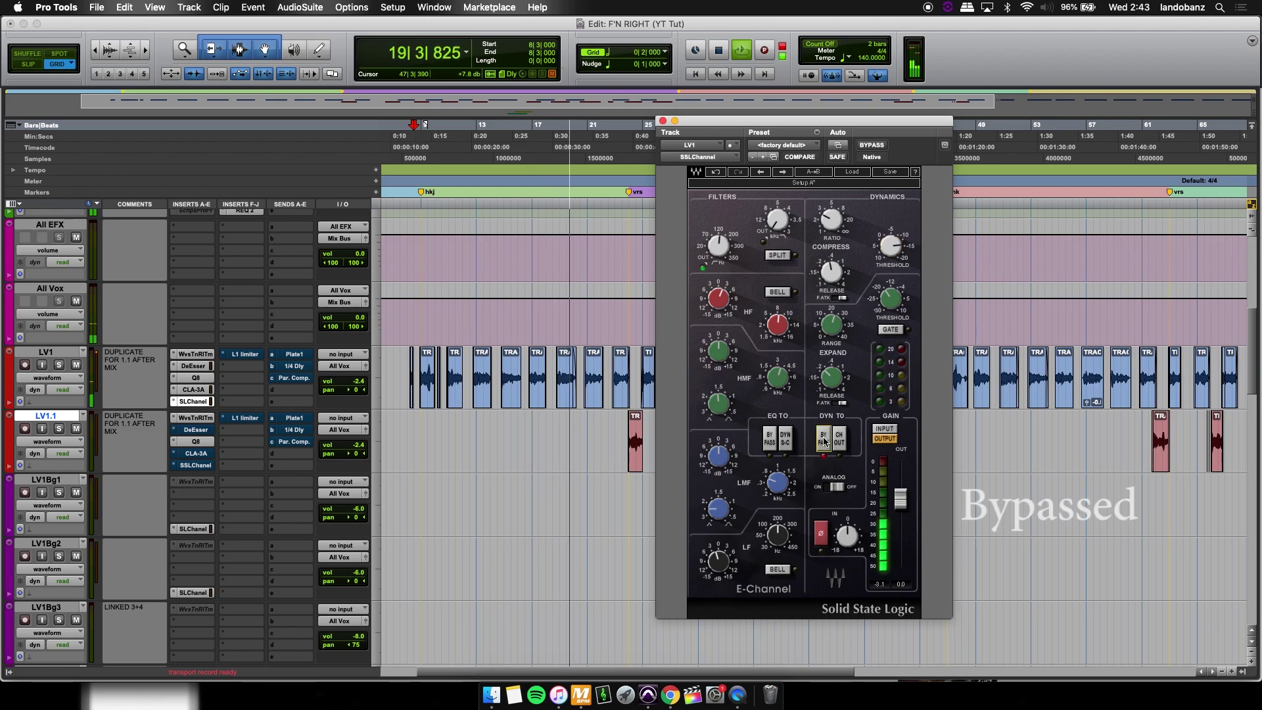
key("space")
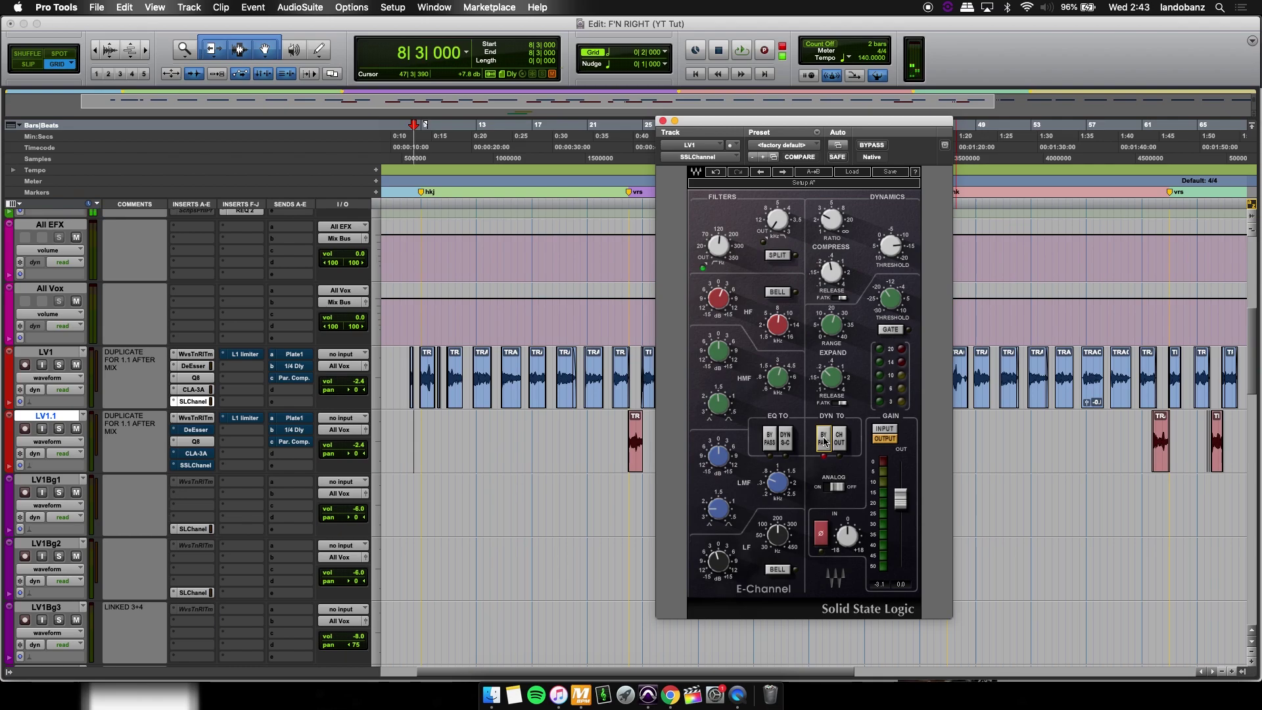
left_click(476, 441)
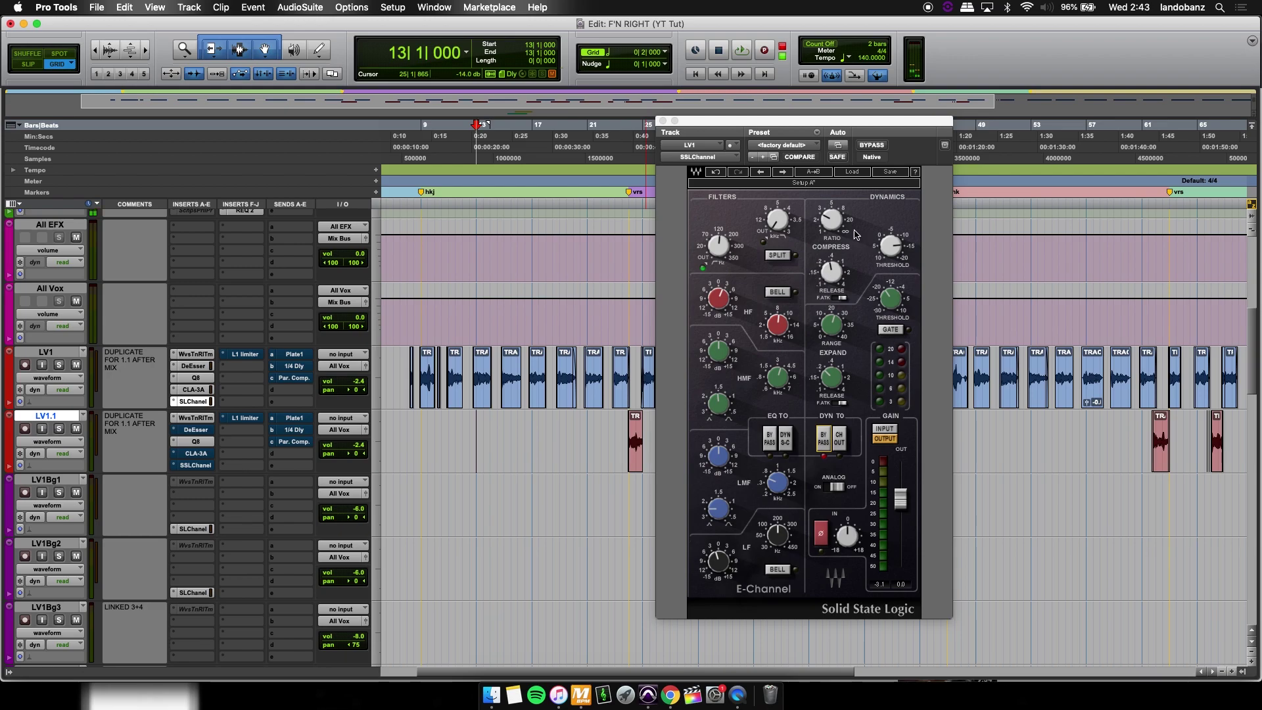
mouse_move(901, 256)
Set LV1's SSL compressor release to about 0.44 and nudge the expander range from 24.0 to 23.9.
left_click(832, 272)
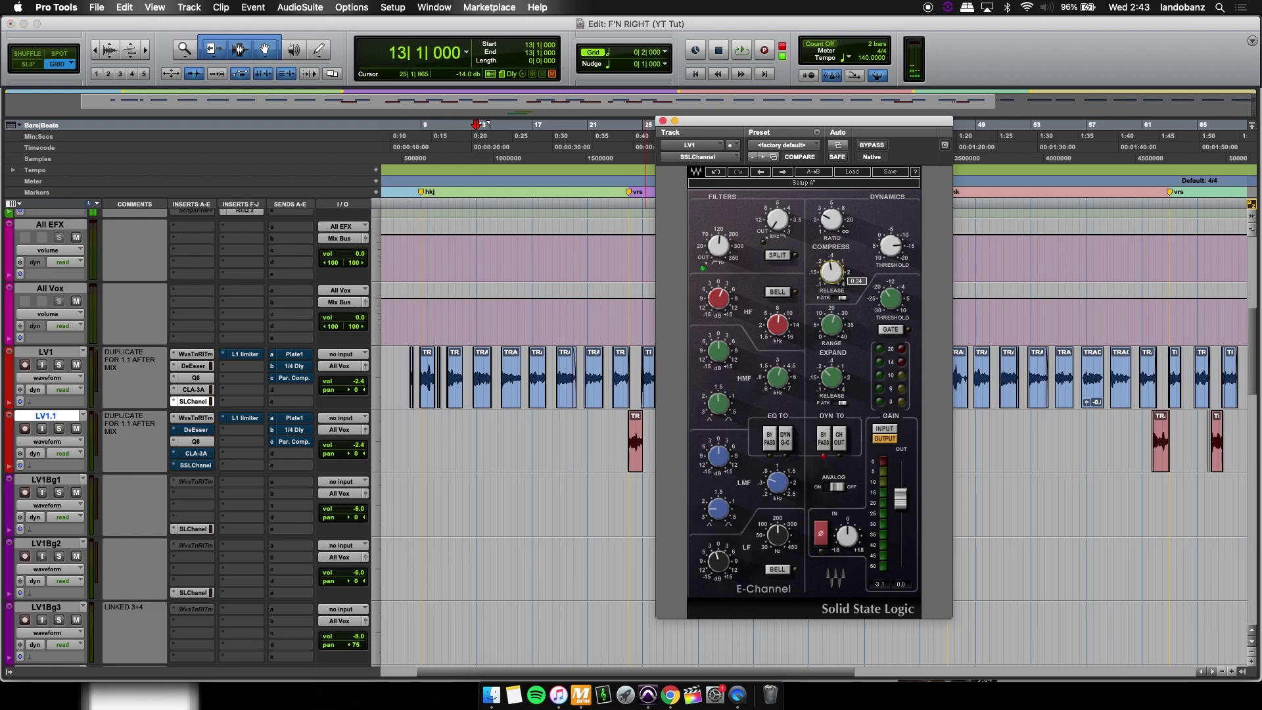
left_click_drag(832, 272, 831, 269)
left_click_drag(832, 269, 832, 276)
left_click_drag(831, 275, 832, 276)
mouse_move(841, 331)
left_click_drag(832, 326, 832, 328)
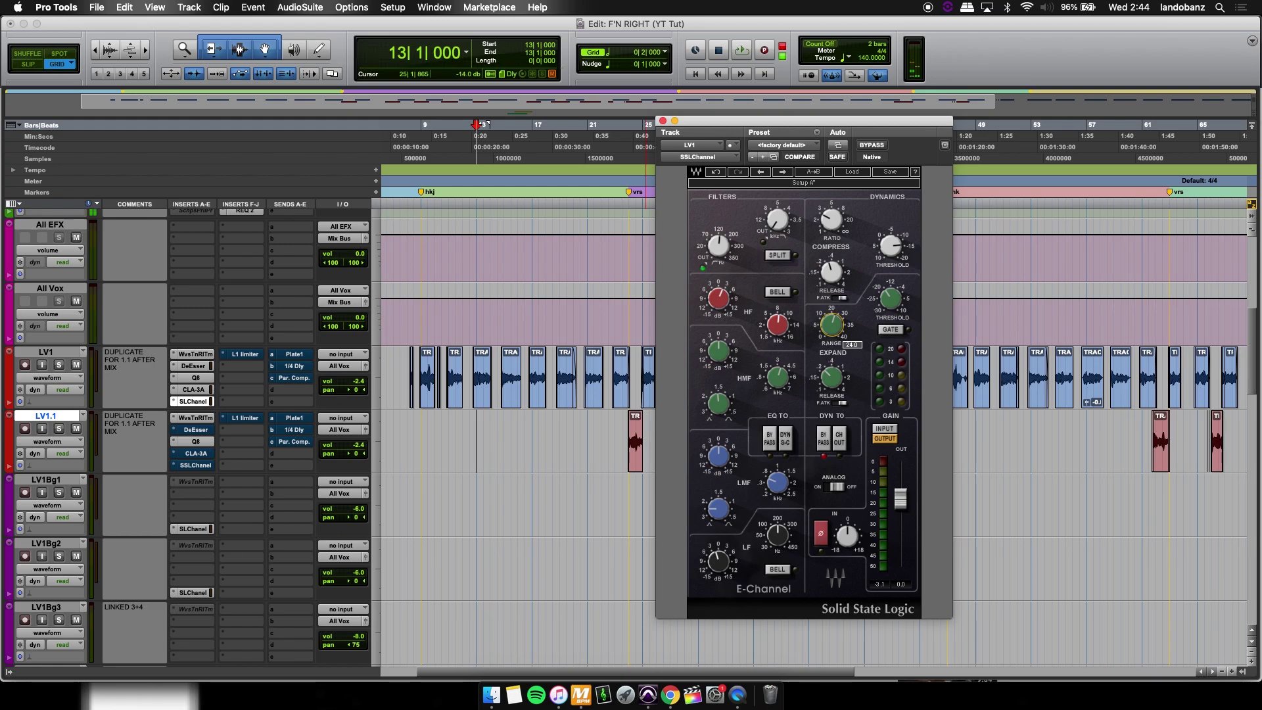
mouse_move(888, 304)
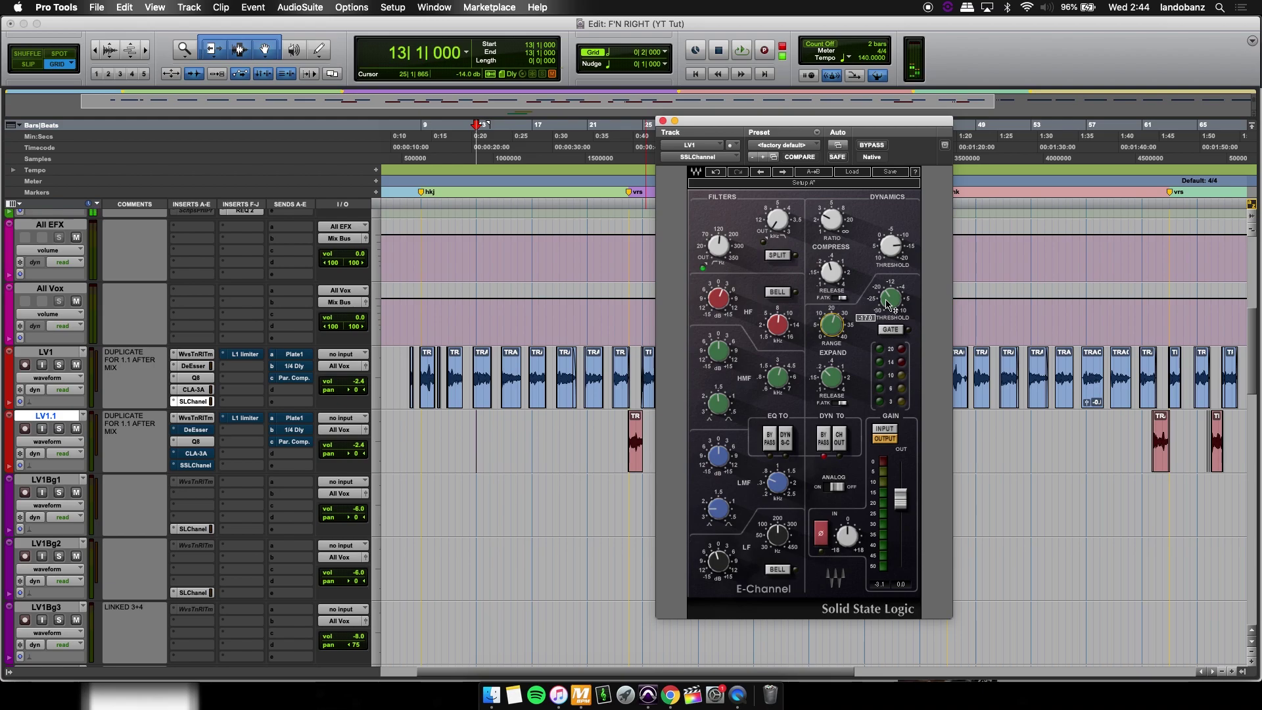
Turn LV1's SSL E-Channel gate threshold down to about -23 while auditioning playback.
scroll(888, 304, "down", 5)
key("space")
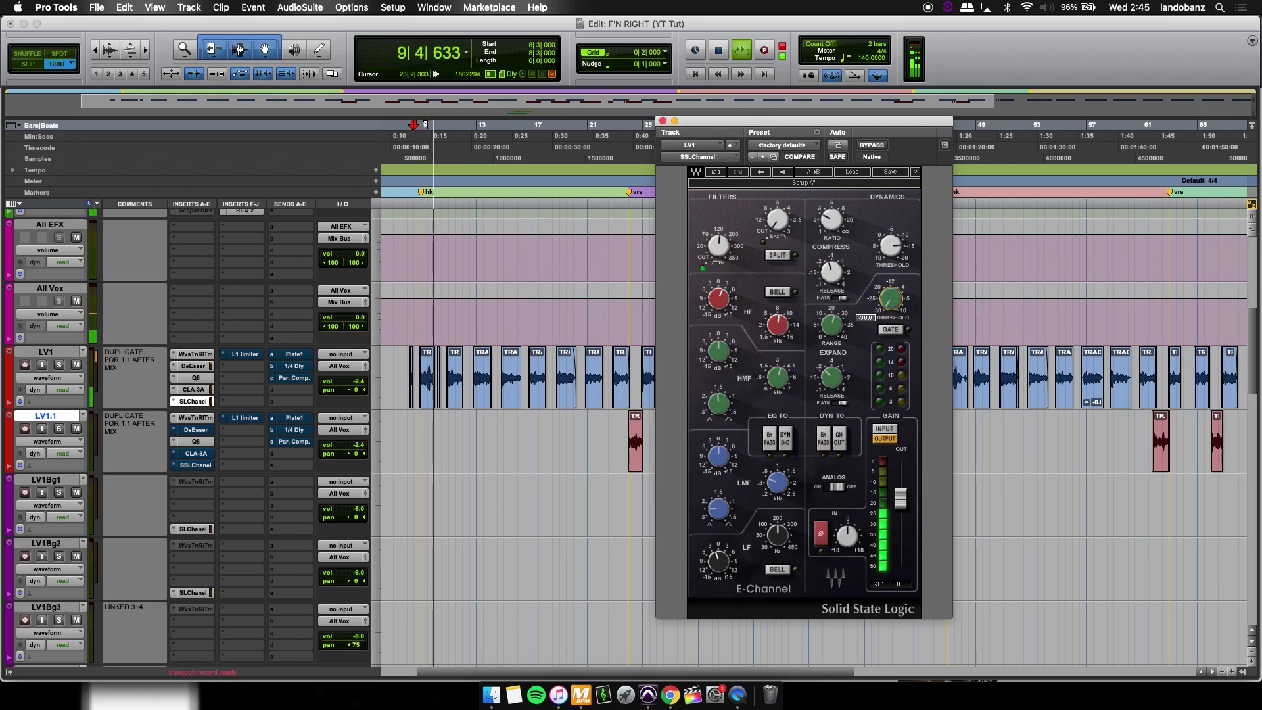
scroll(888, 304, "up", 6)
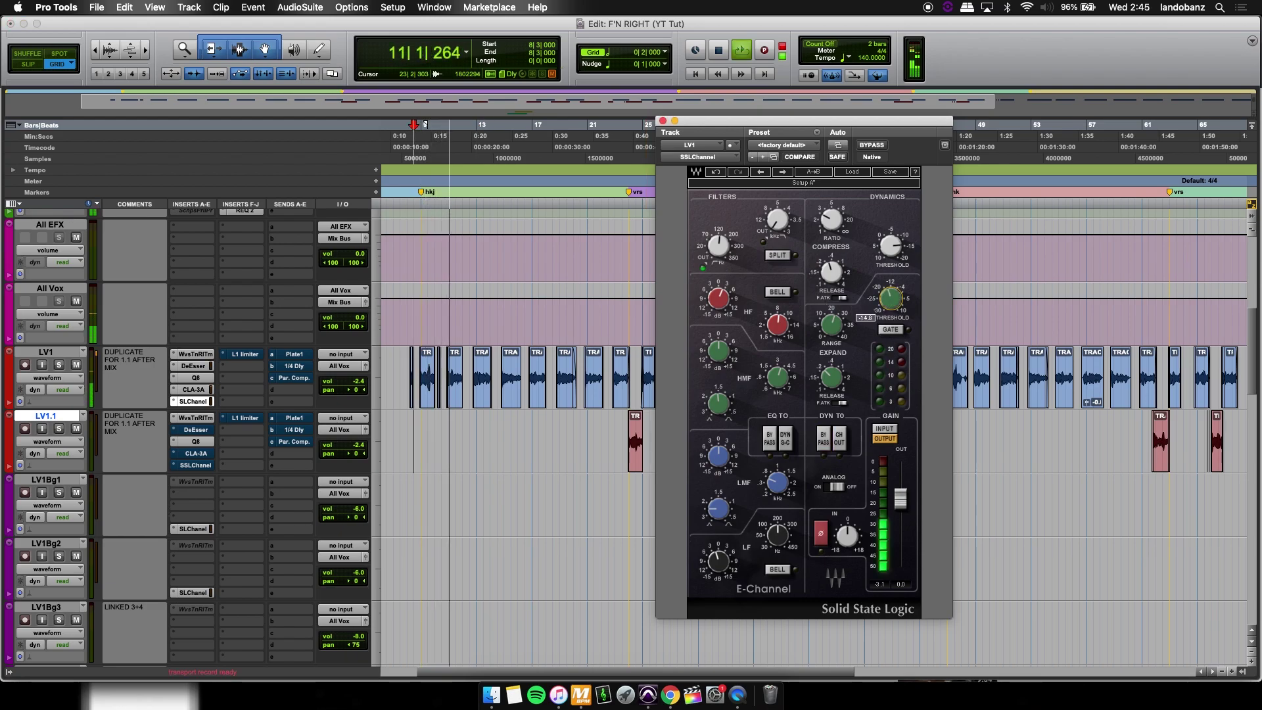
scroll(891, 299, "up", 3)
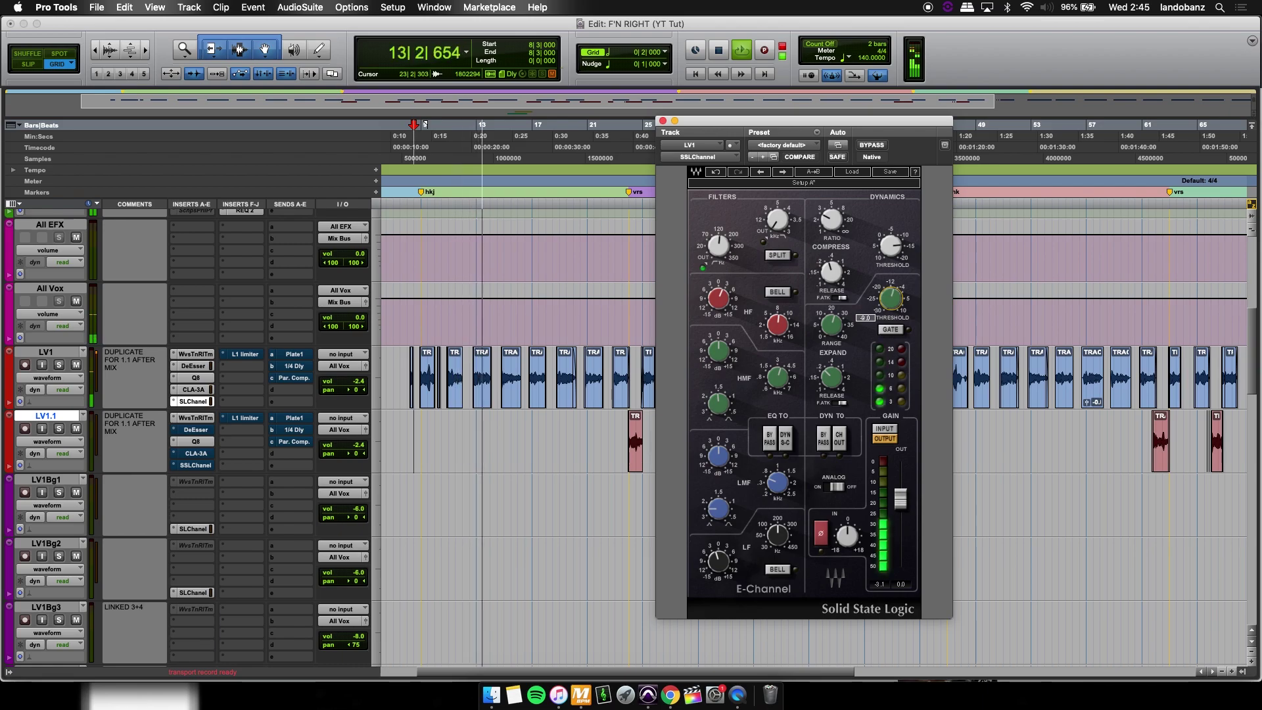
scroll(891, 299, "down", 6)
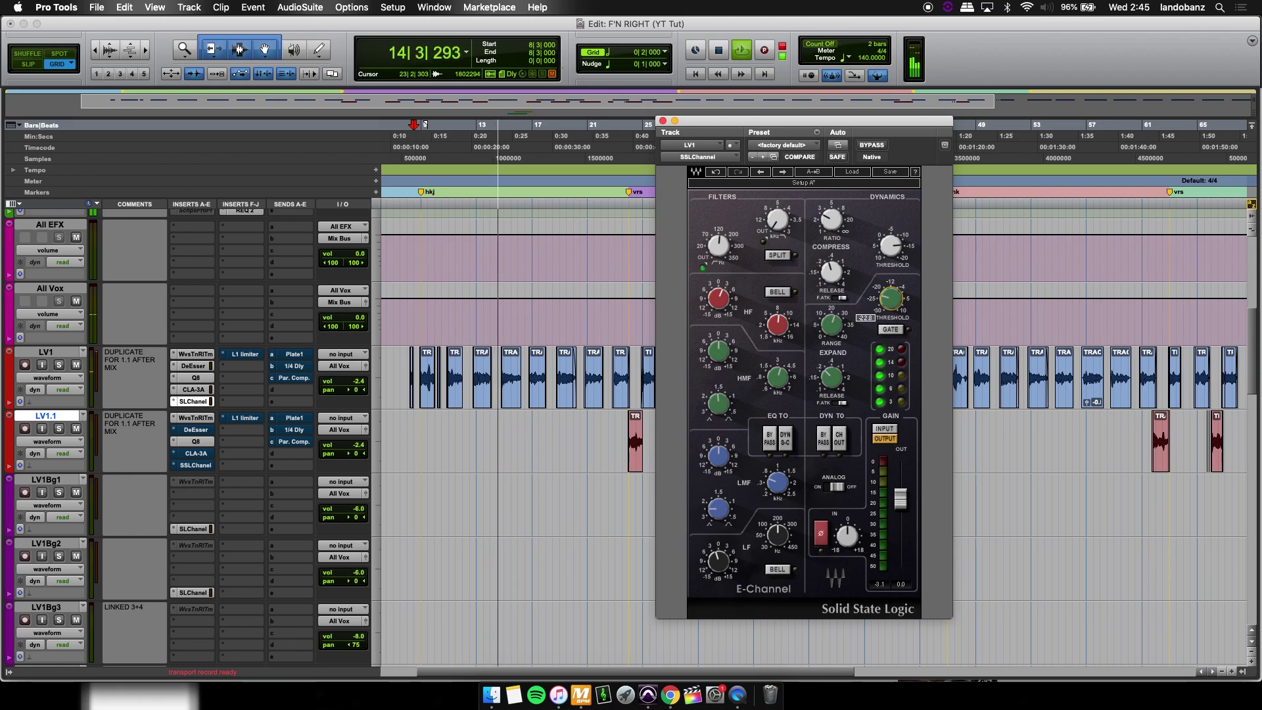
scroll(891, 299, "down", 1)
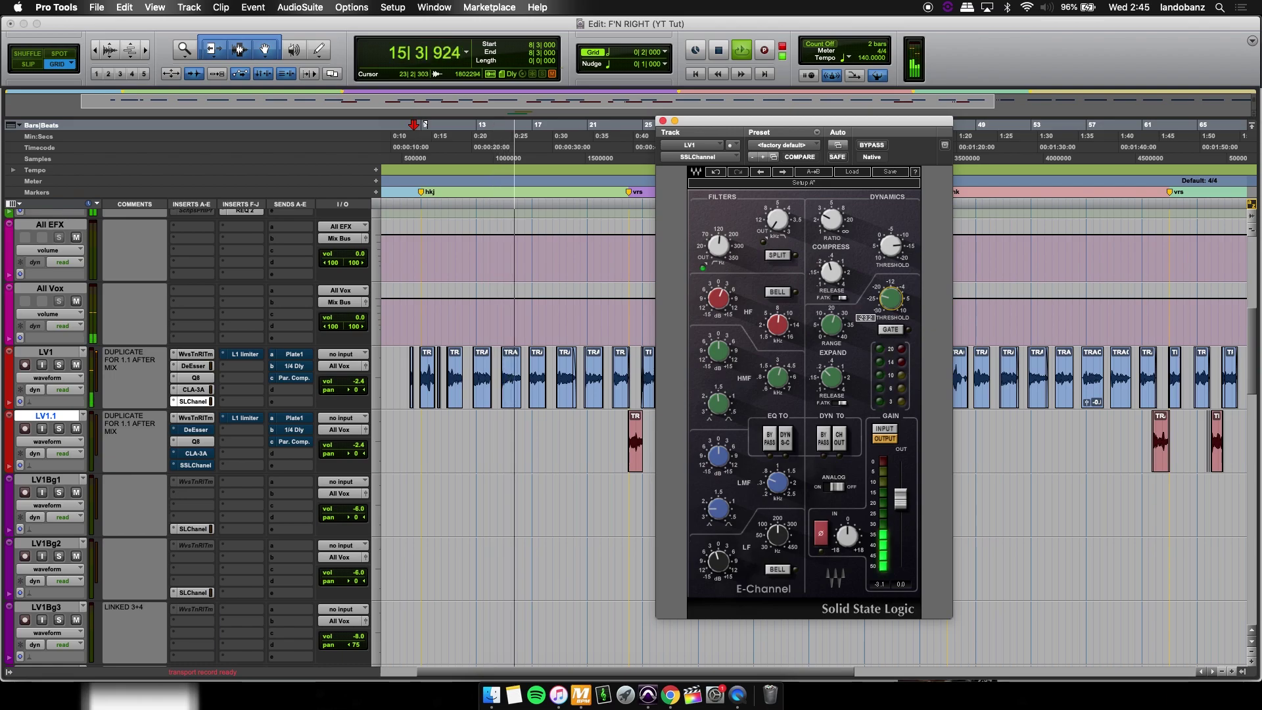
scroll(891, 299, "down", 1)
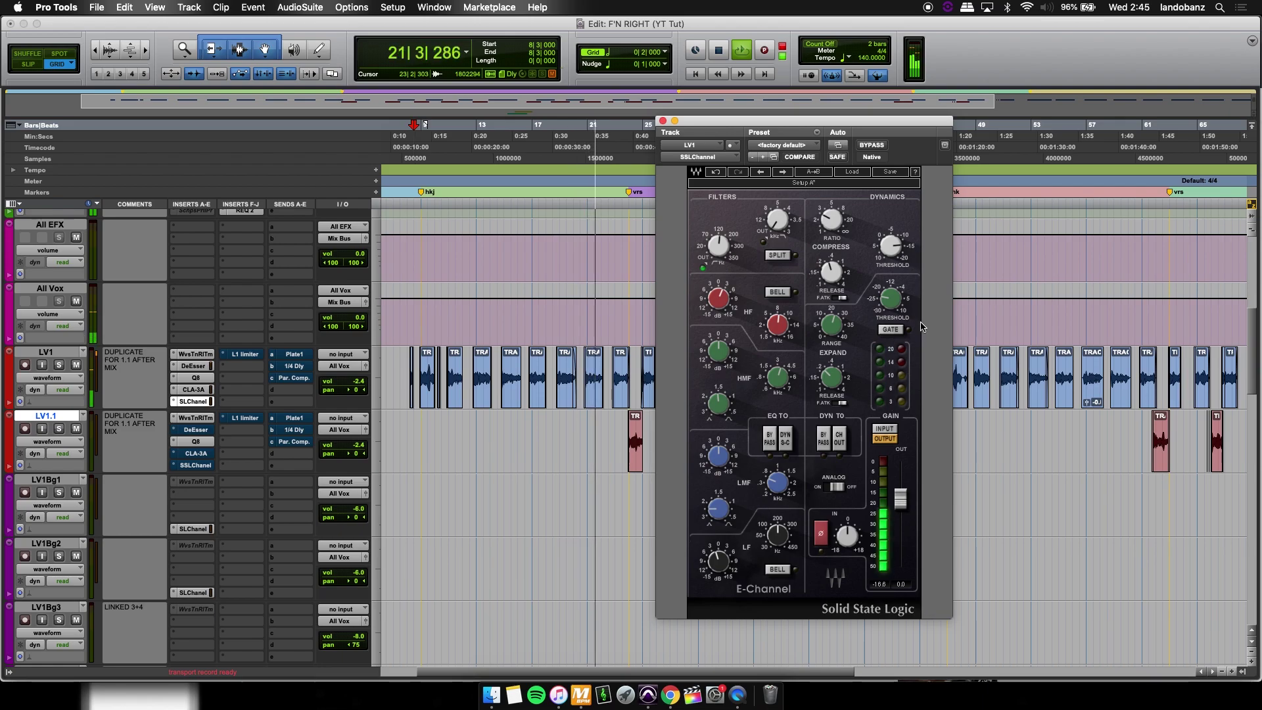
key("space")
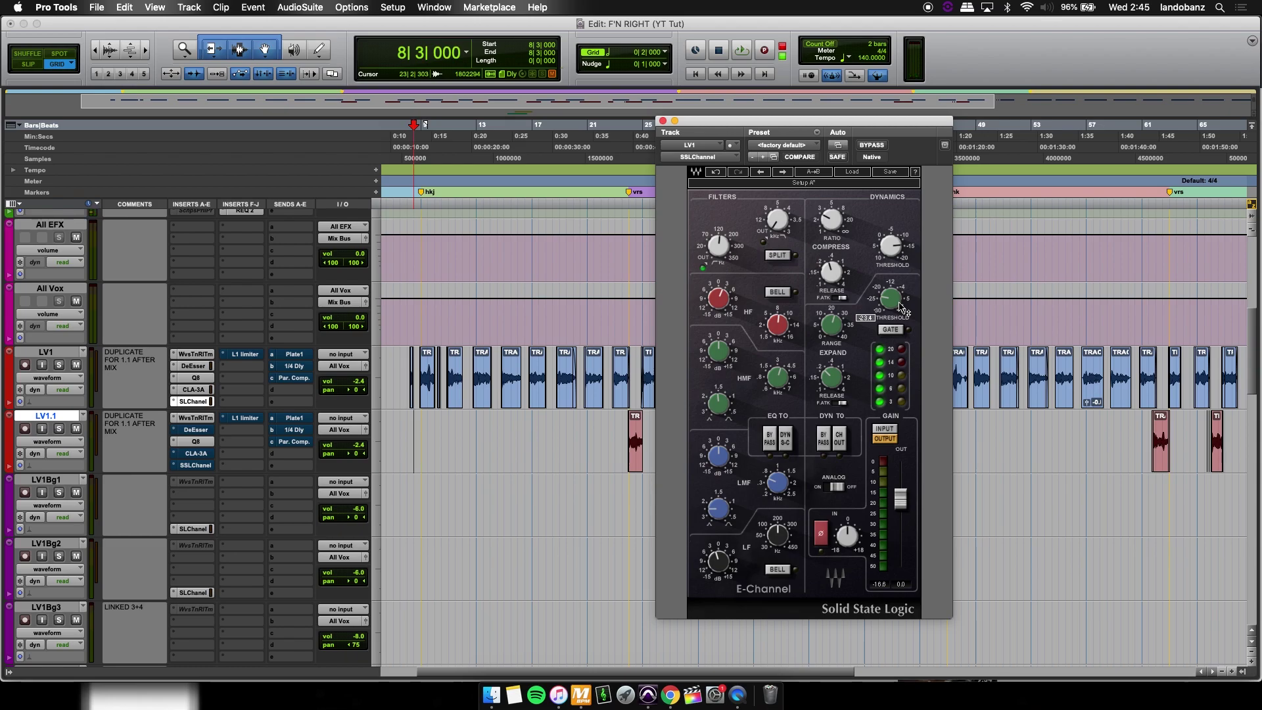
Open LV1's L1 Limiter, select the LV1 clips from bar 7 to 28, and take the limiter out of bypass.
left_click(244, 360)
scroll(500, 296, "up", 2)
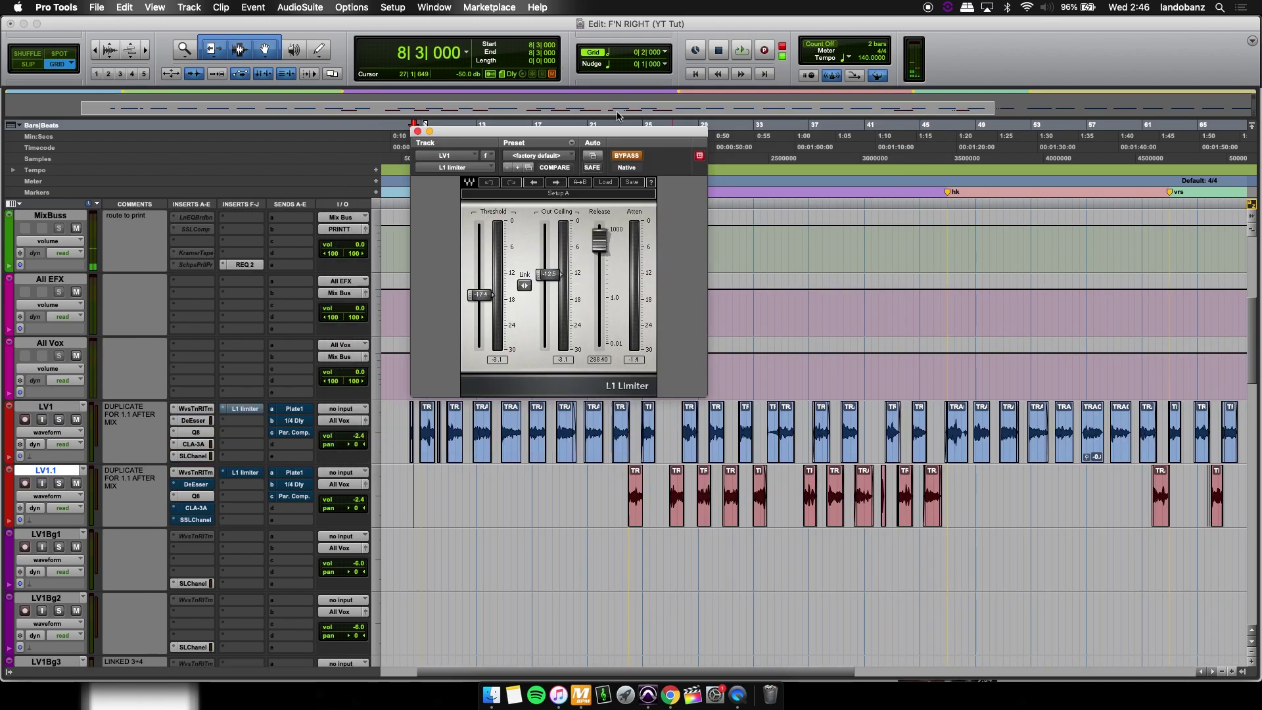
left_click_drag(561, 127, 771, 106)
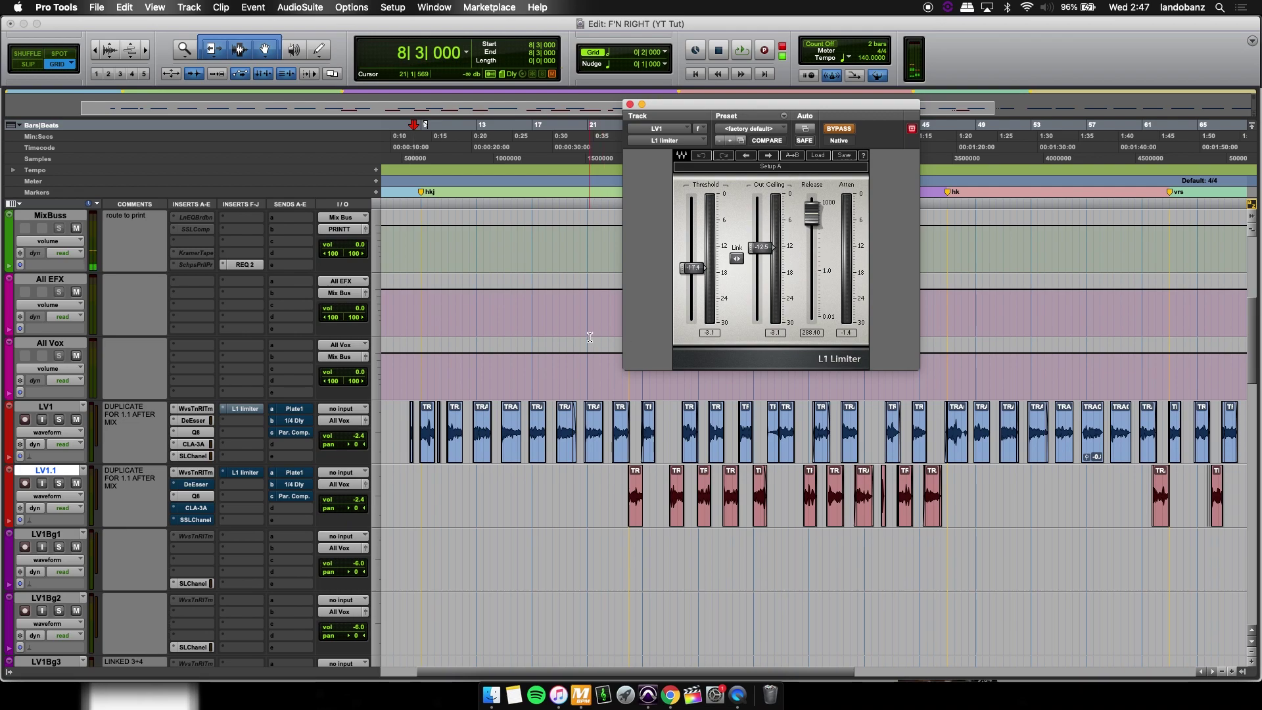
left_click_drag(395, 434, 687, 434)
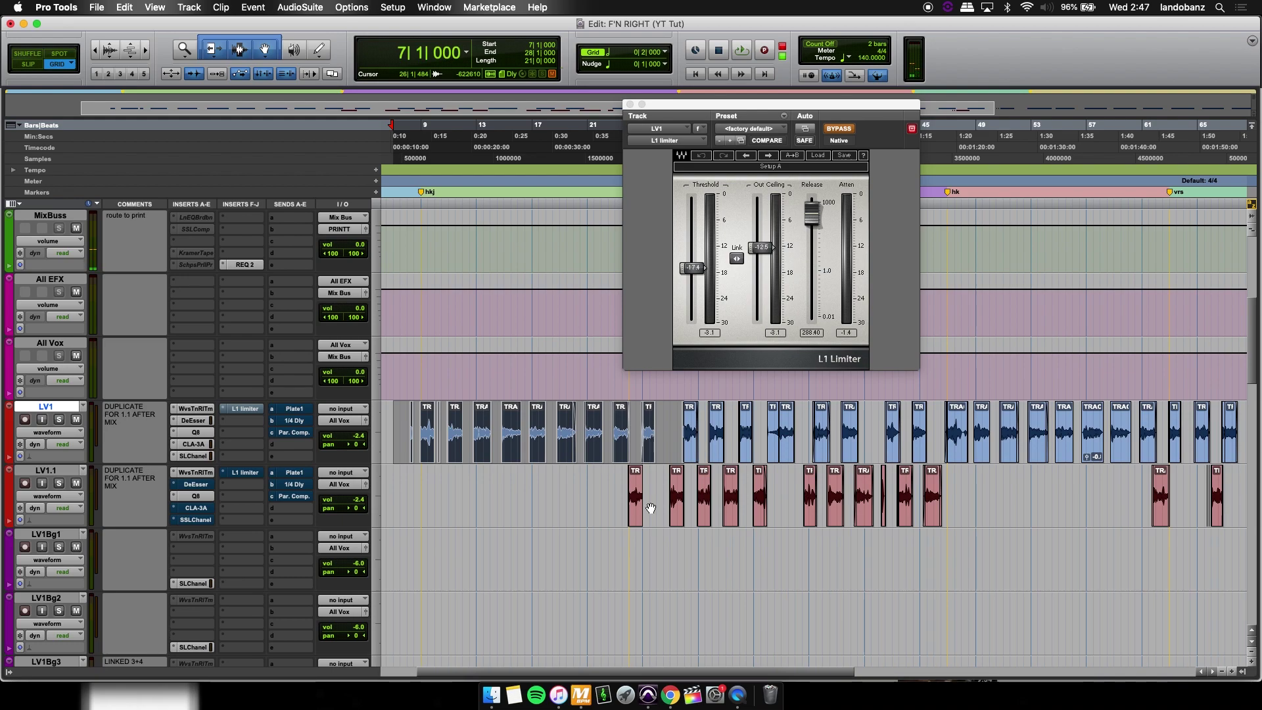
left_click(234, 412, "super")
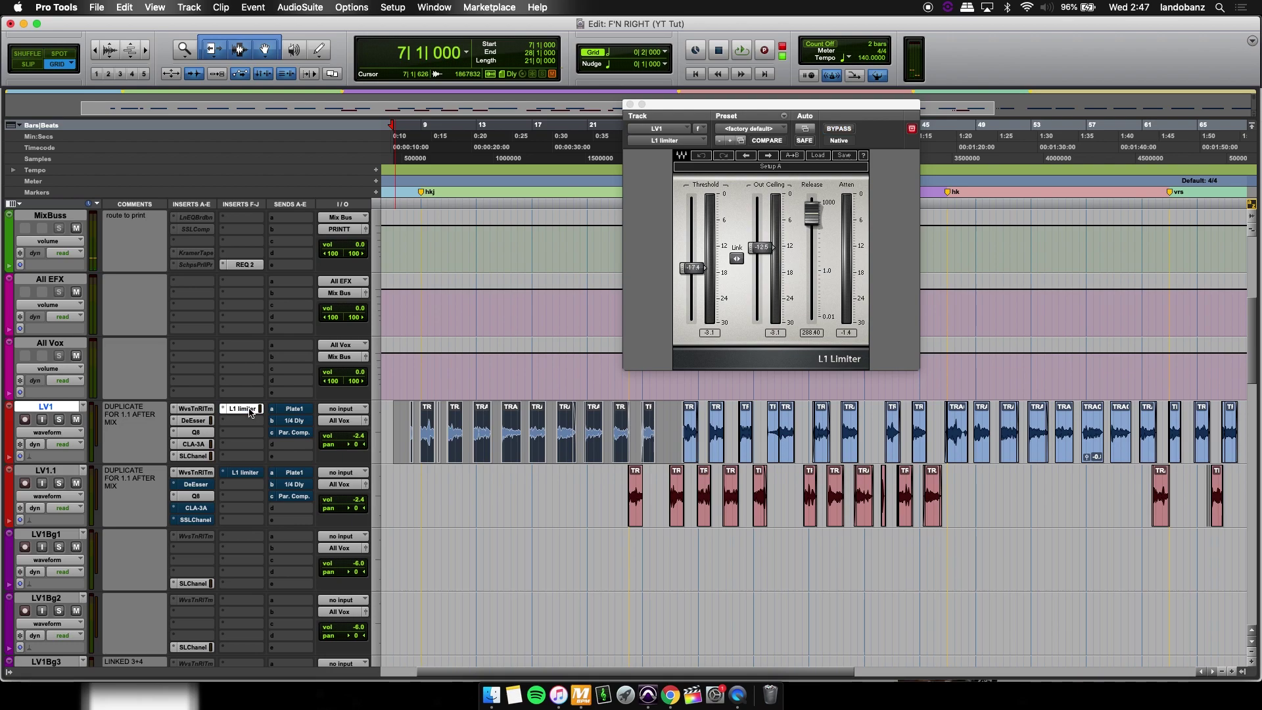
Audition the limited vocal, then play it again from bar 22.
left_click(413, 485)
key("space")
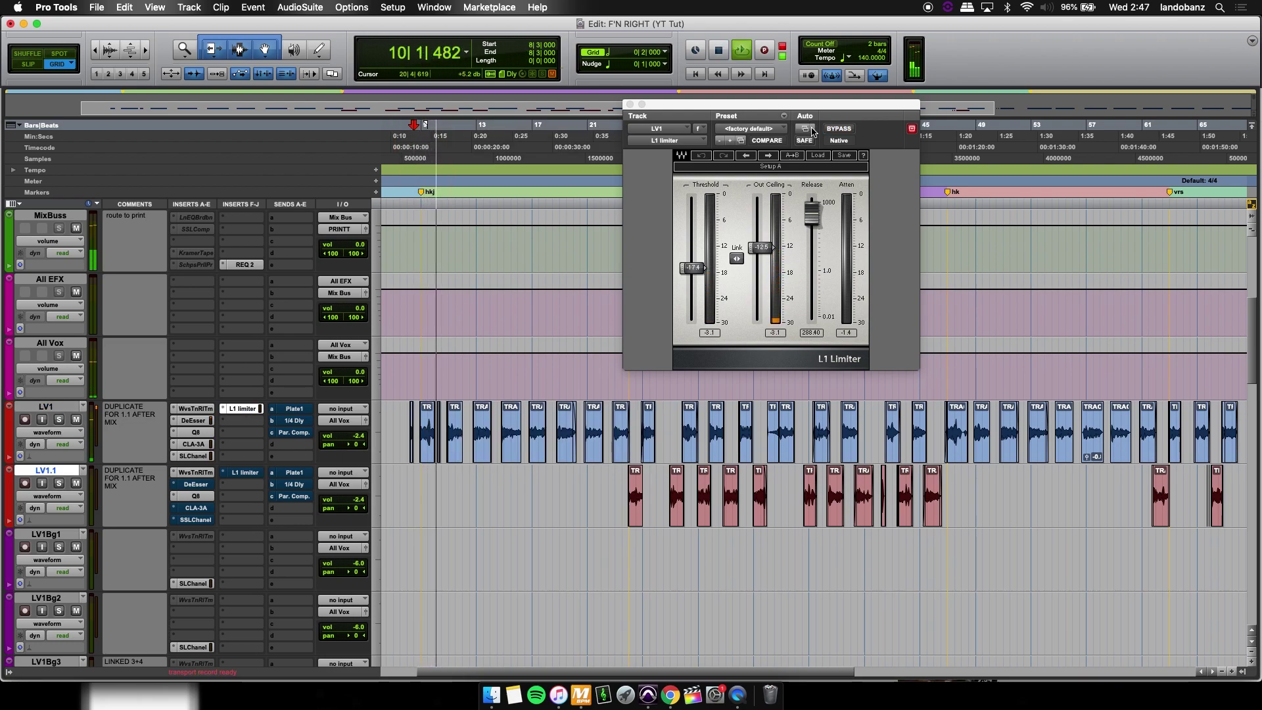
key("space")
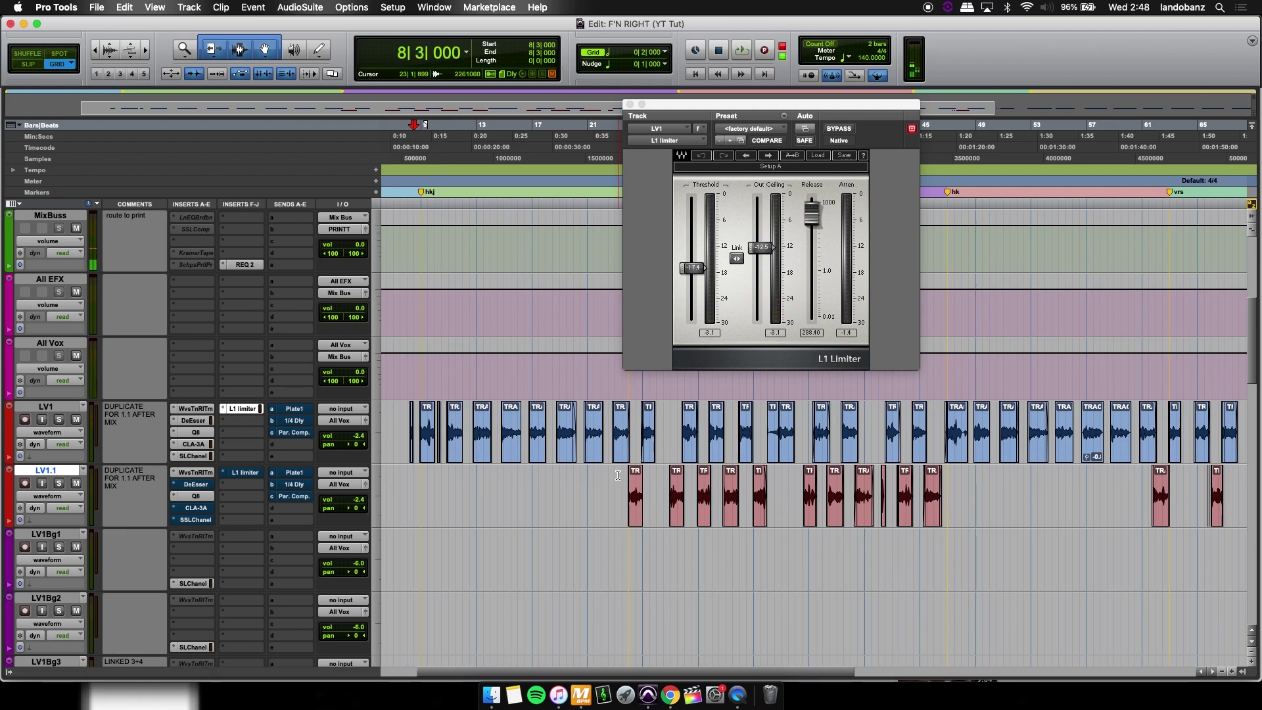
left_click(602, 478)
key("space")
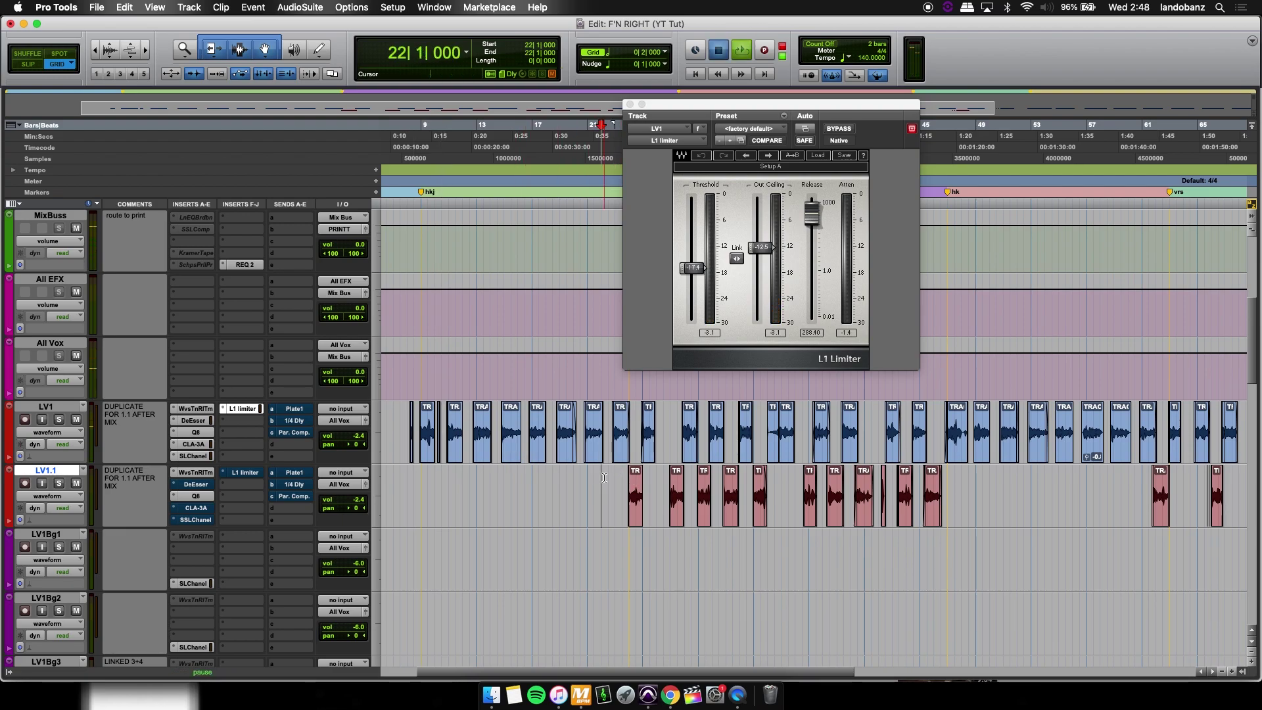
scroll(641, 486, "down", 1)
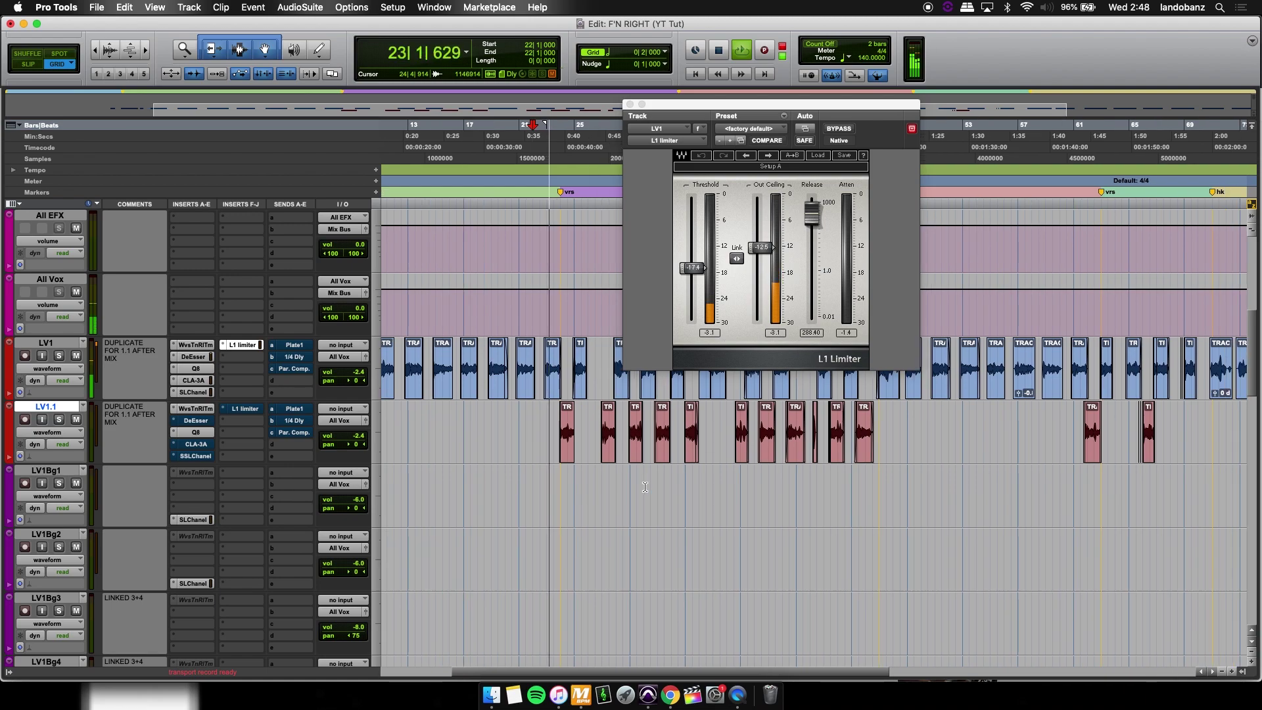
scroll(615, 460, "up", 1)
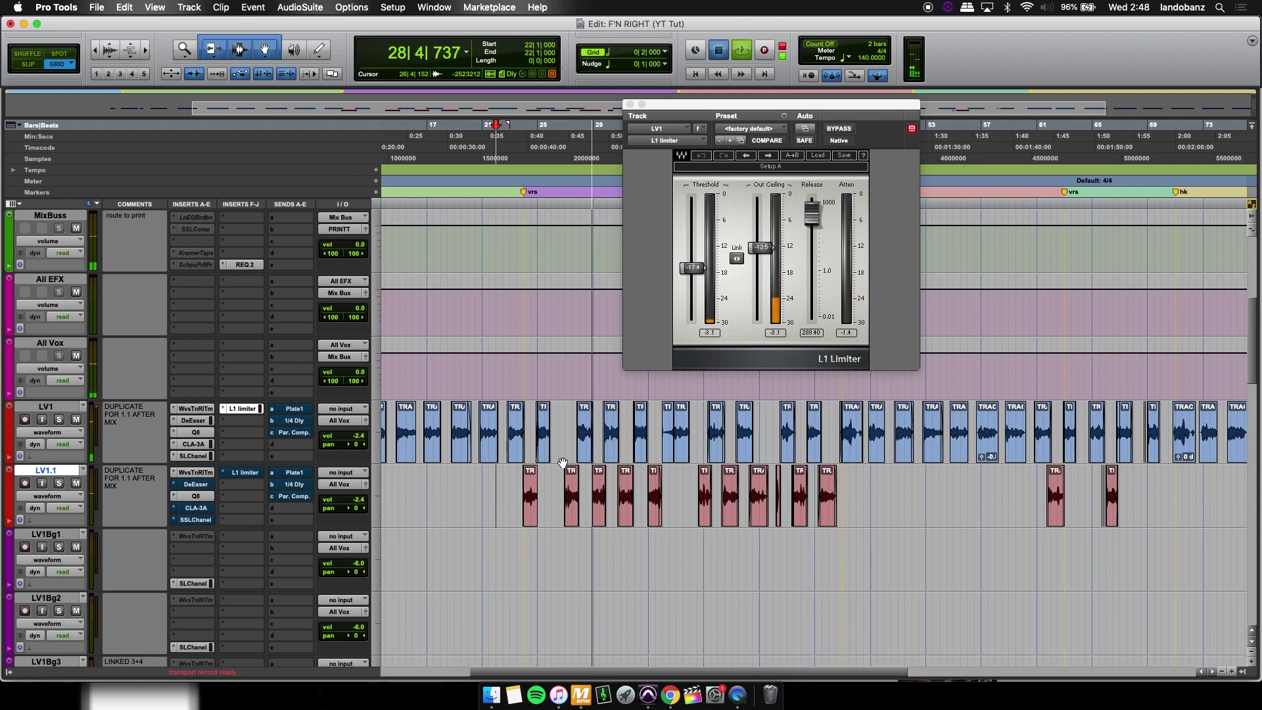
key("space")
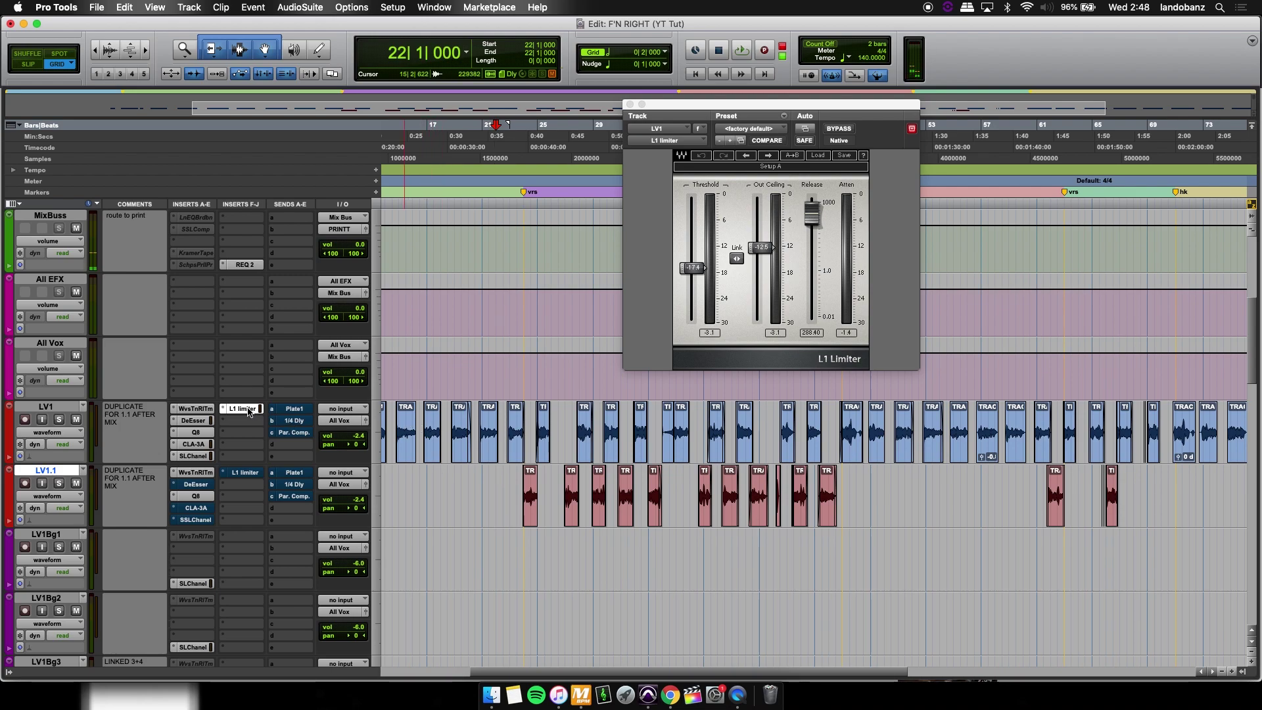
Activate LV1.1's L1 Limiter and DeEsser, and set the playback start to bar 8.
left_click_drag(248, 465, 241, 409)
left_click(239, 473)
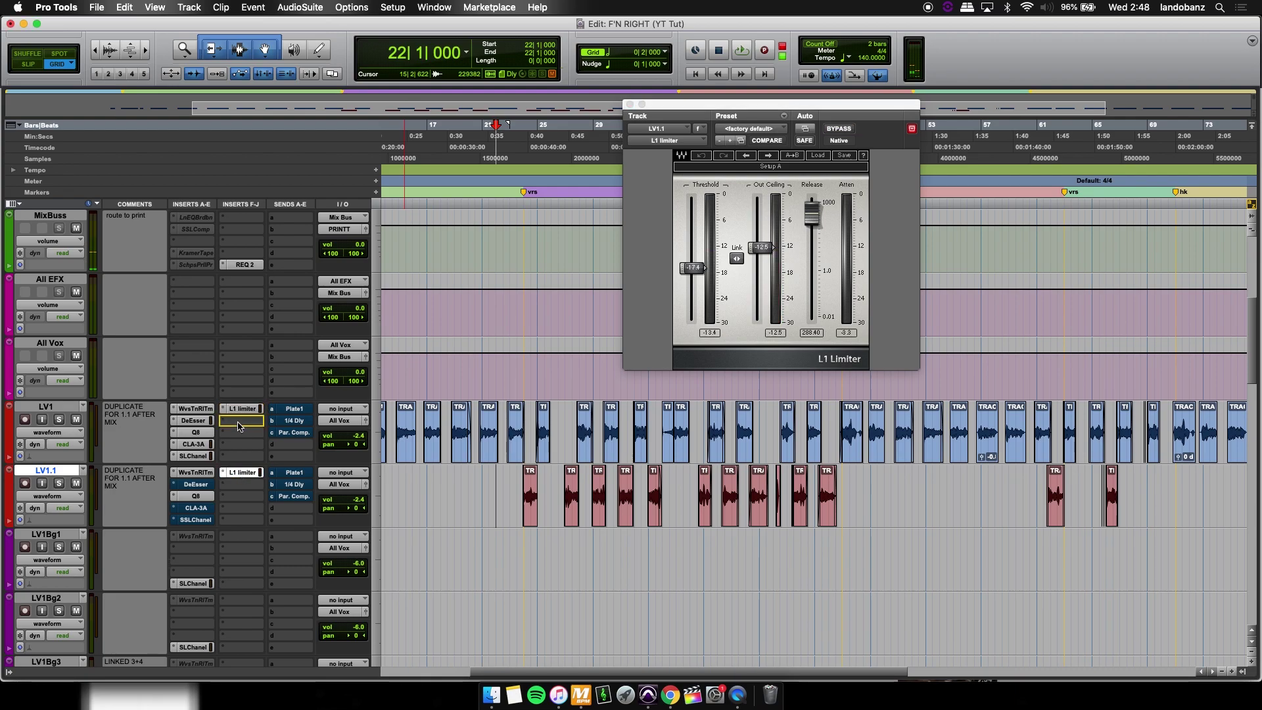
left_click(197, 485)
left_click(200, 485, "super")
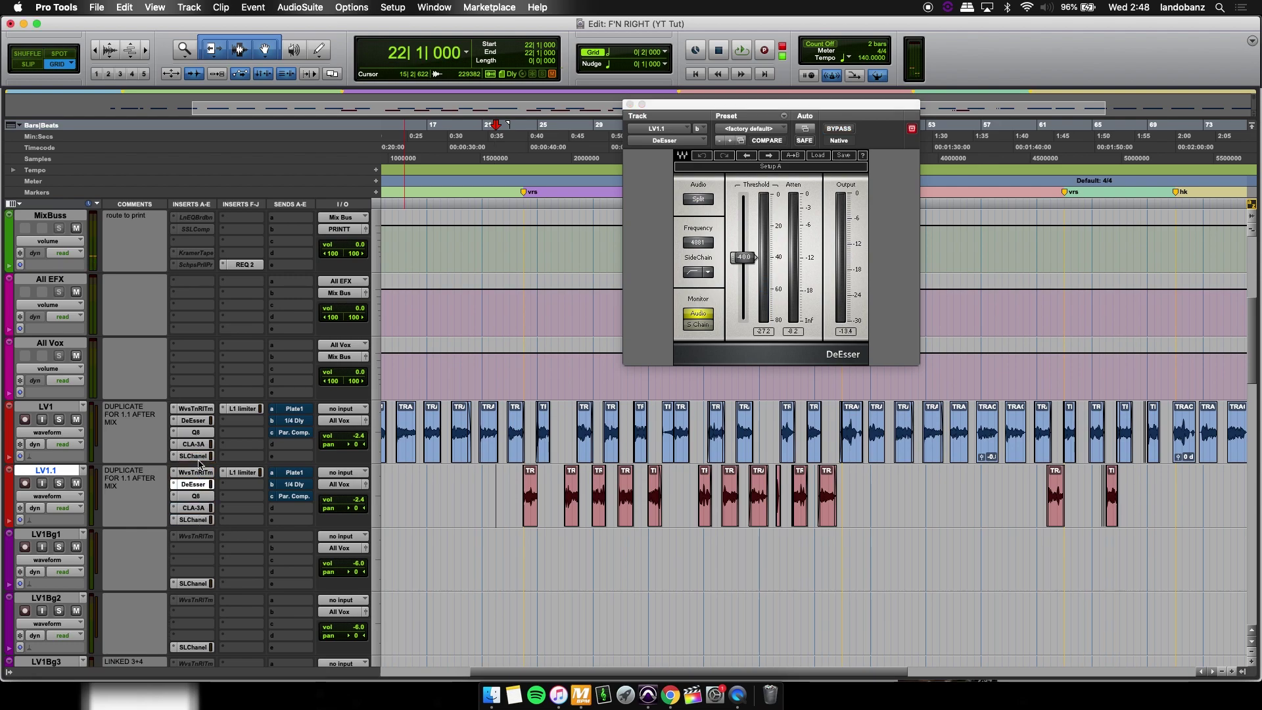
scroll(474, 460, "left", 5)
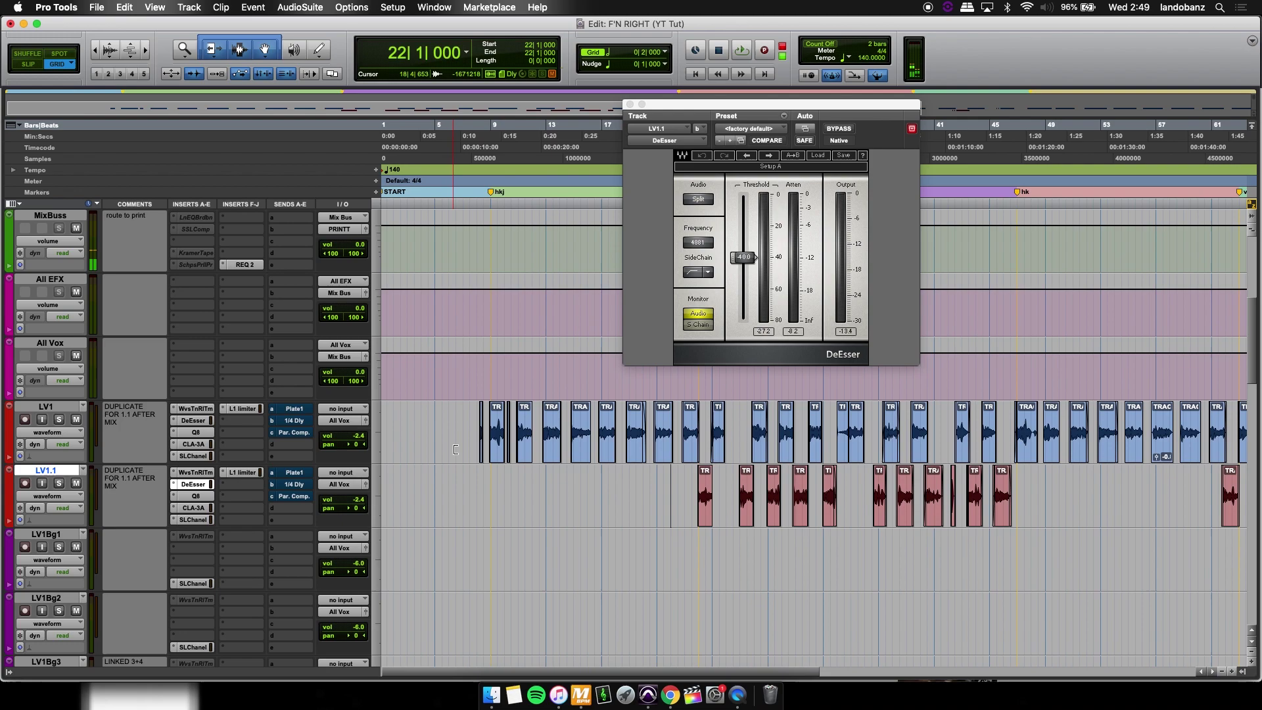
left_click(473, 478)
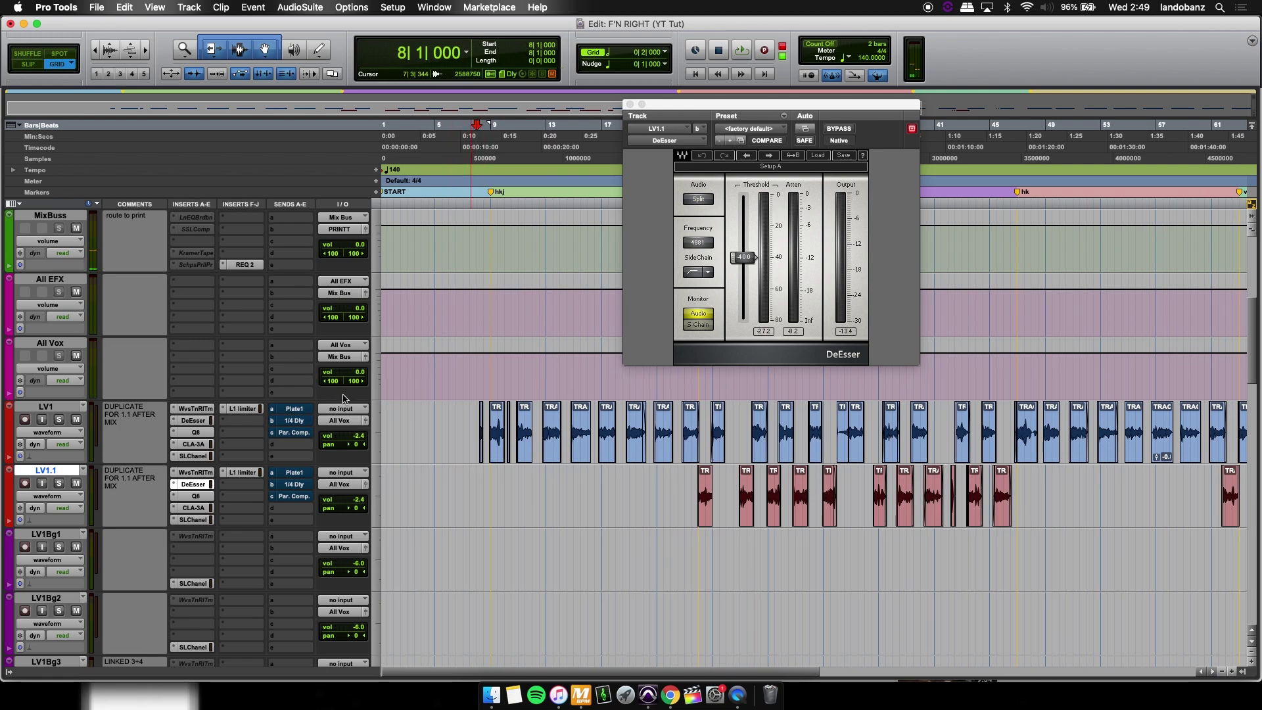
Open LV1's Plate1 send and reverb, sync the pre-delay to tempo, and increase it.
scroll(343, 399, "down", 1)
left_click(296, 343)
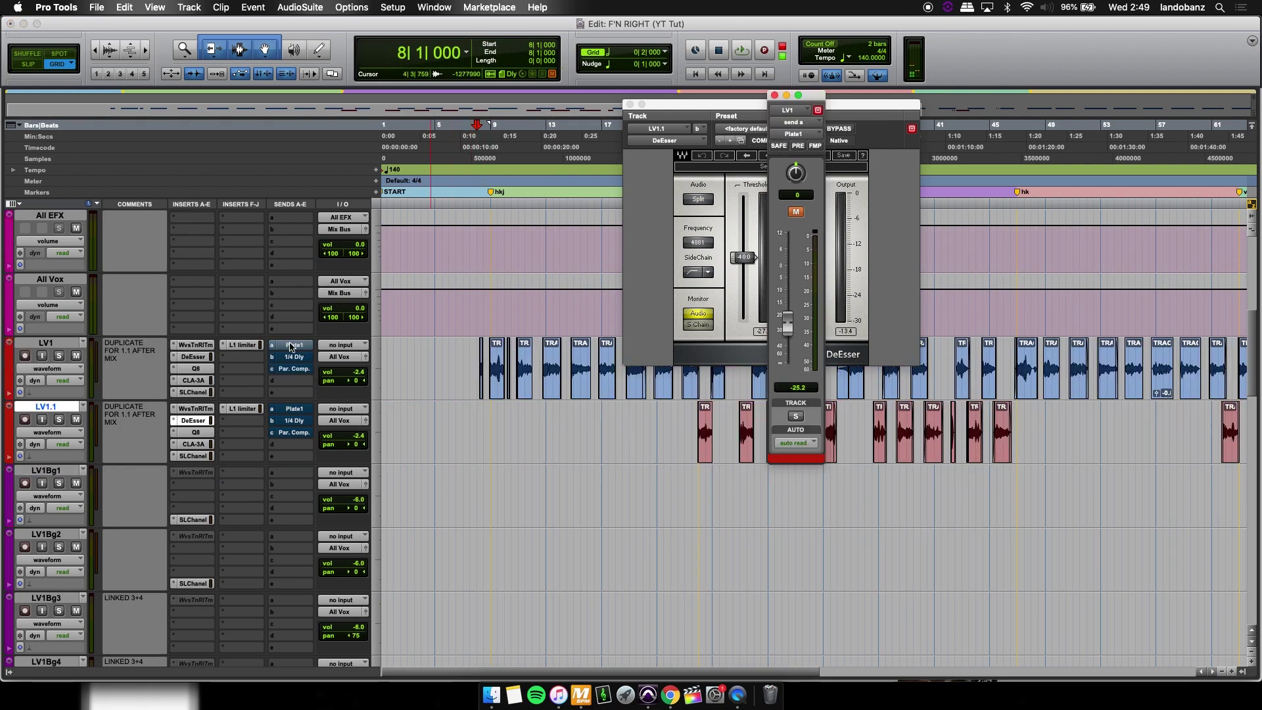
scroll(290, 394, "down", 7)
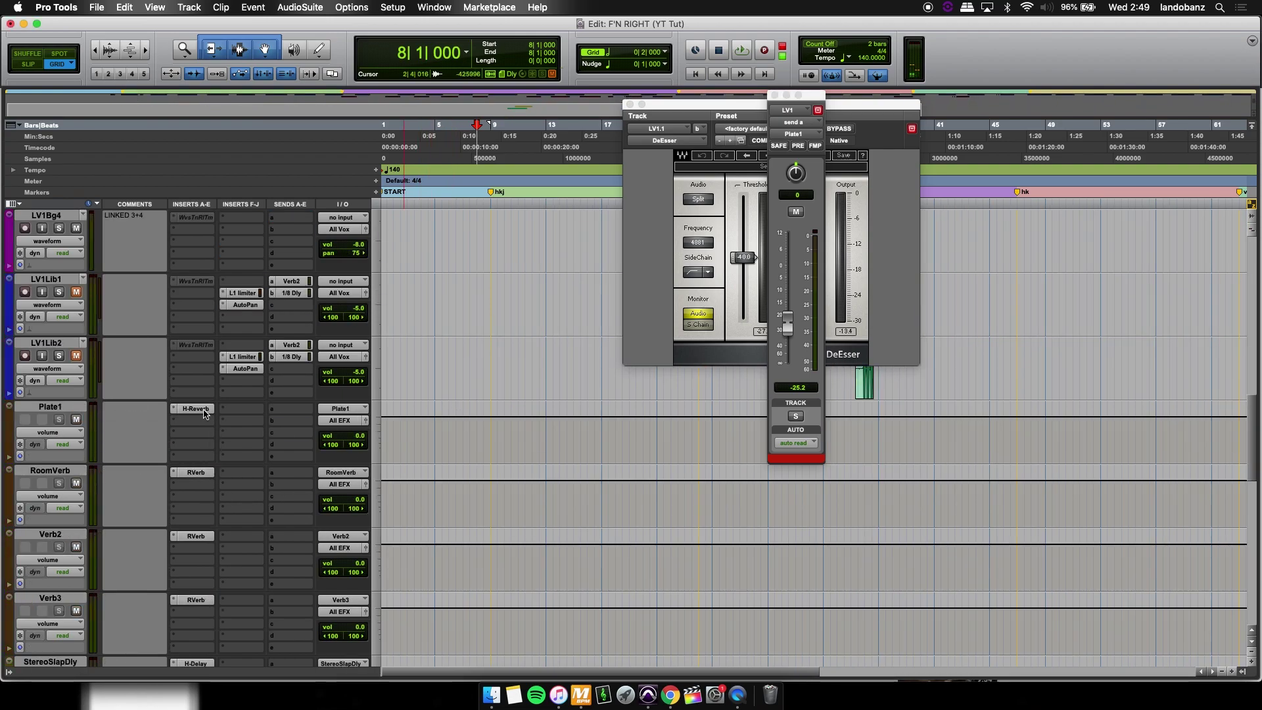
left_click(196, 408)
scroll(581, 471, "up", 9)
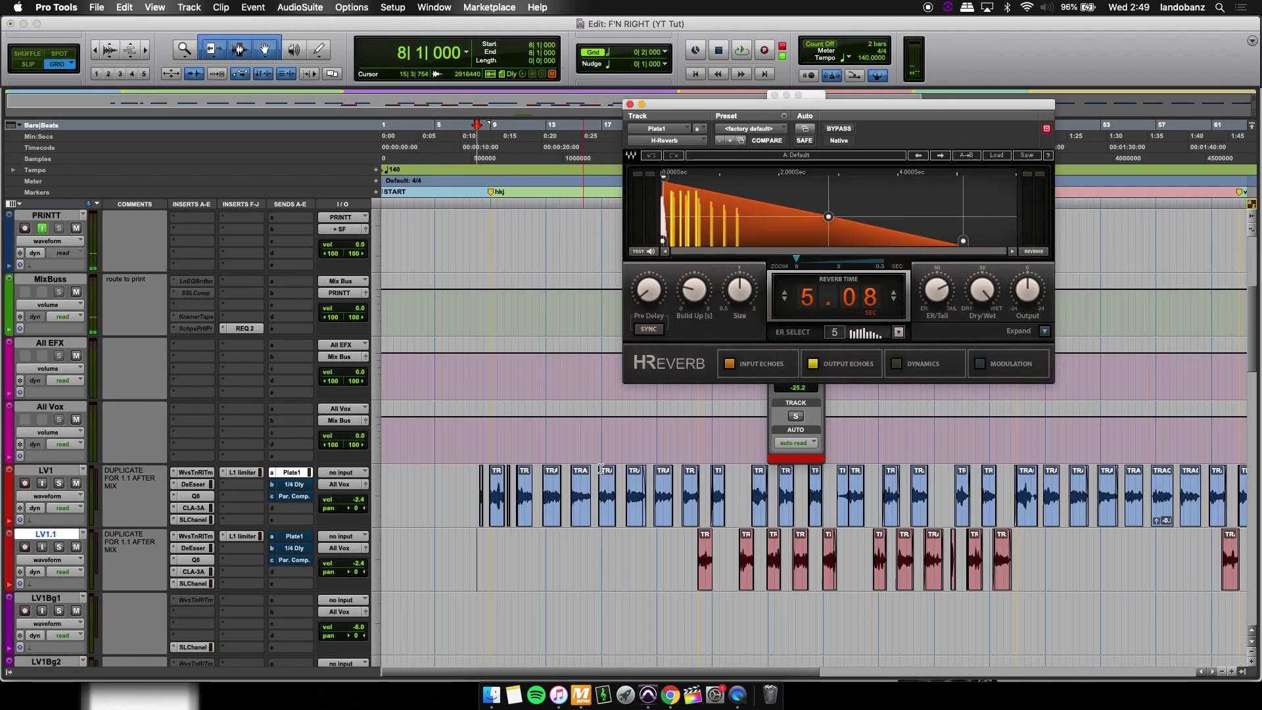
left_click(649, 330)
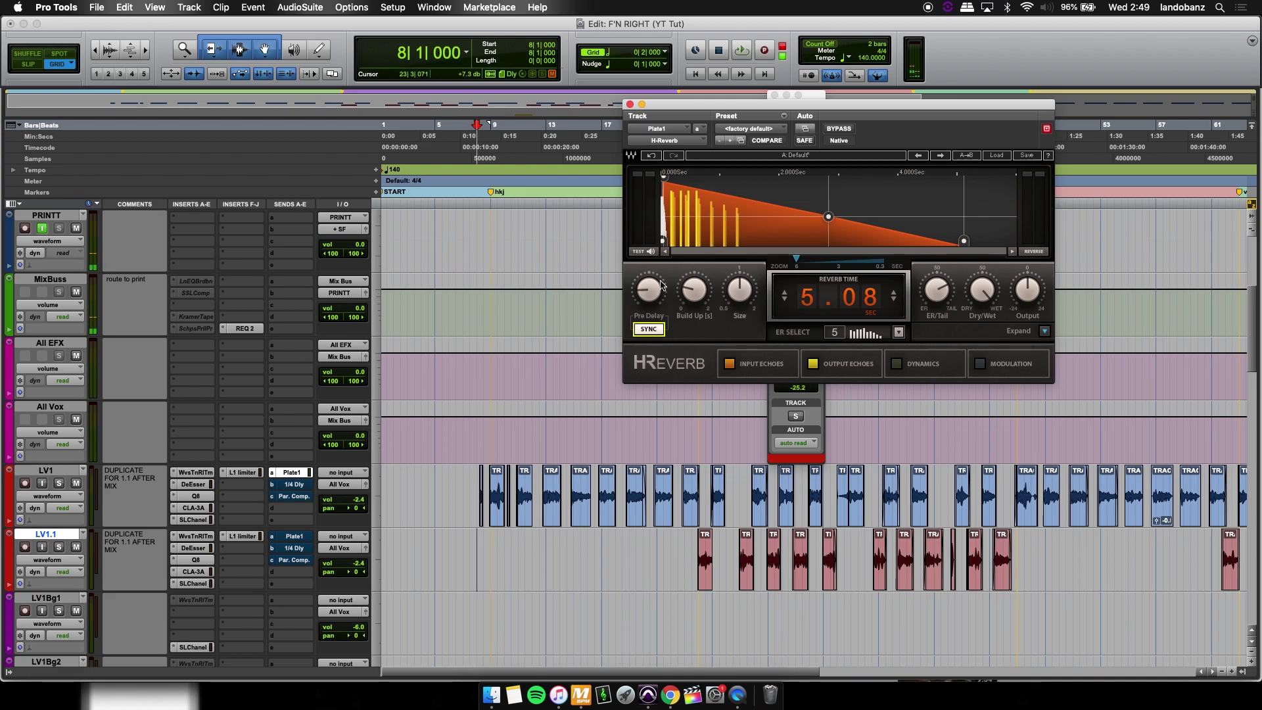
left_click_drag(661, 284, 656, 289)
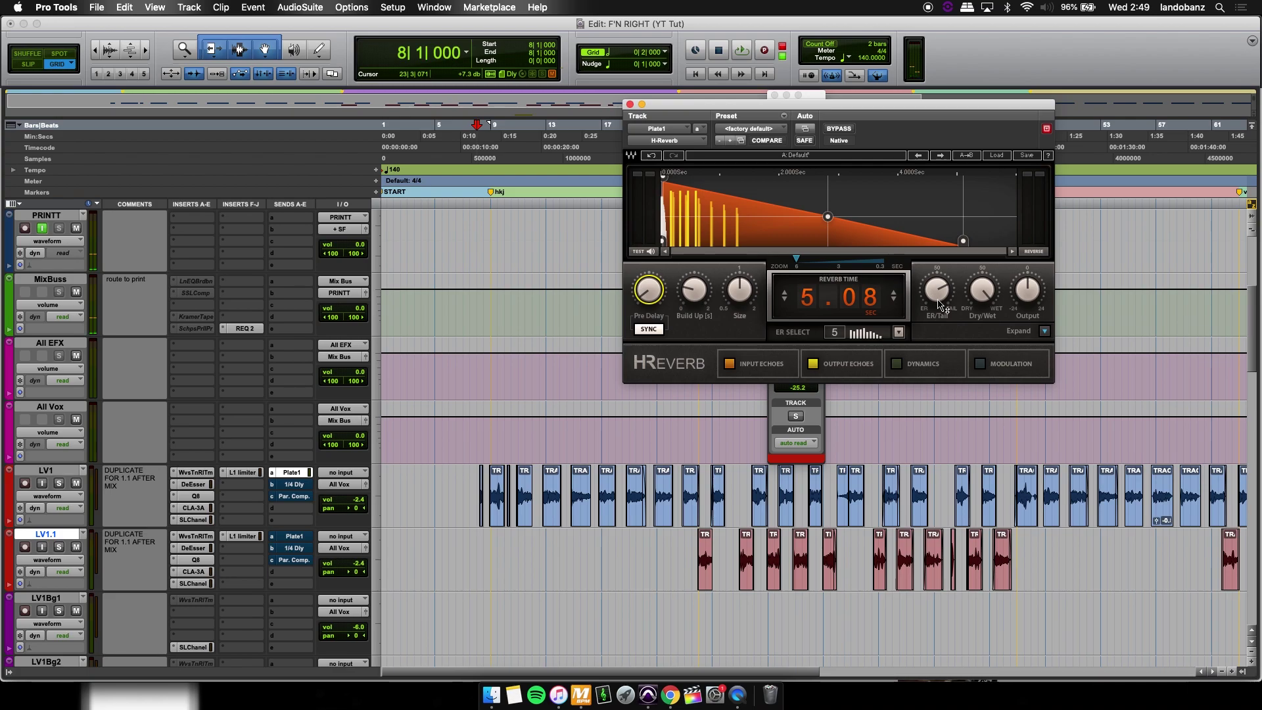
Toggle LV1's Plate1 send mute, solo LV1, and audition the reverb.
left_click(787, 402)
left_click(796, 212)
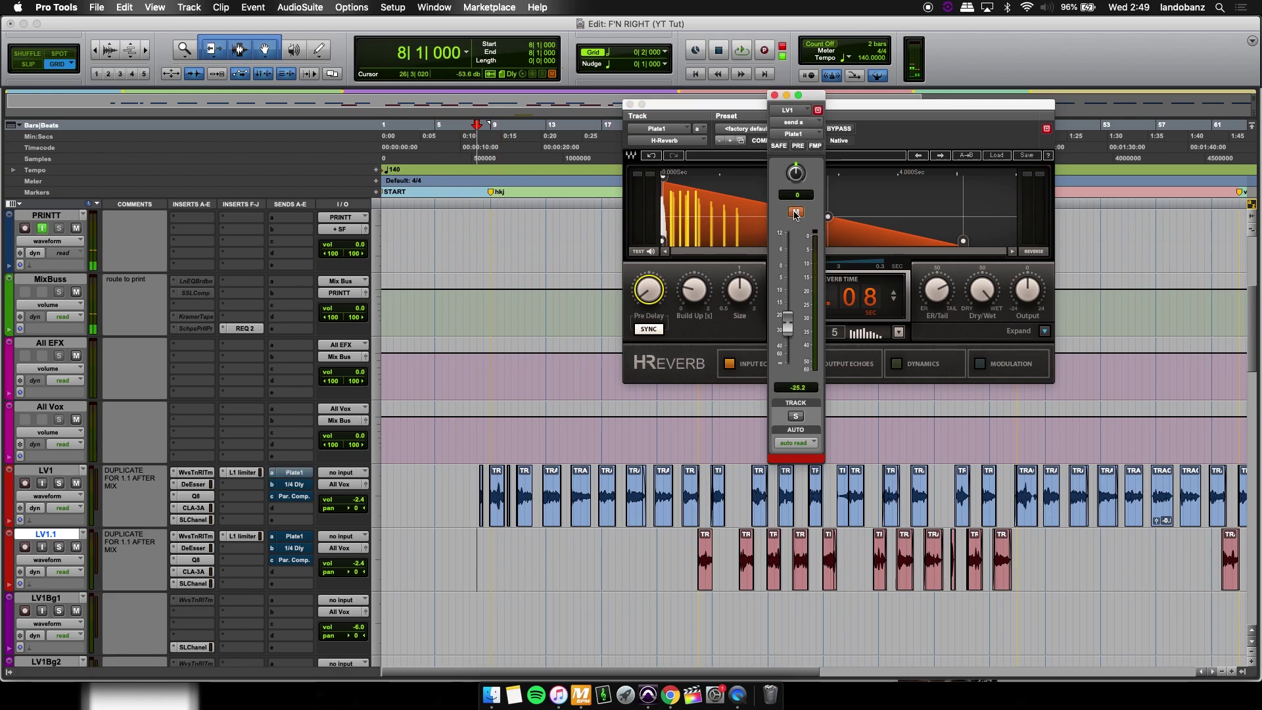
left_click(795, 211)
key("space")
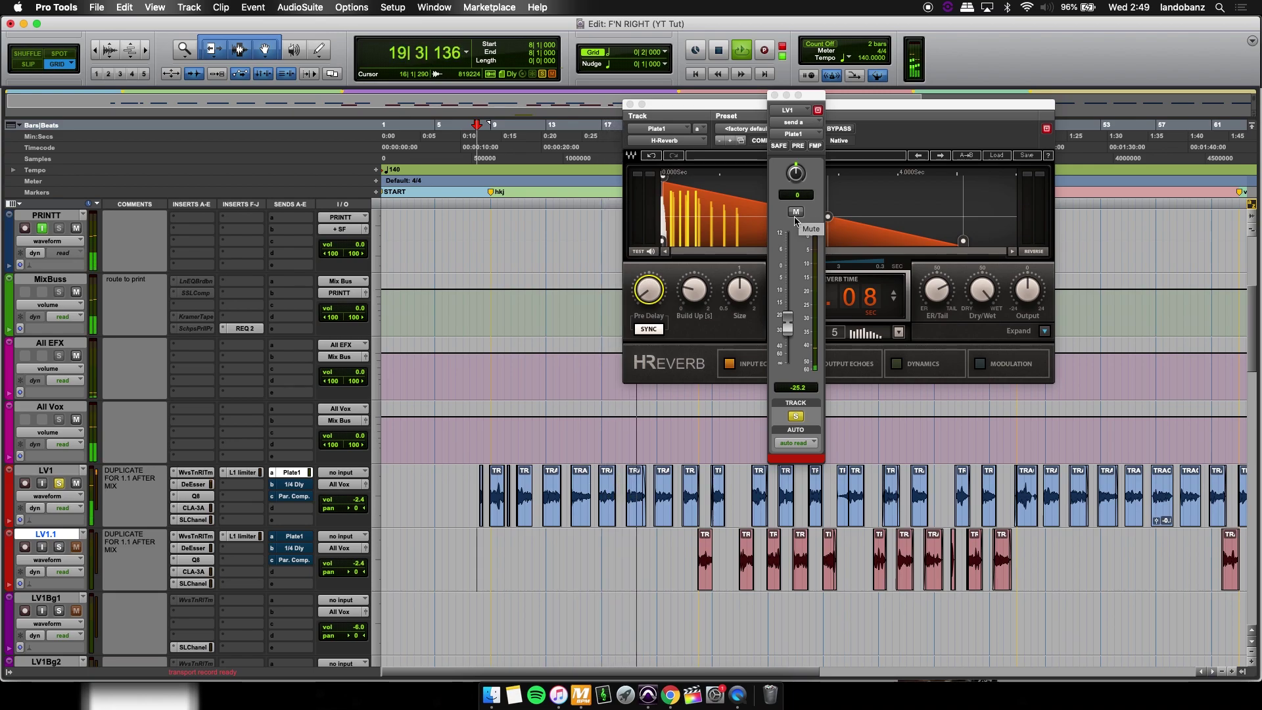
key("space")
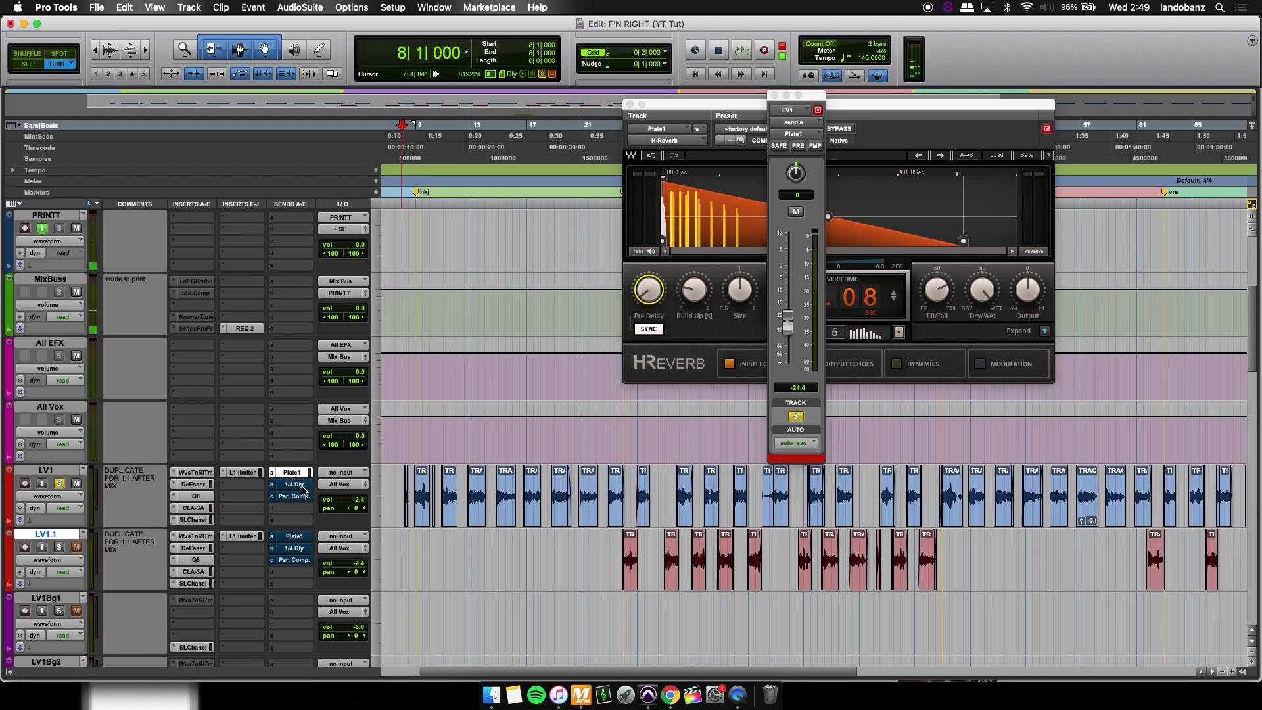
Play the vocals back once more and stop.
scroll(431, 520, "down", 3)
scroll(432, 519, "up", 2)
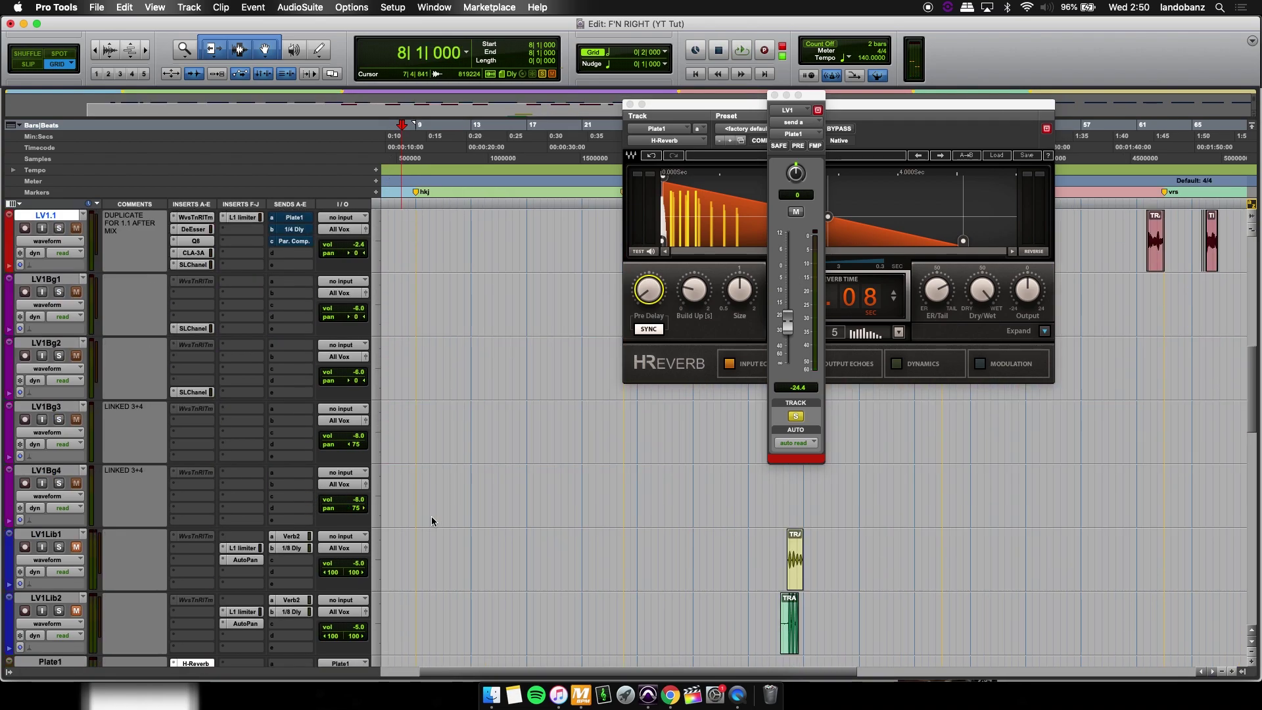
key("space")
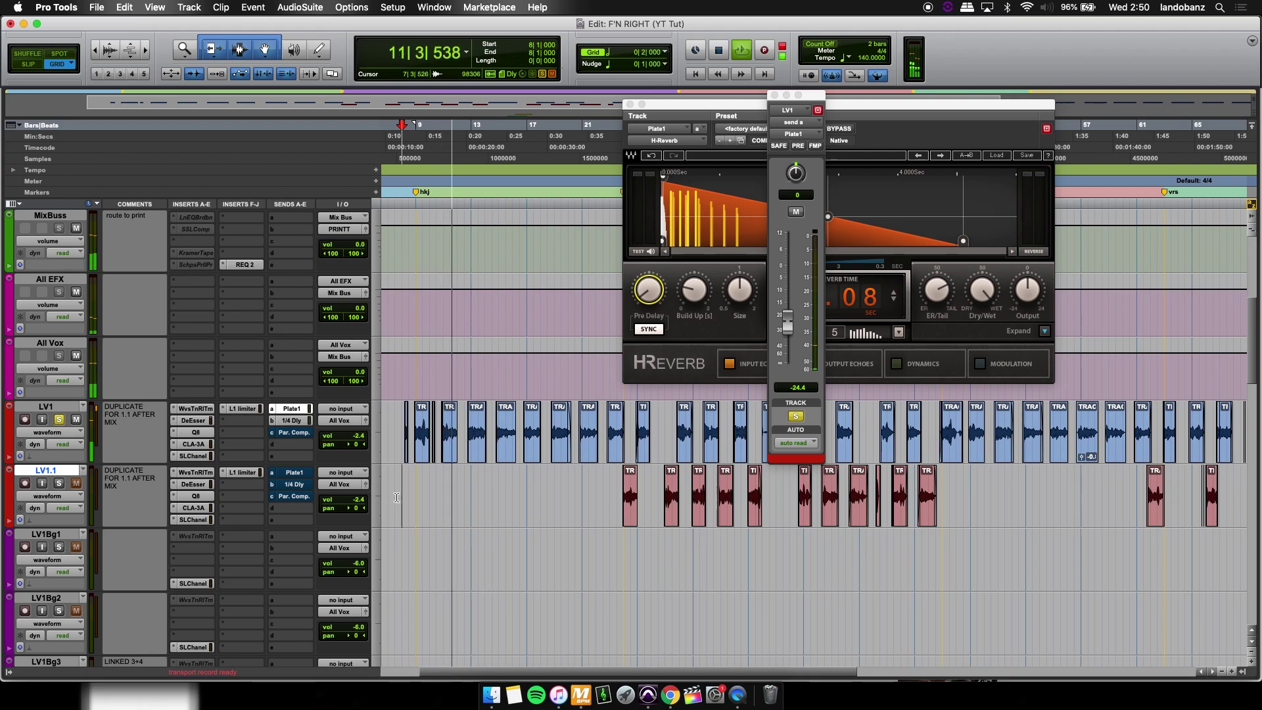
scroll(642, 457, "down", 10)
key("space")
scroll(642, 457, "up", 8)
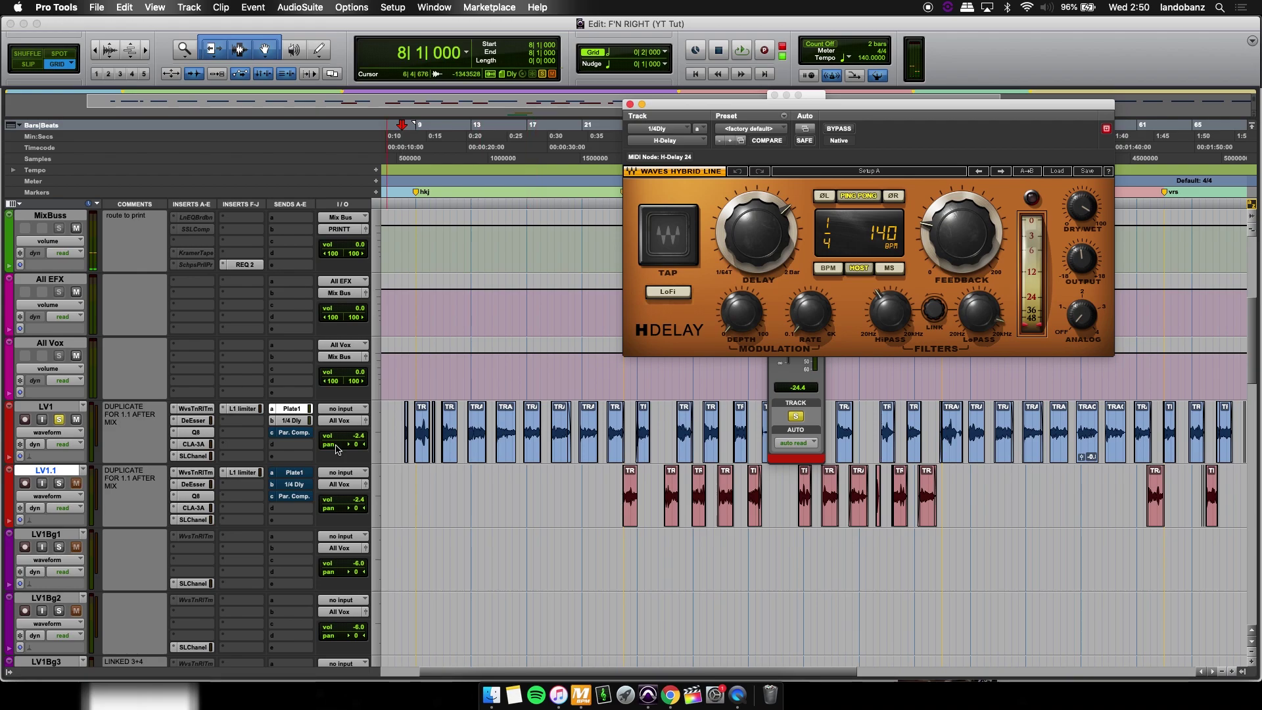
Bring up LV1's 1/4 Dly send at -21.0 dB beside H-Delay and play from LV1.1 to check it.
left_click(303, 422)
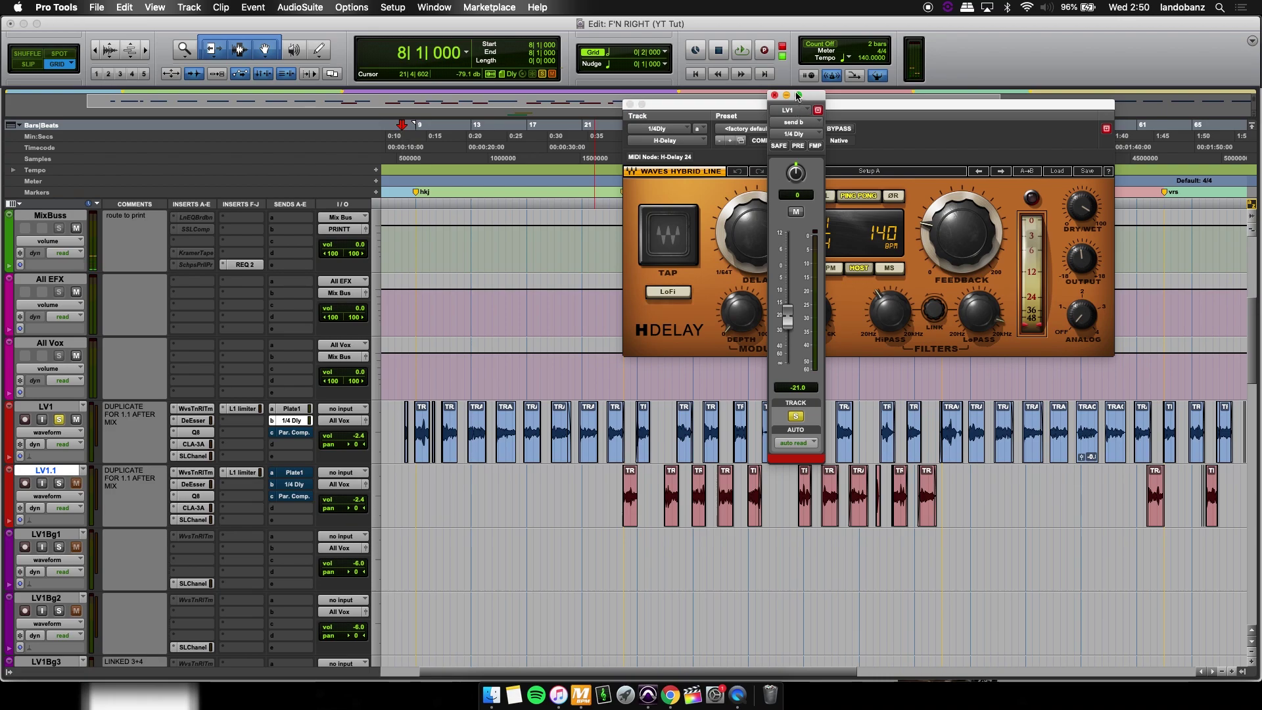
left_click_drag(798, 97, 526, 137)
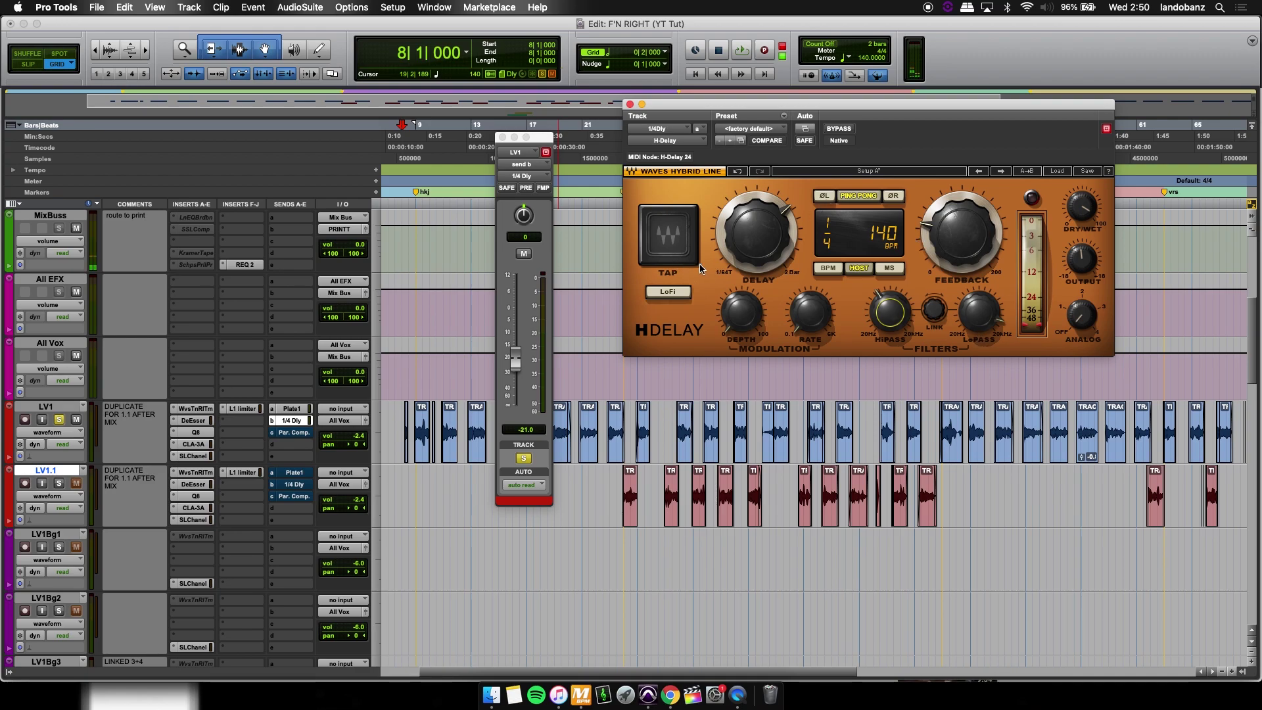
left_click(402, 474)
key("space")
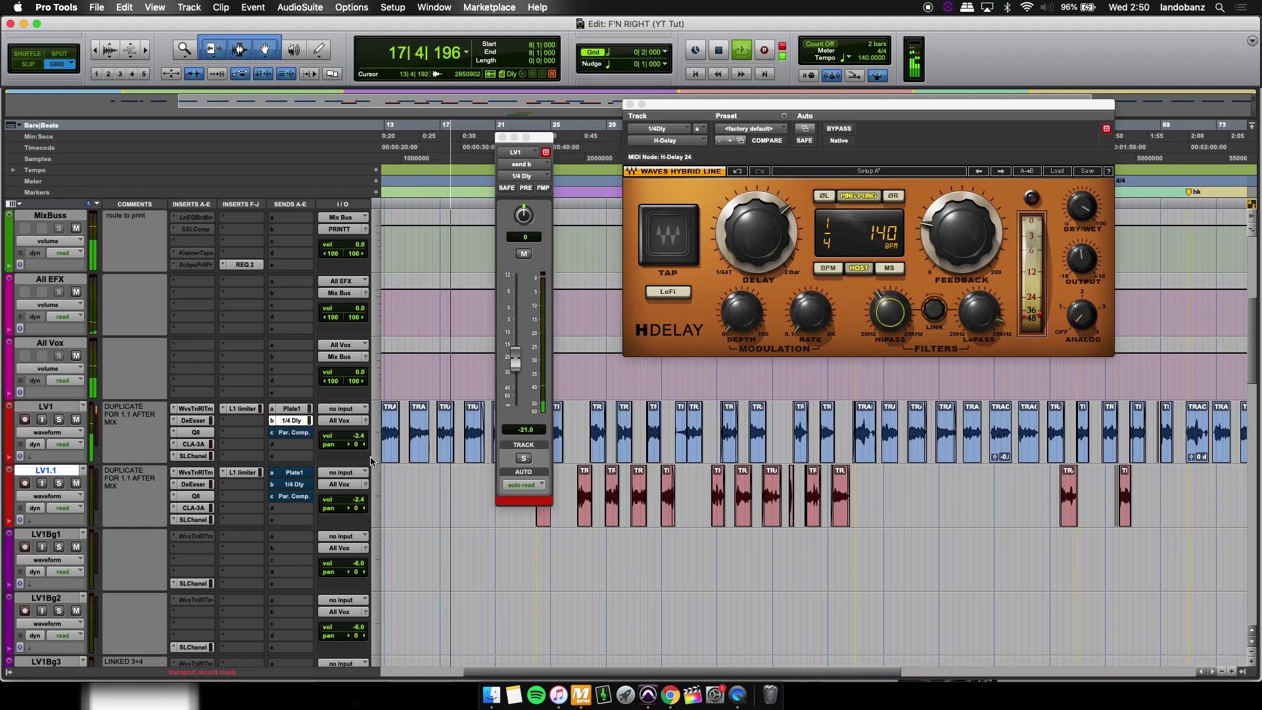
key("space")
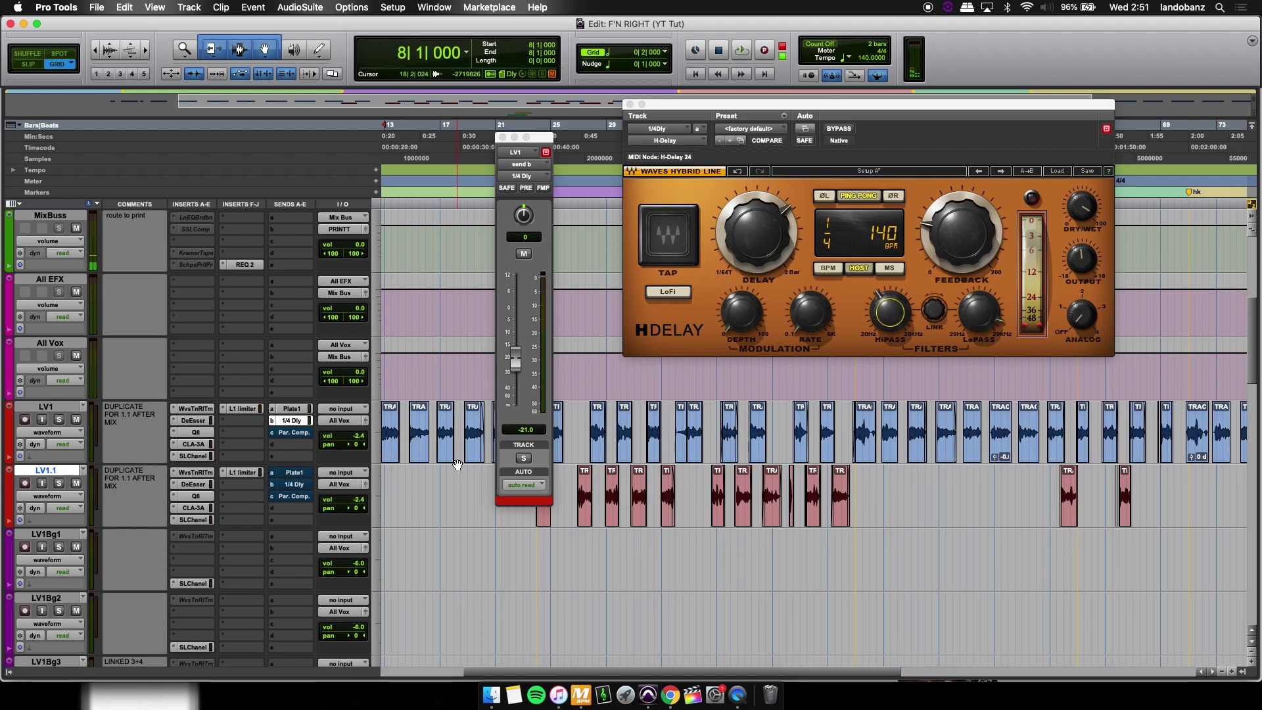
Close the 1/4 Dly send window and open LV1's Par. Comp. send at -27.5 dB.
left_click(503, 136)
left_click_drag(283, 437, 297, 439)
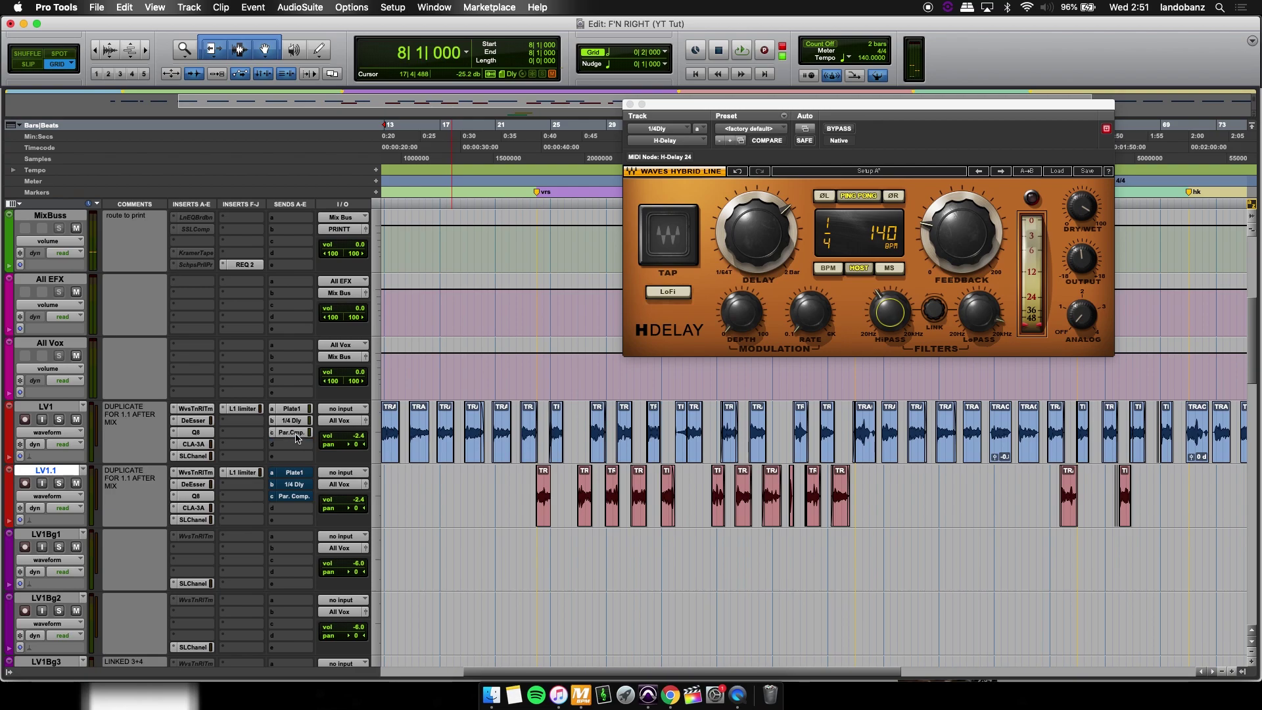
left_click(297, 439)
scroll(282, 503, "down", 9)
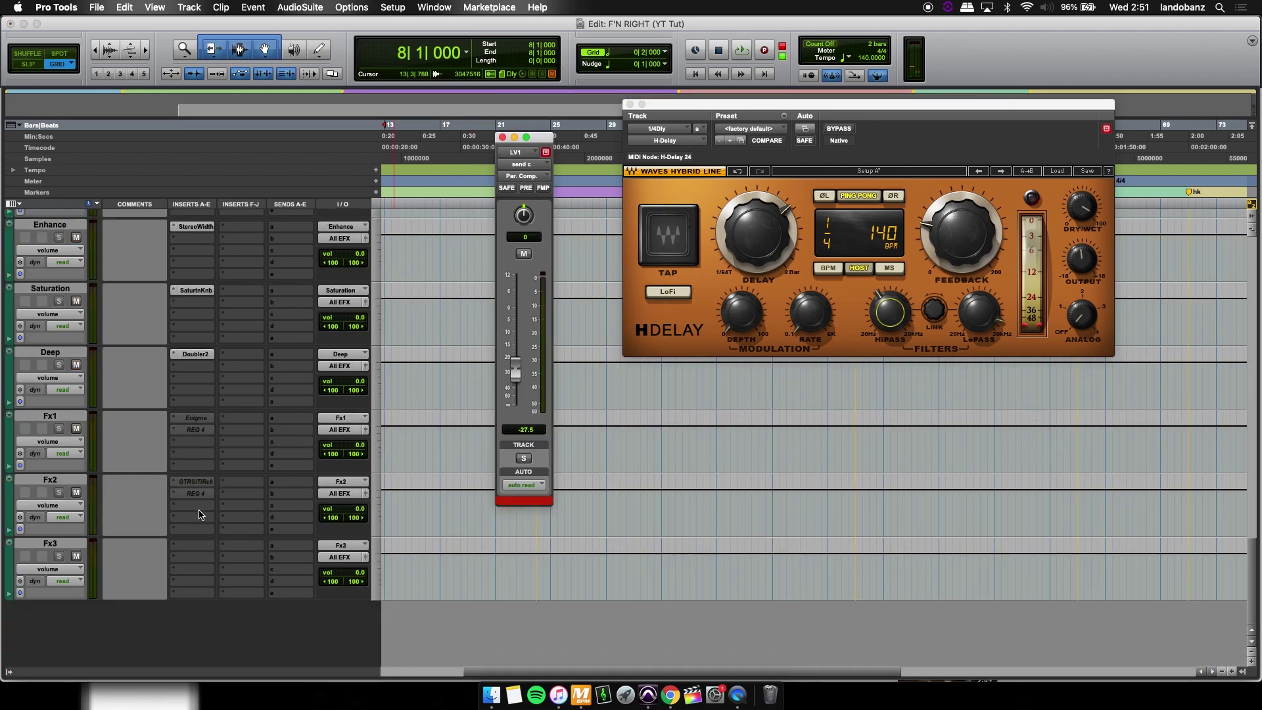
scroll(193, 322, "up", 2)
Inspect the DPR-402 compressor and PuigTec EQ on Par. Comp., then close both windows.
left_click(192, 344)
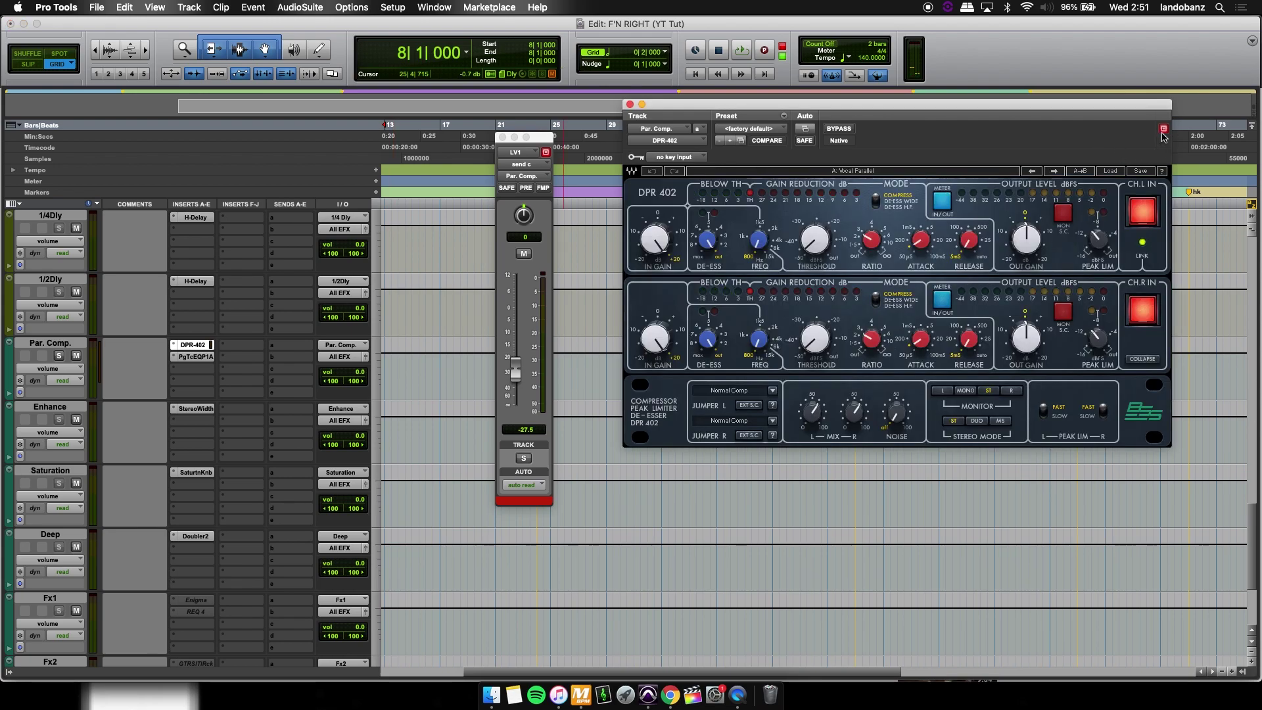
left_click(194, 357)
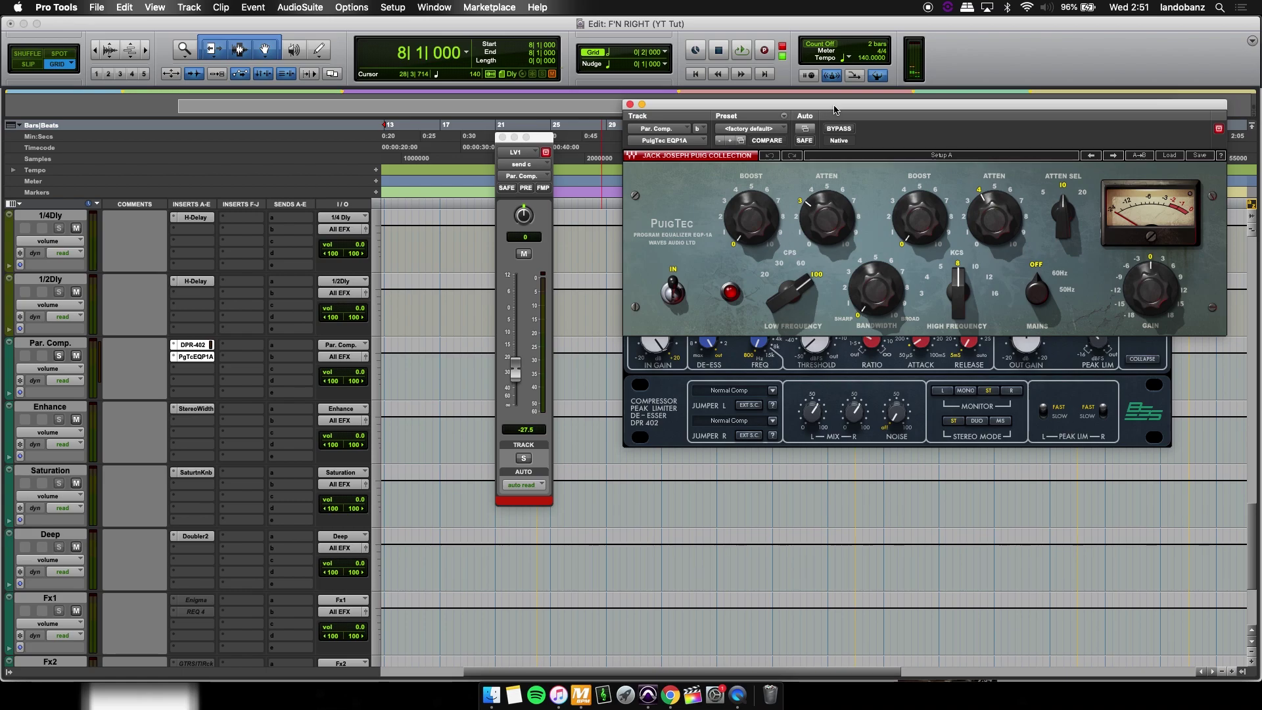
left_click_drag(818, 124, 786, 452)
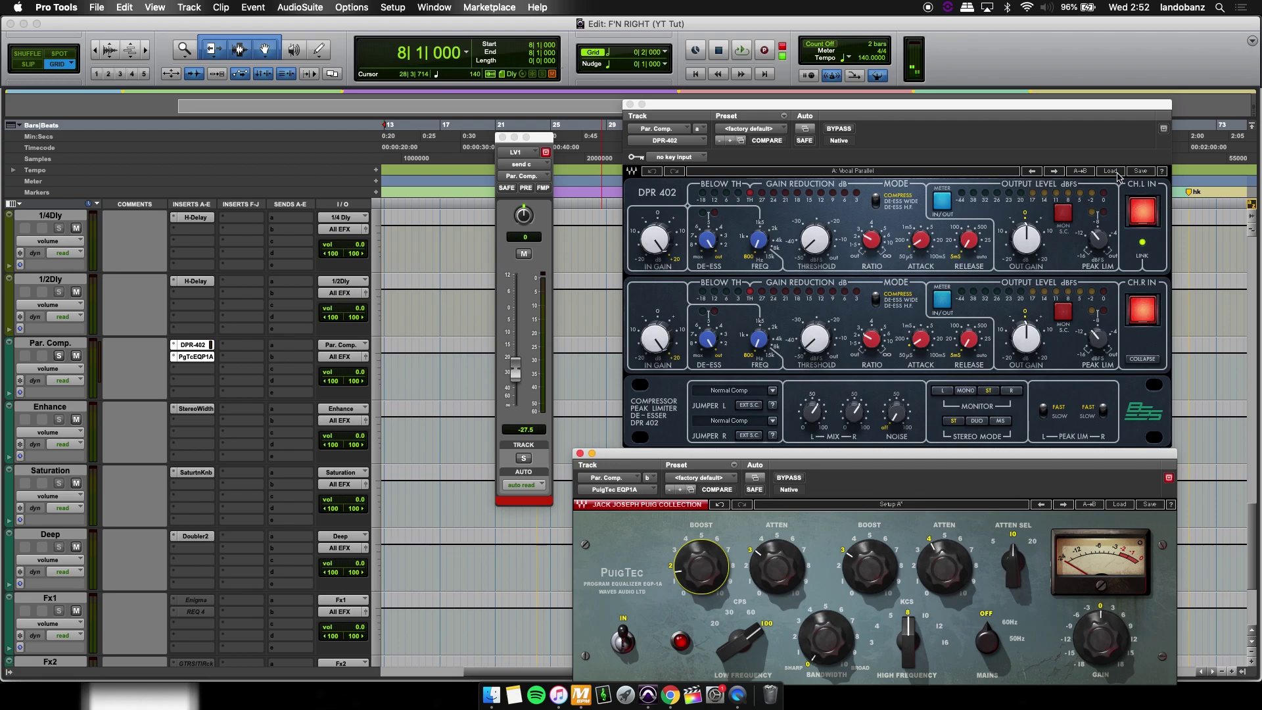
left_click(627, 104)
left_click(579, 453)
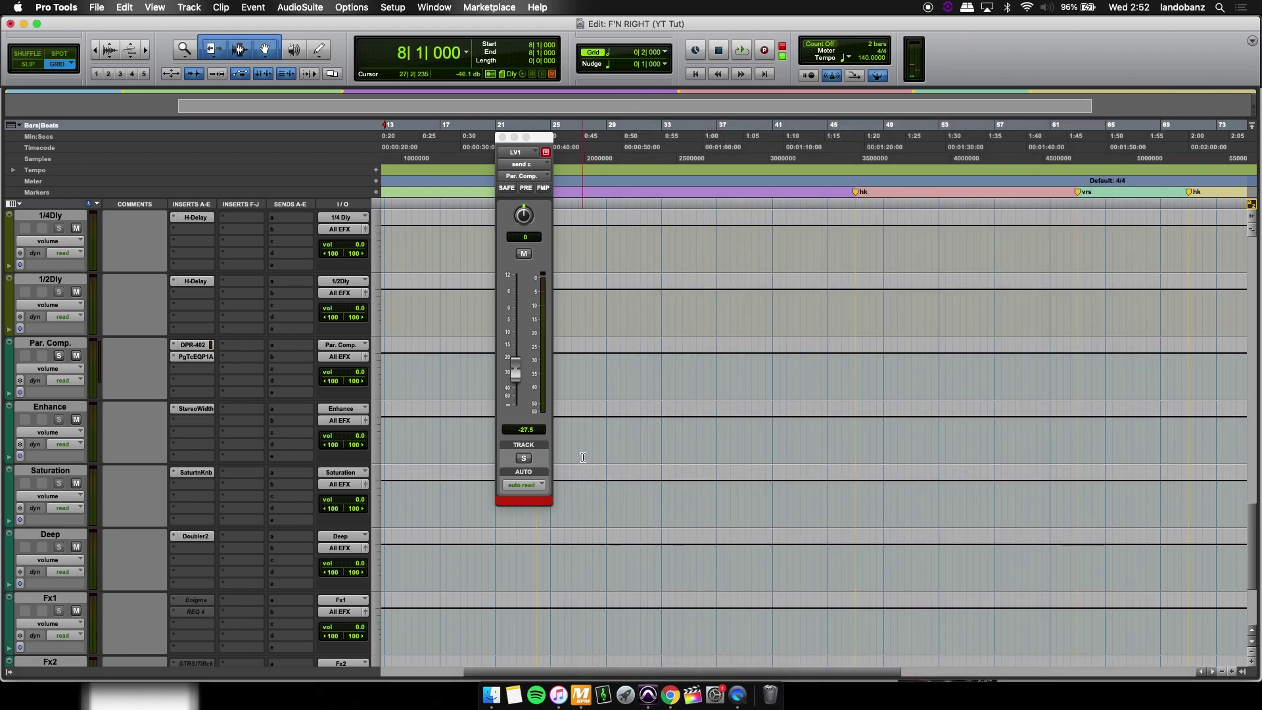
scroll(582, 456, "up", 10)
scroll(583, 456, "up", 4)
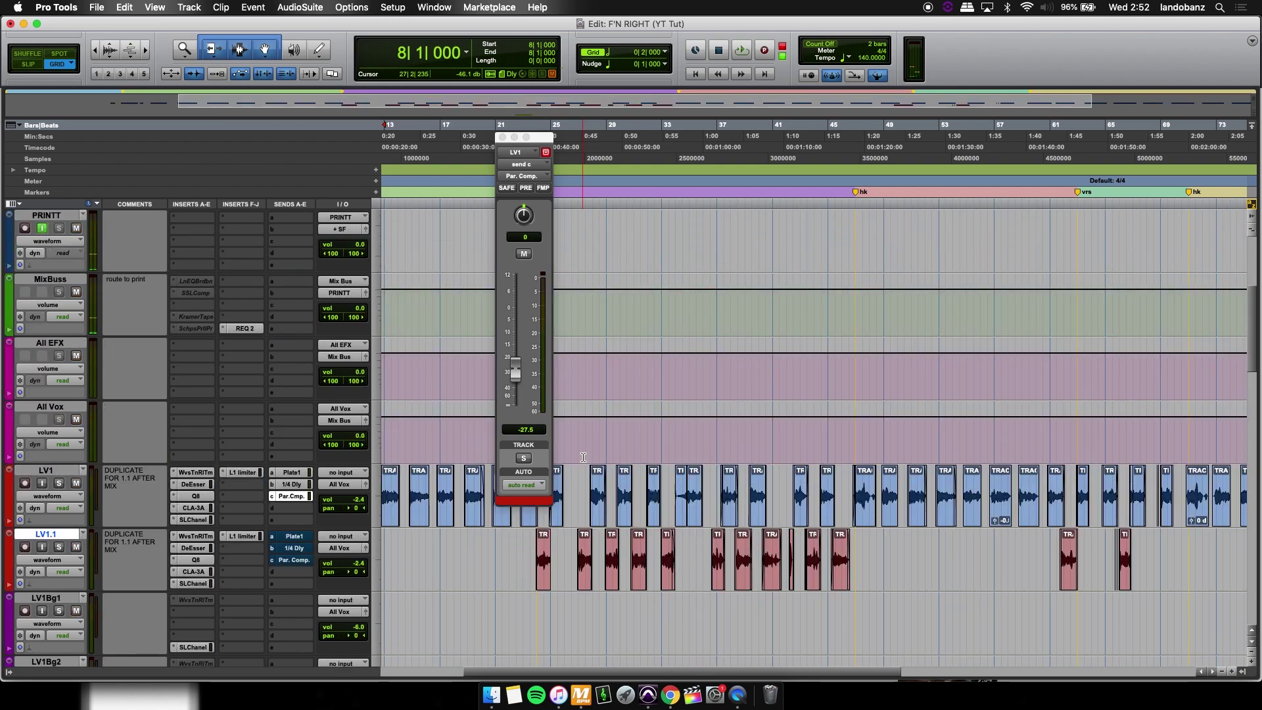
Show LV1.1's Plate1 send level (-25.2 dB) and play the song from bar 20.
scroll(572, 500, "left", 5)
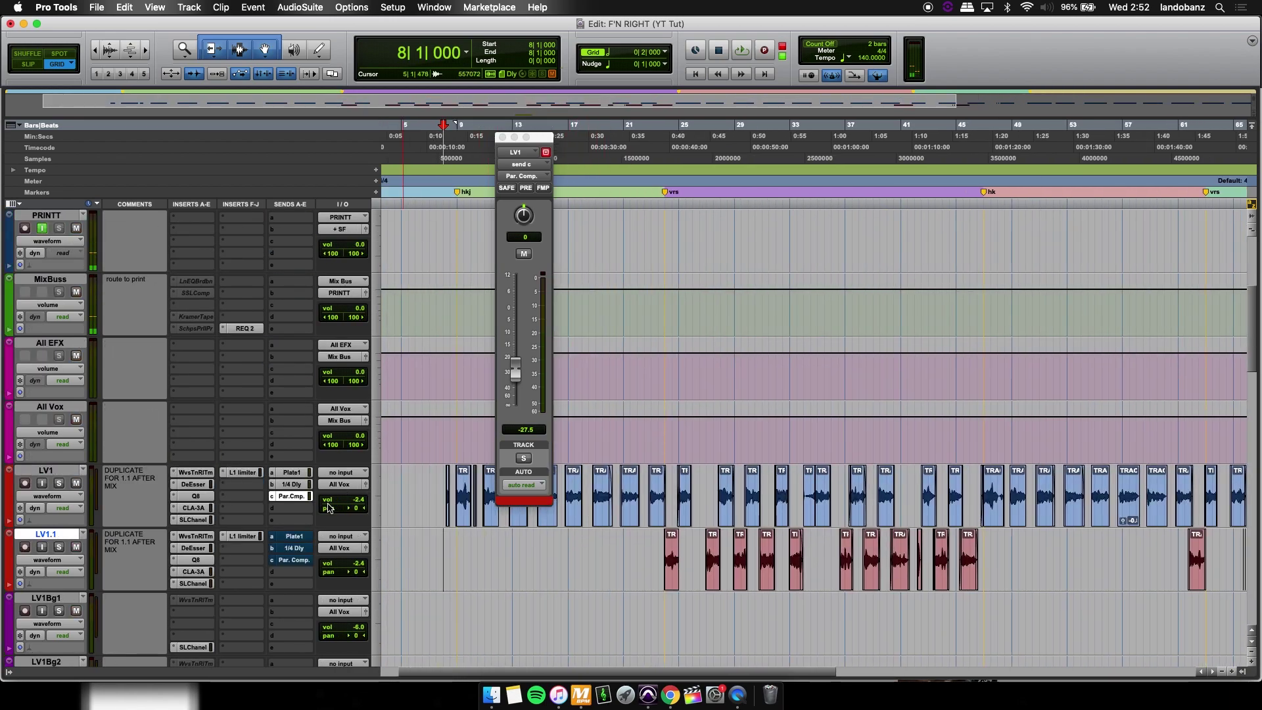
left_click(297, 537)
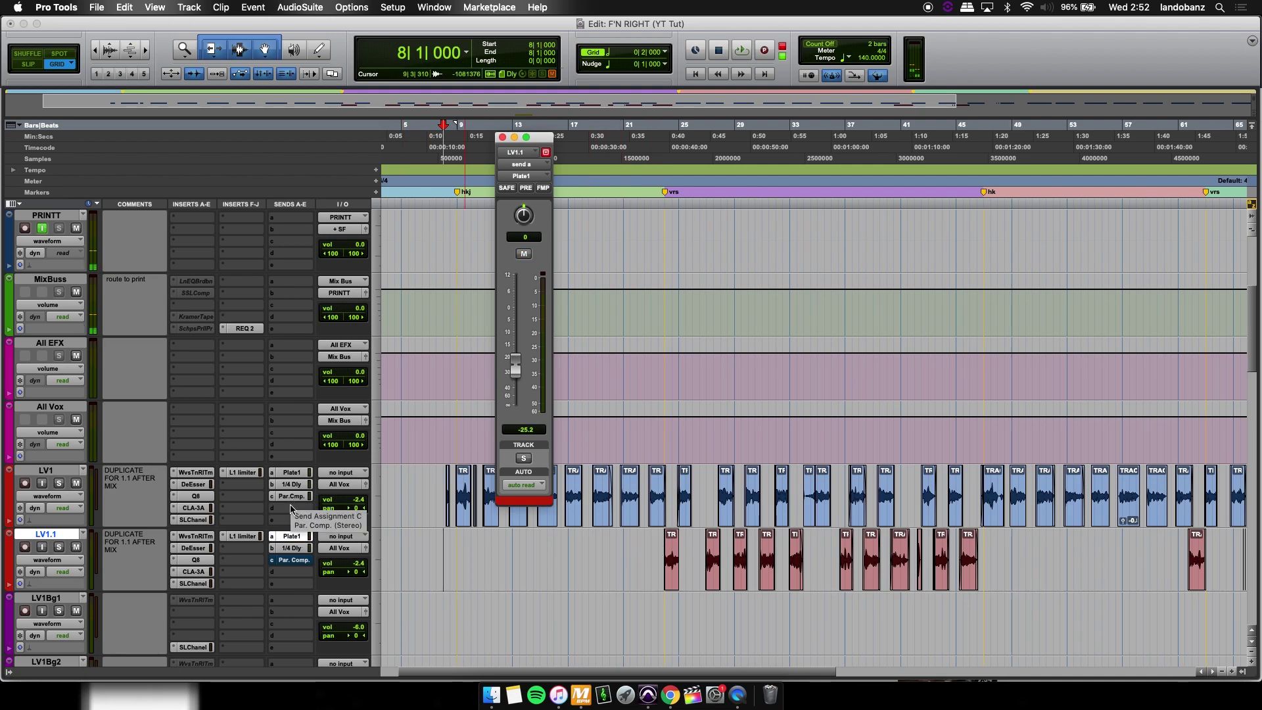
left_click(617, 542)
key("space")
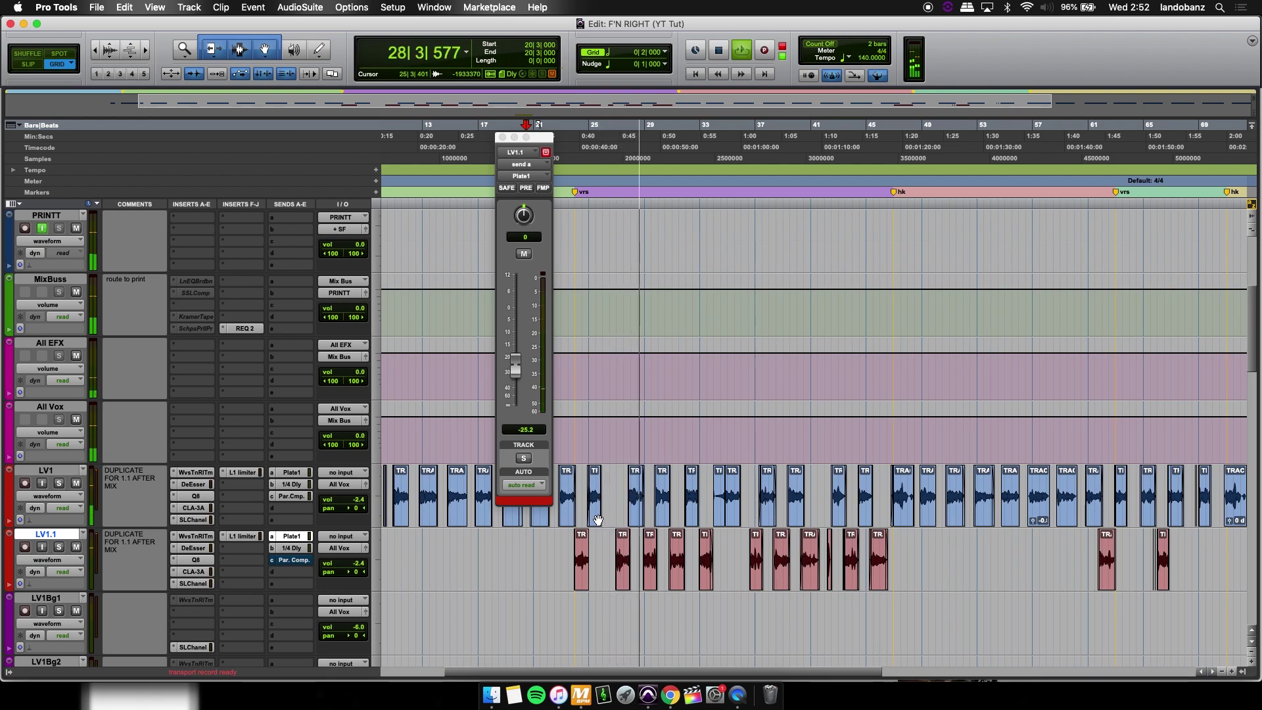
key("space")
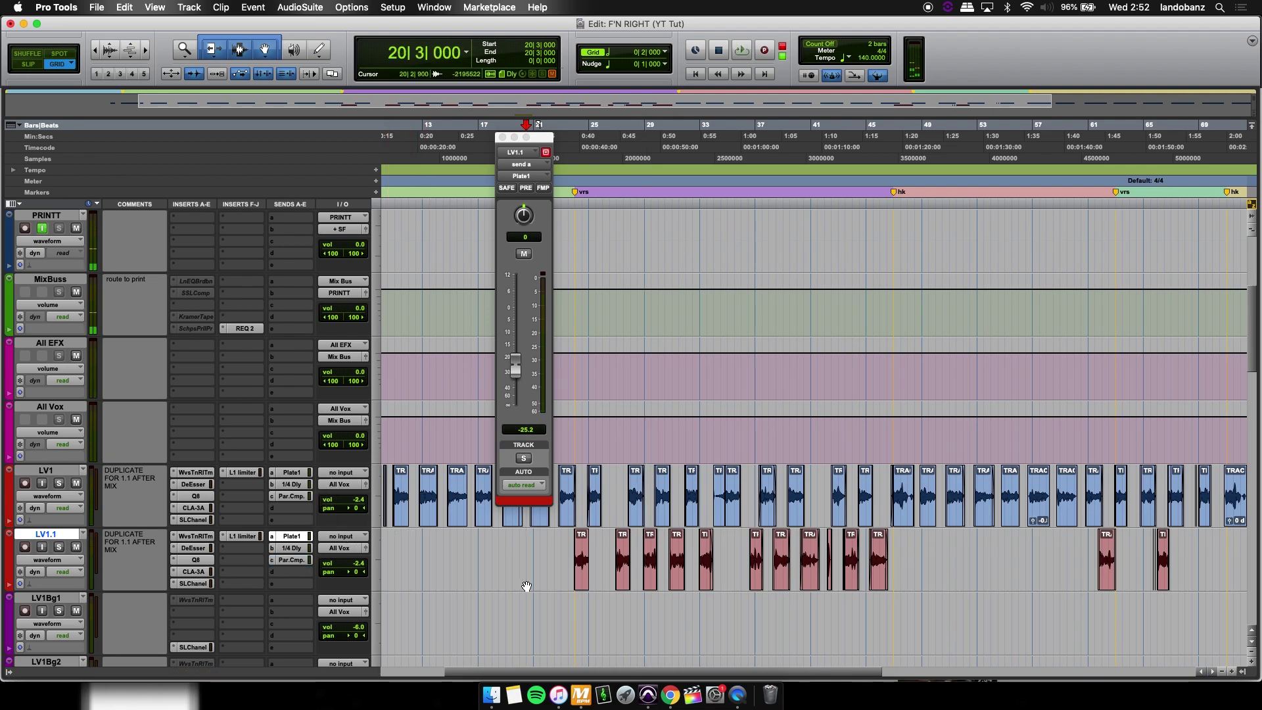
scroll(527, 587, "left", 3)
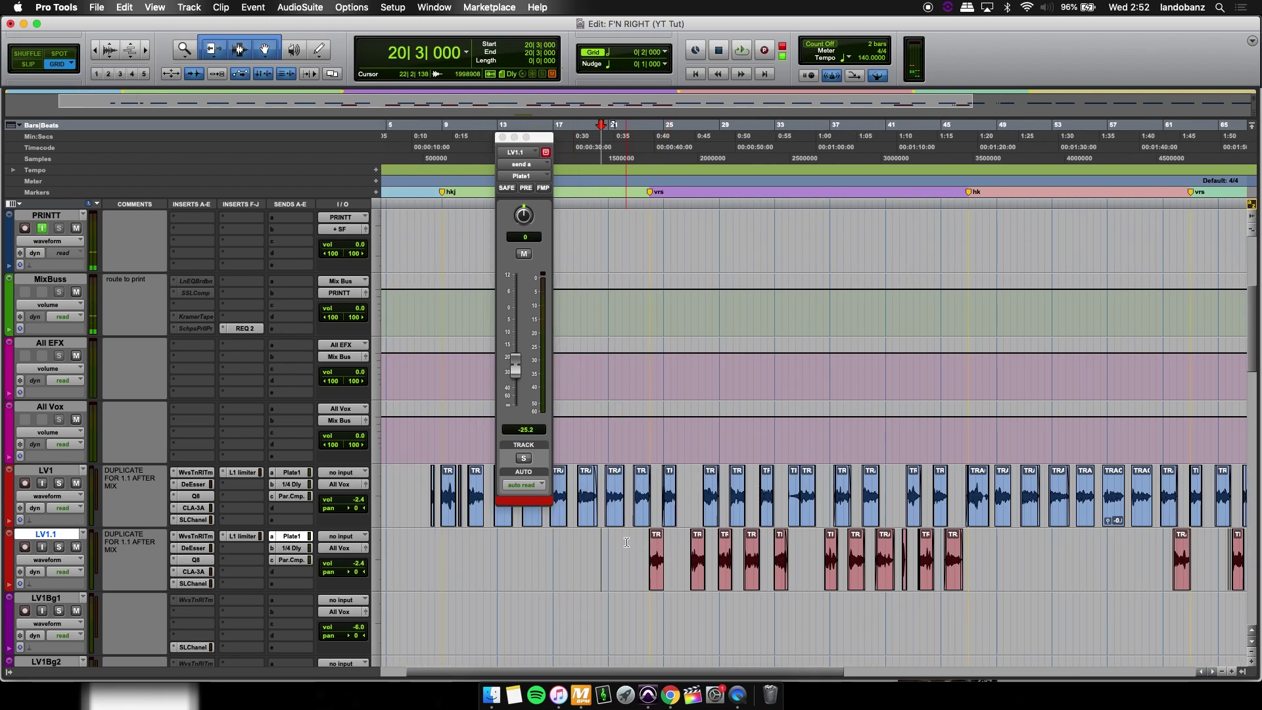
key("space")
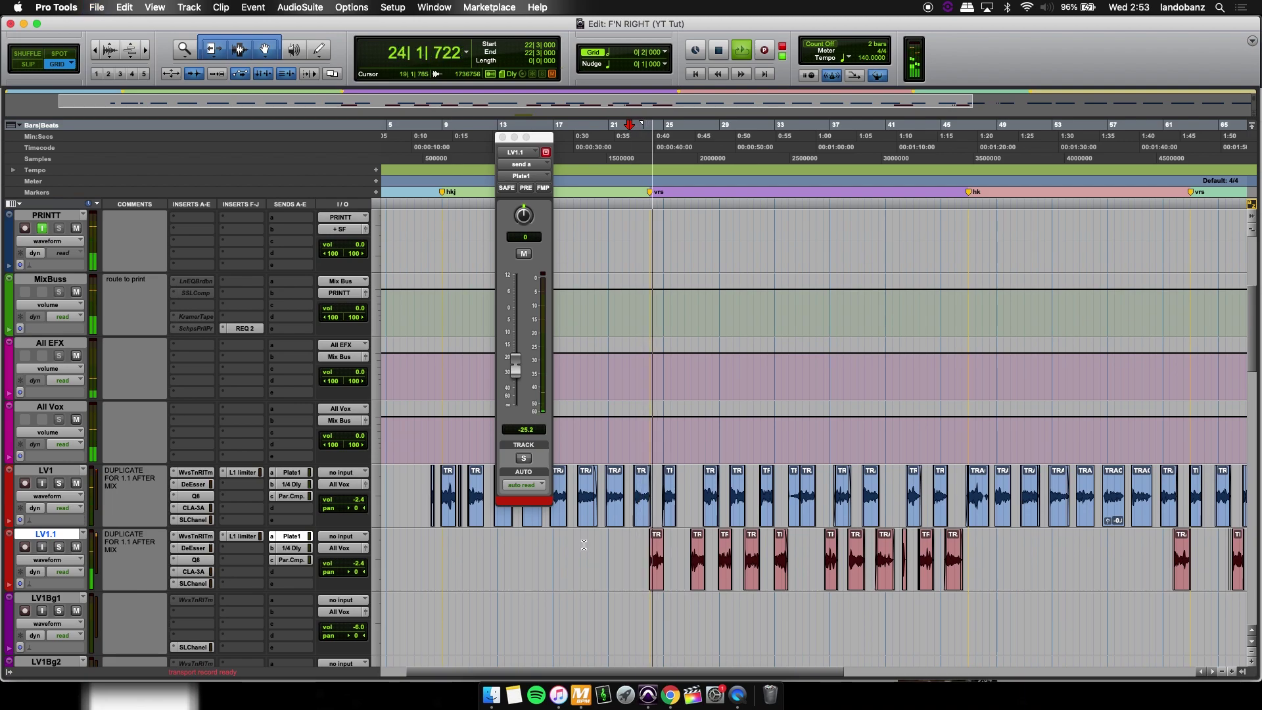
scroll(591, 546, "right", 3)
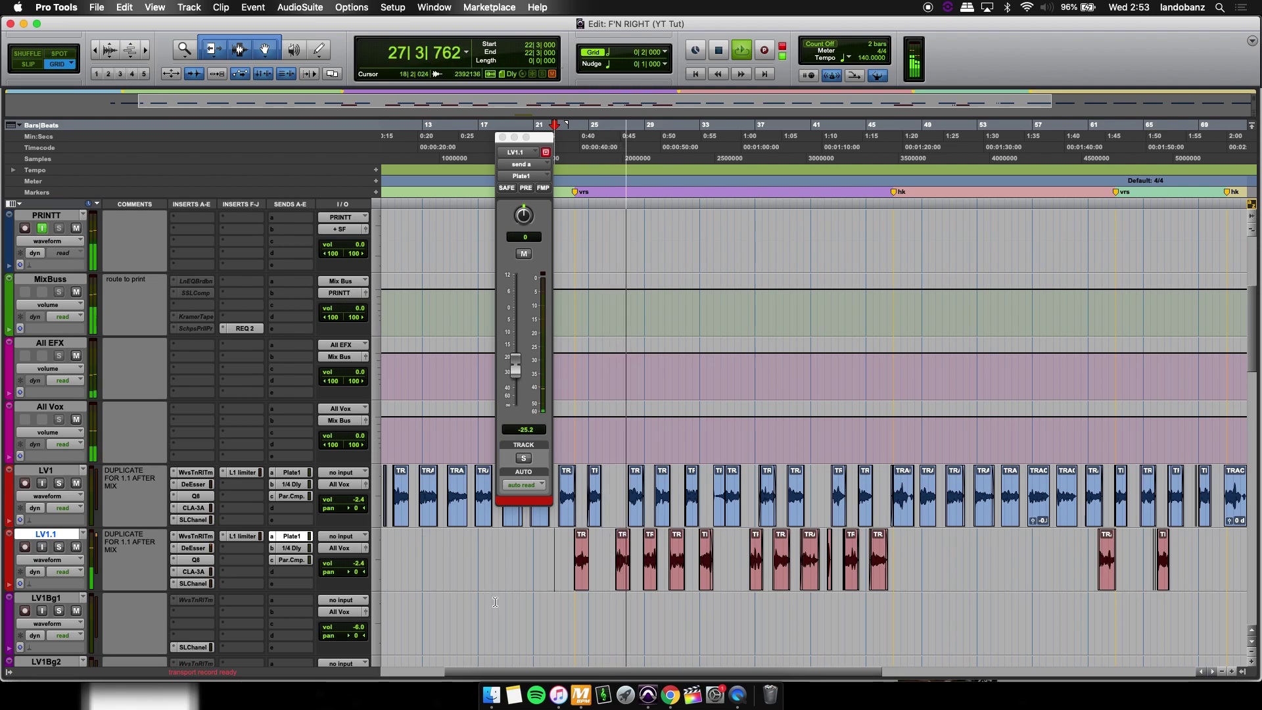
Zoom in on the vocal clips and select bars 23–47 on the LV1Bg1 track.
key("r")
key("r")
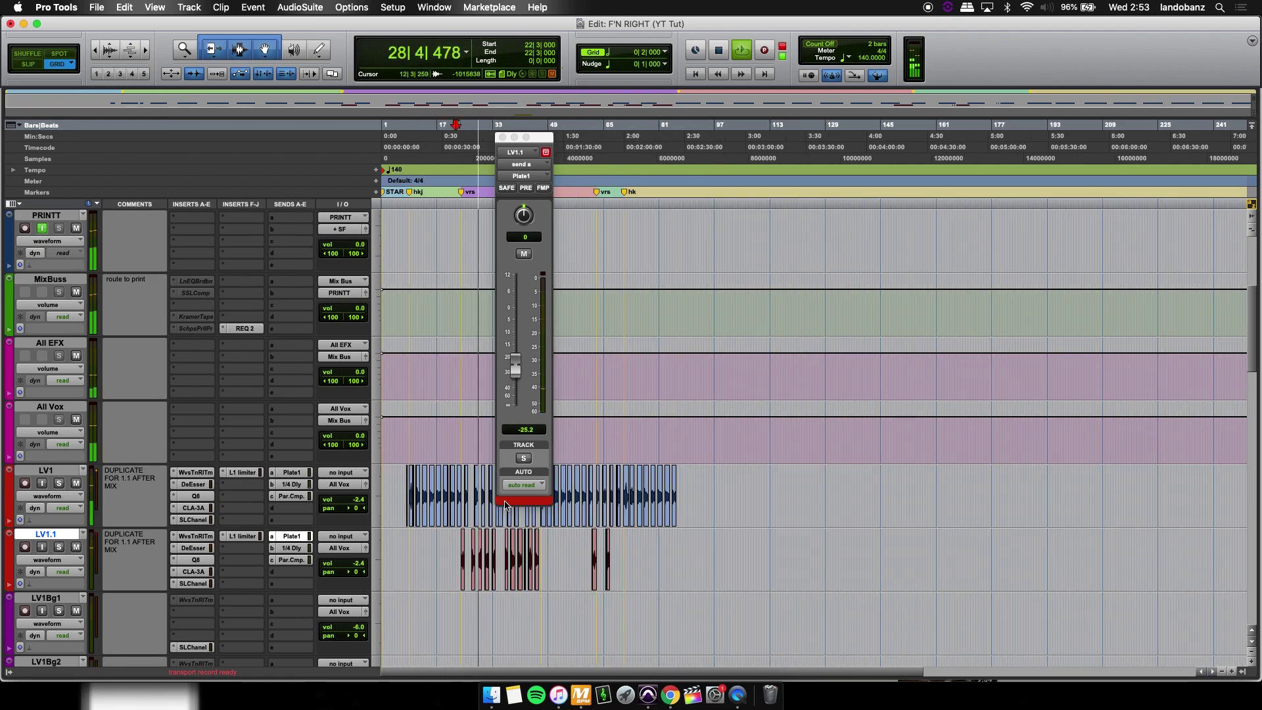
key("super+s")
key("t")
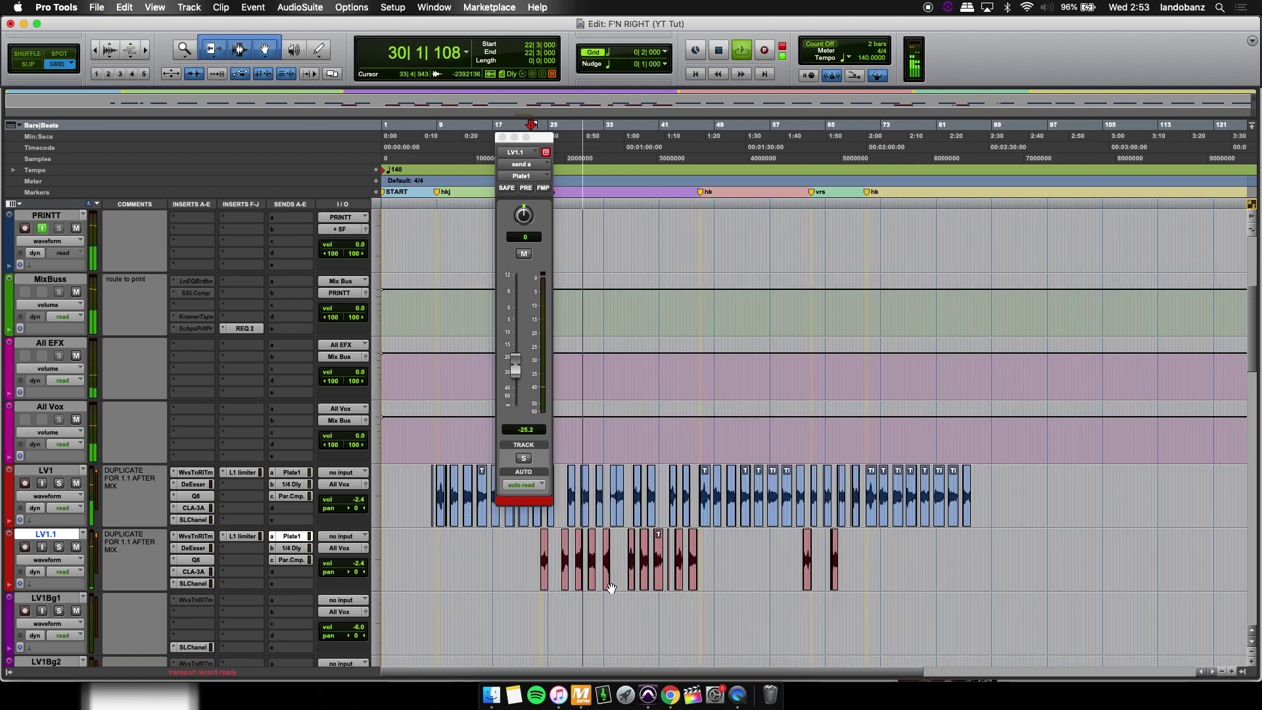
scroll(608, 586, "up", 3)
scroll(611, 588, "down", 3)
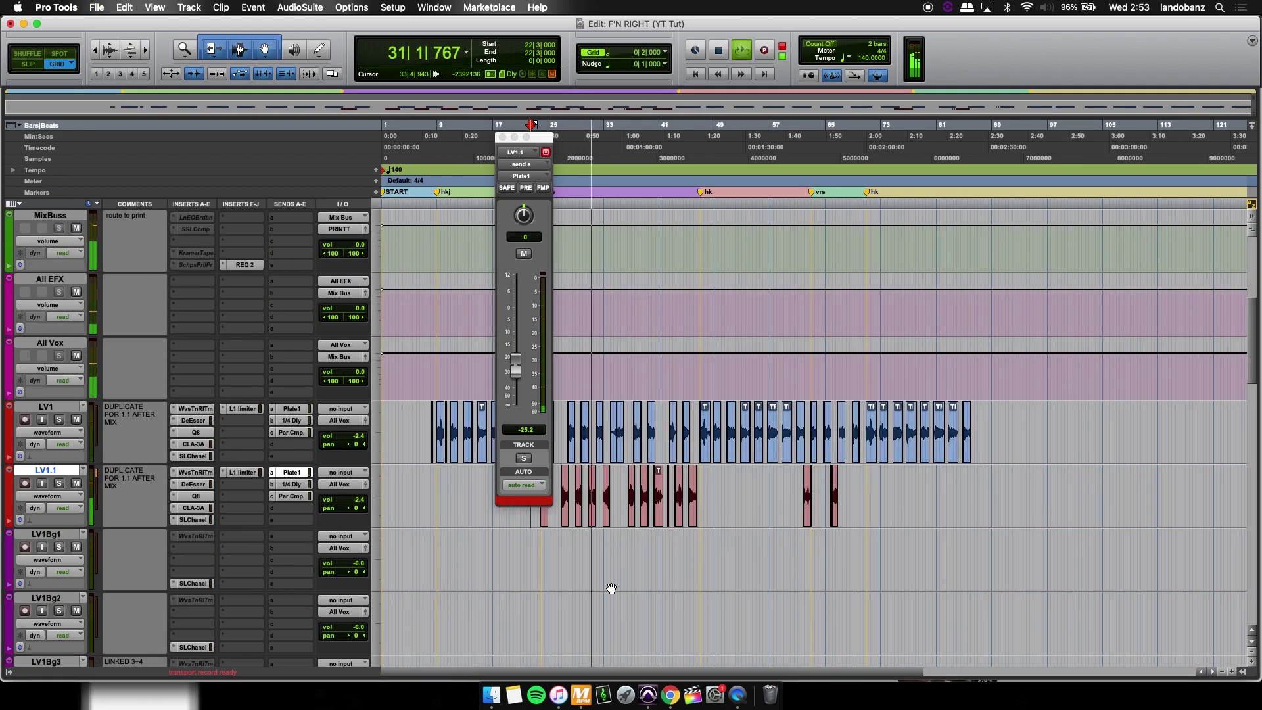
key("t")
key("t")
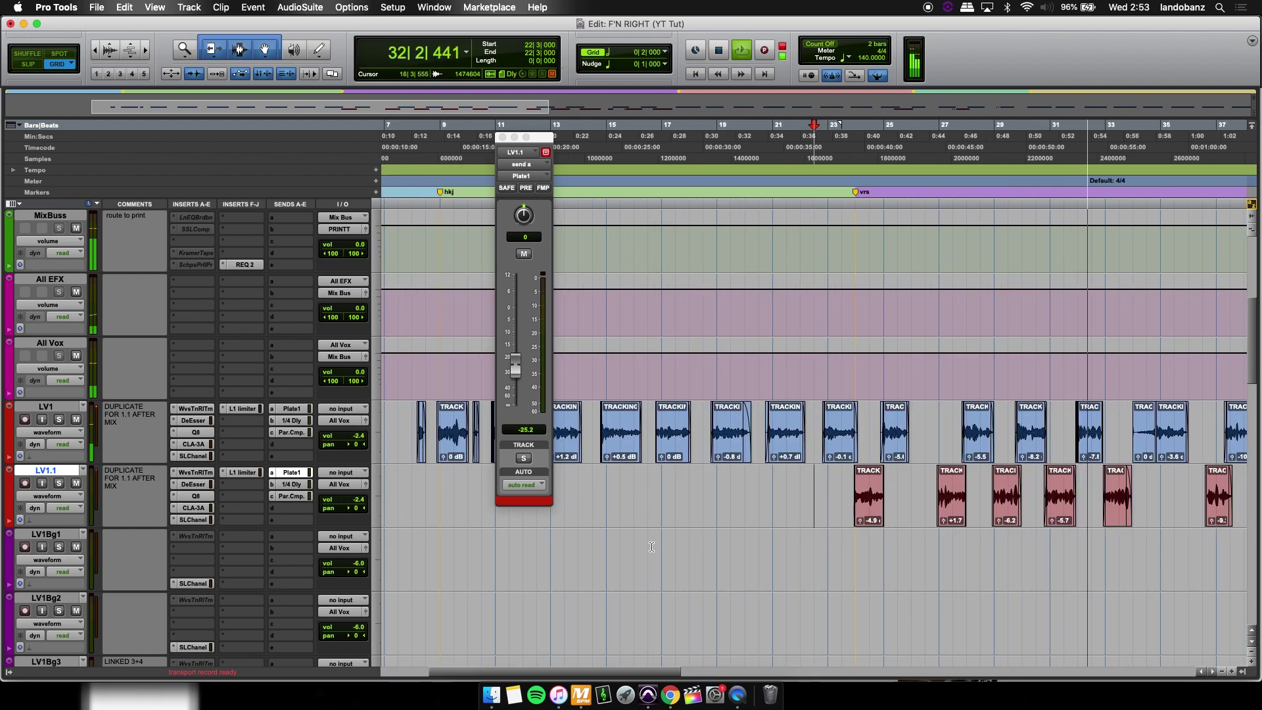
scroll(683, 535, "down", 2)
scroll(792, 521, "right", 6)
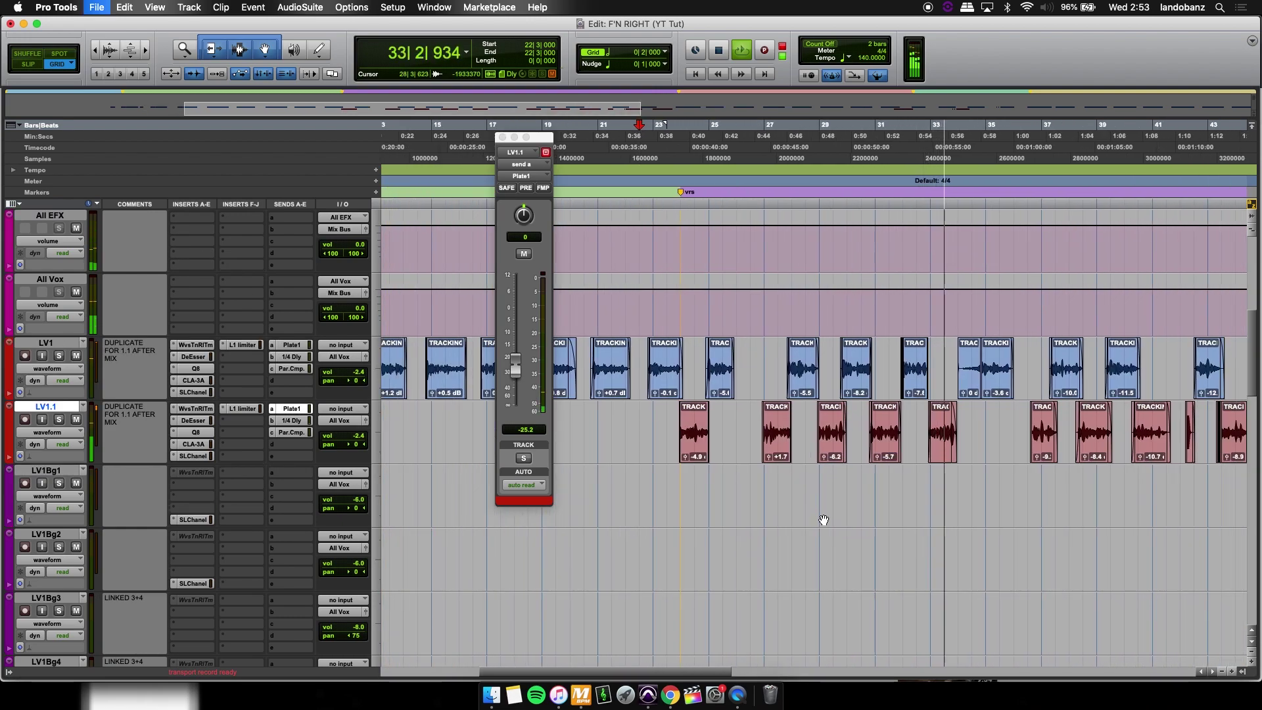
scroll(876, 512, "right", 2)
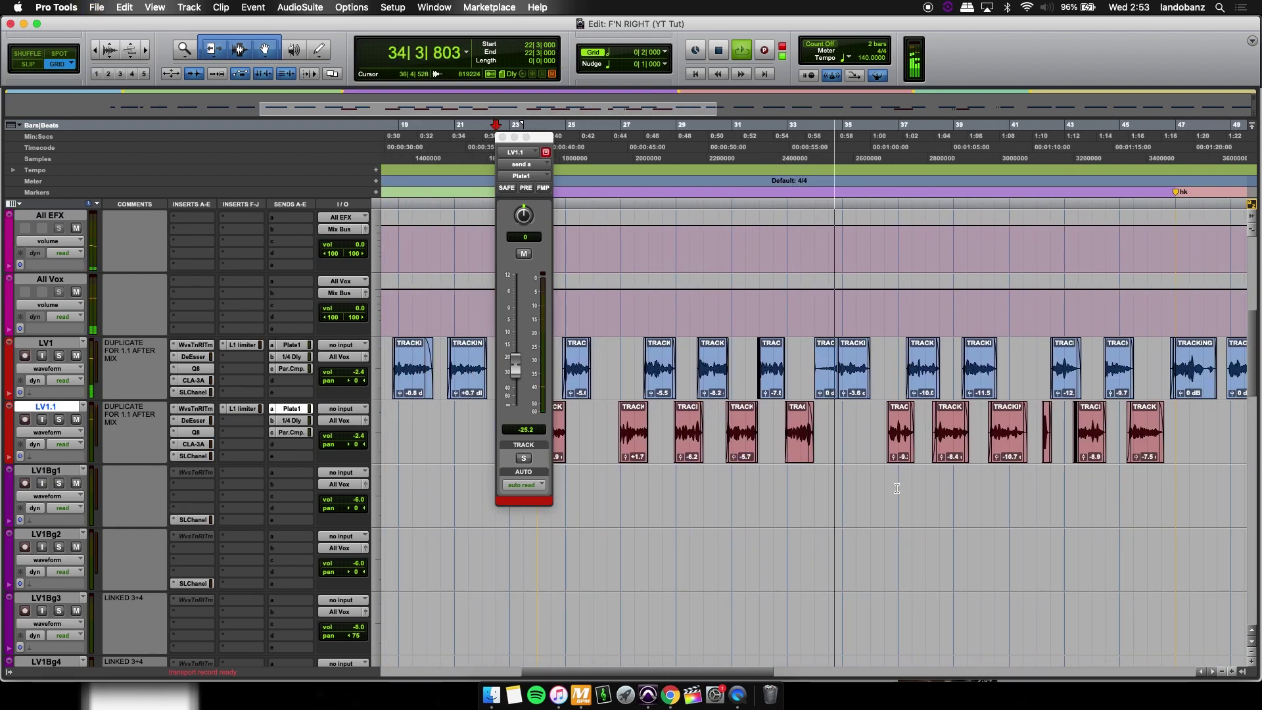
scroll(886, 481, "right", 2)
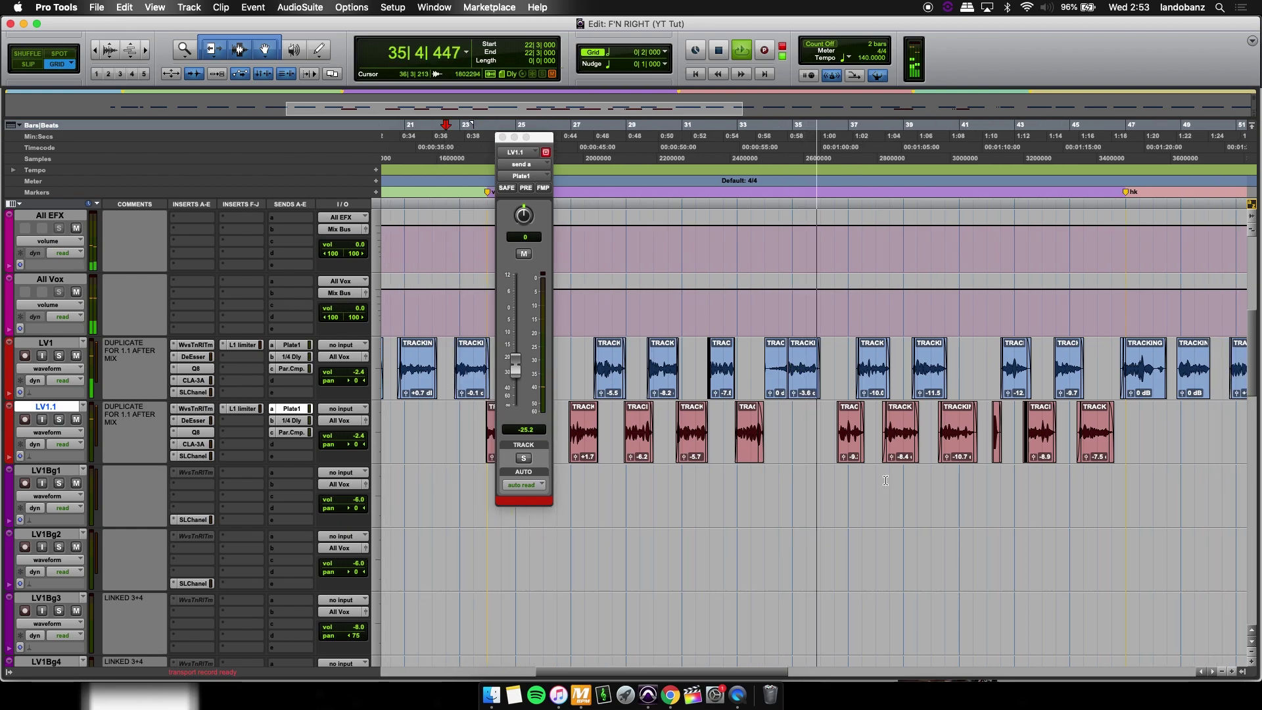
key("r")
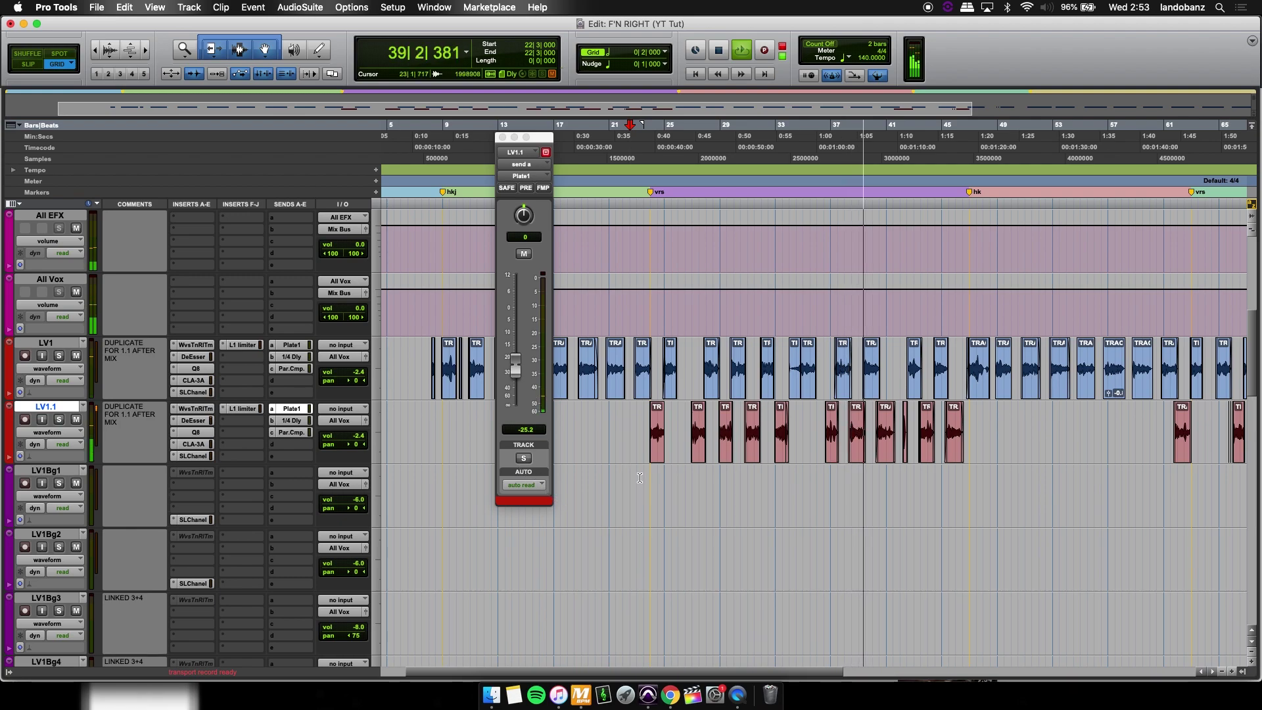
left_click_drag(636, 479, 976, 503)
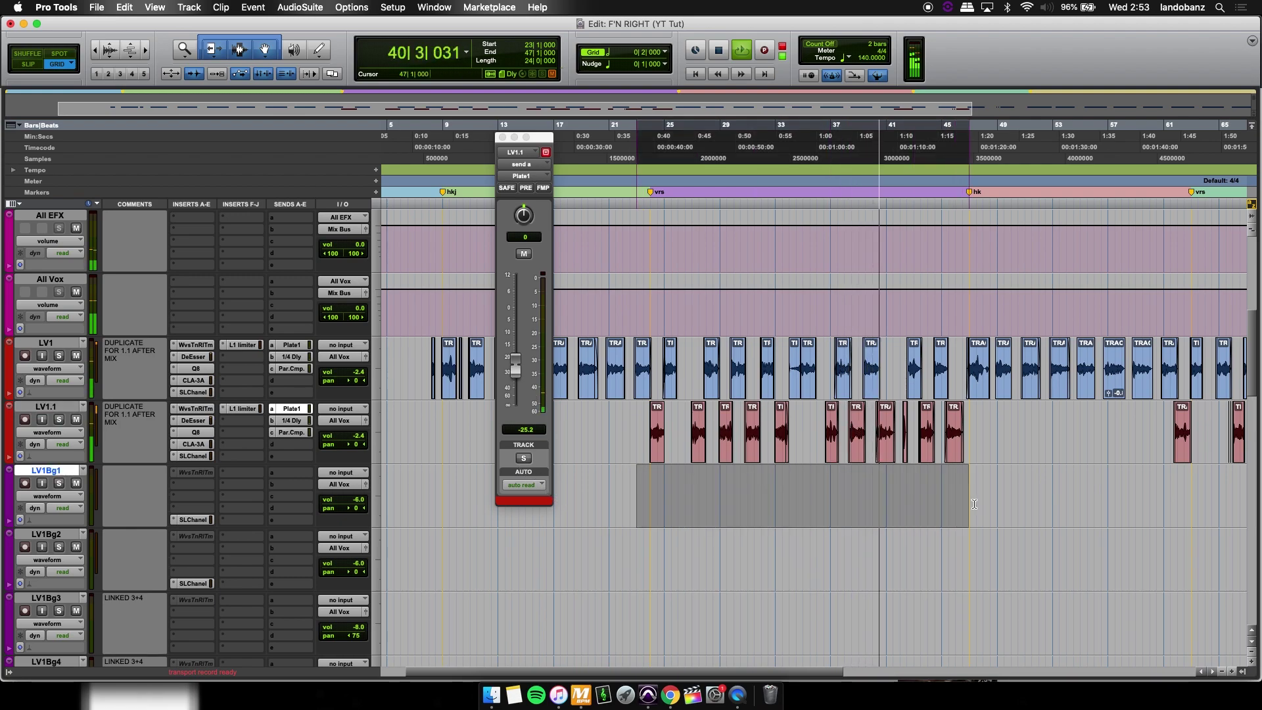
Stop playback and select both ad-lib tracks, LV1Lib1 and LV1Lib2.
scroll(914, 526, "down", 3)
scroll(906, 532, "down", 3)
key("space")
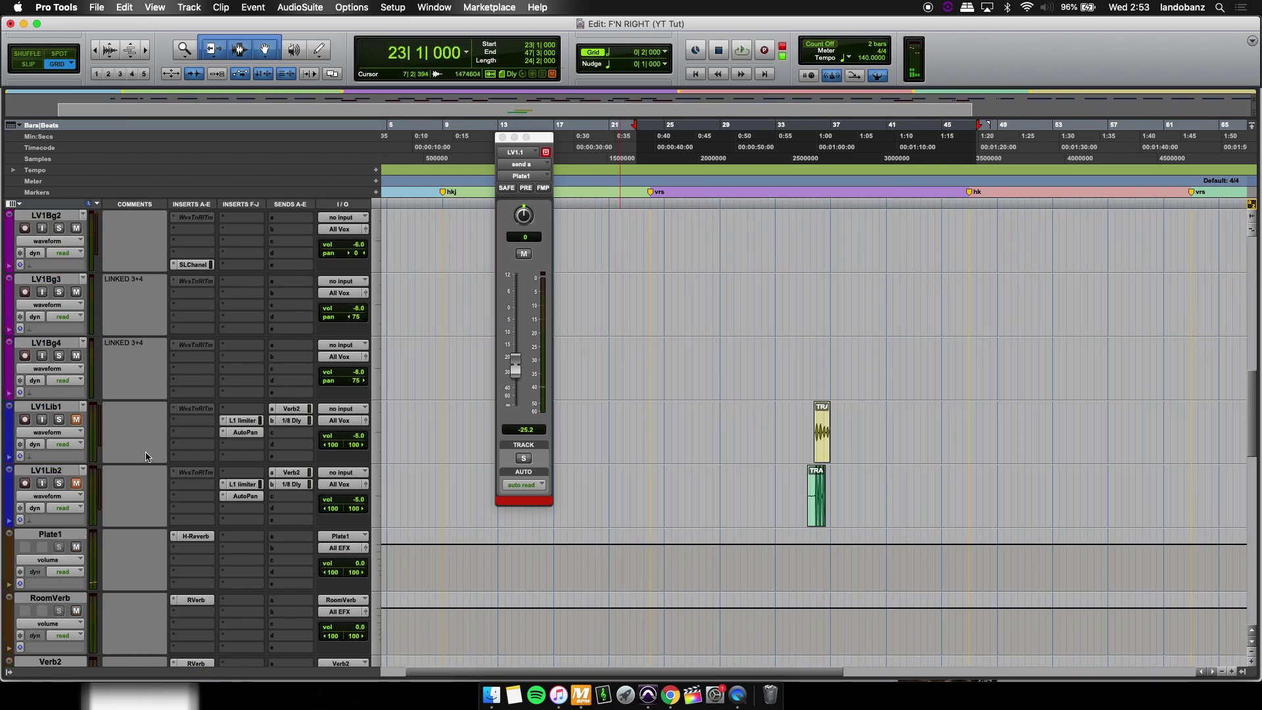
scroll(705, 561, "up", 3)
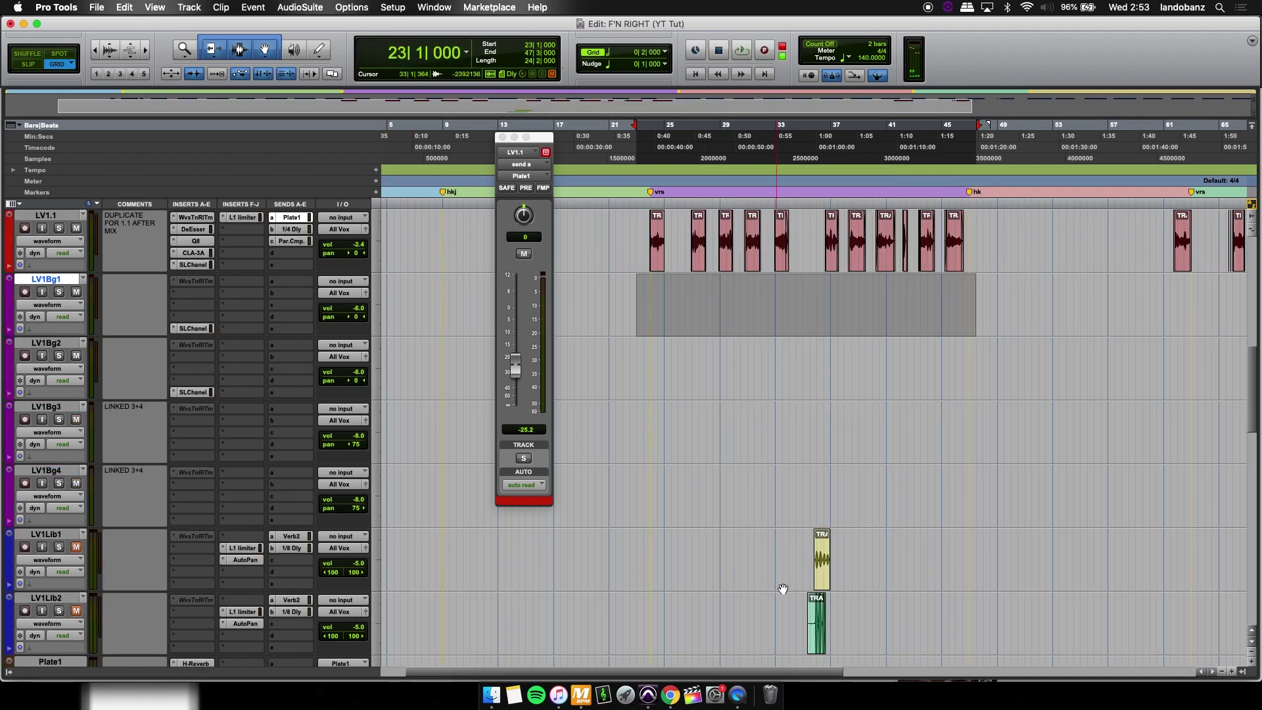
left_click(788, 582)
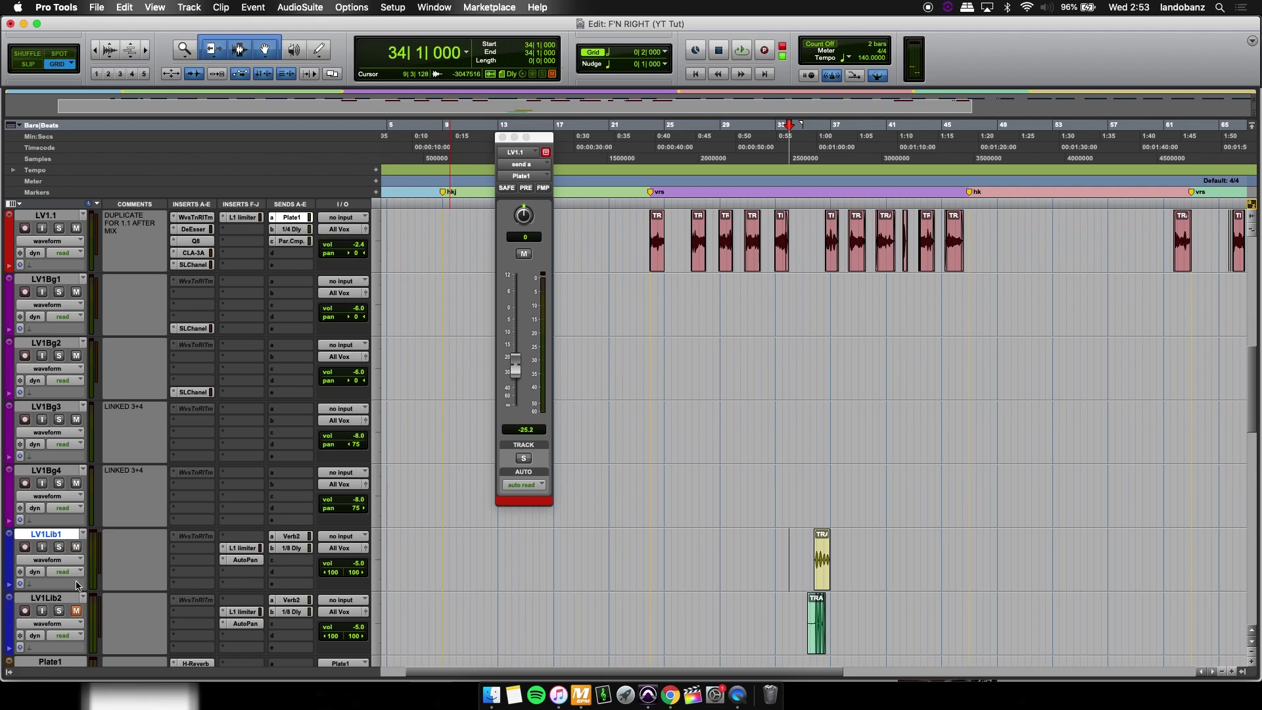
key("shift+semicolon")
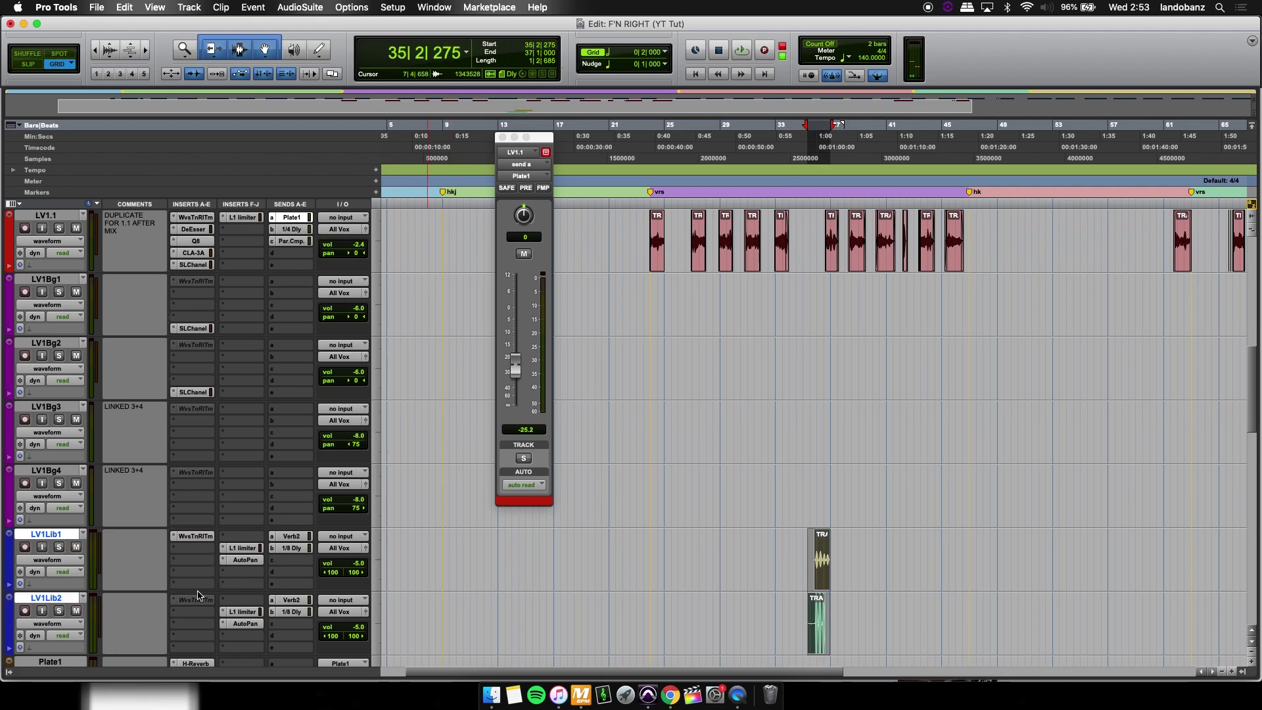
Copy the WvsTnRITm, DeEsser, Q8 and SLChanel inserts onto LV1Lib1 and LV1Lib2.
left_click_drag(194, 603, 194, 603)
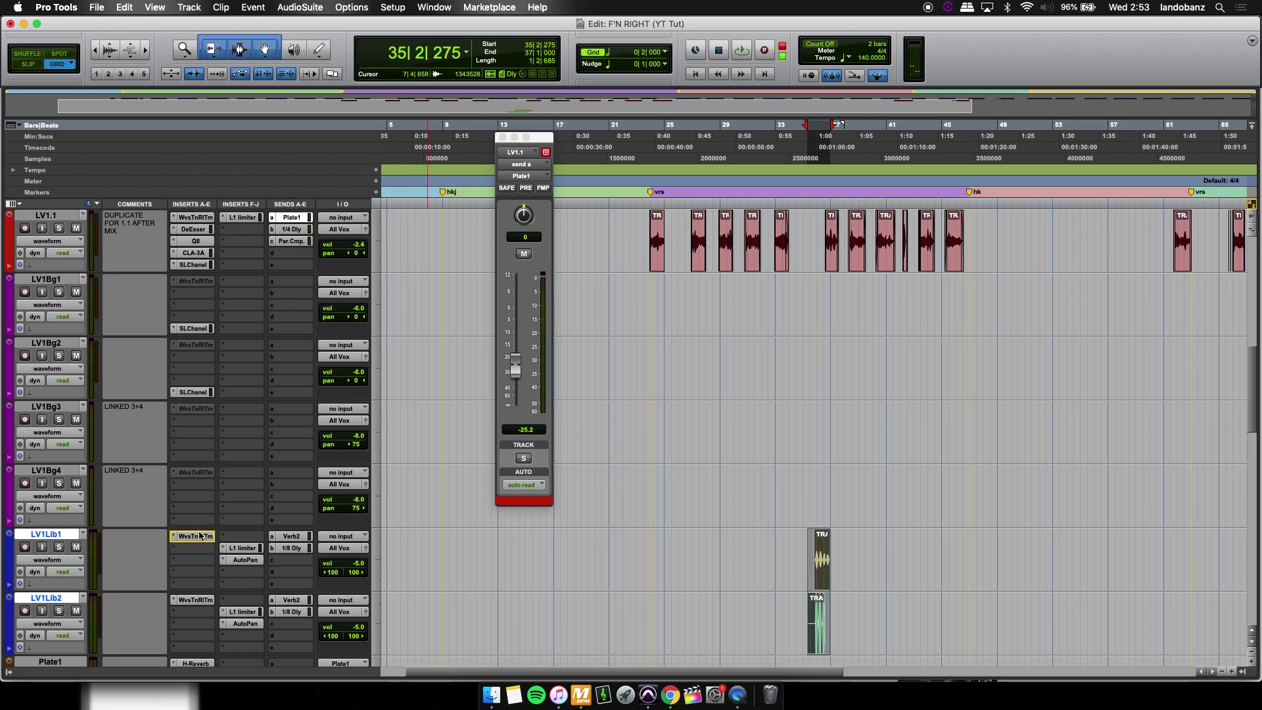
left_click_drag(191, 553, 190, 552)
left_click_drag(192, 548, 208, 620)
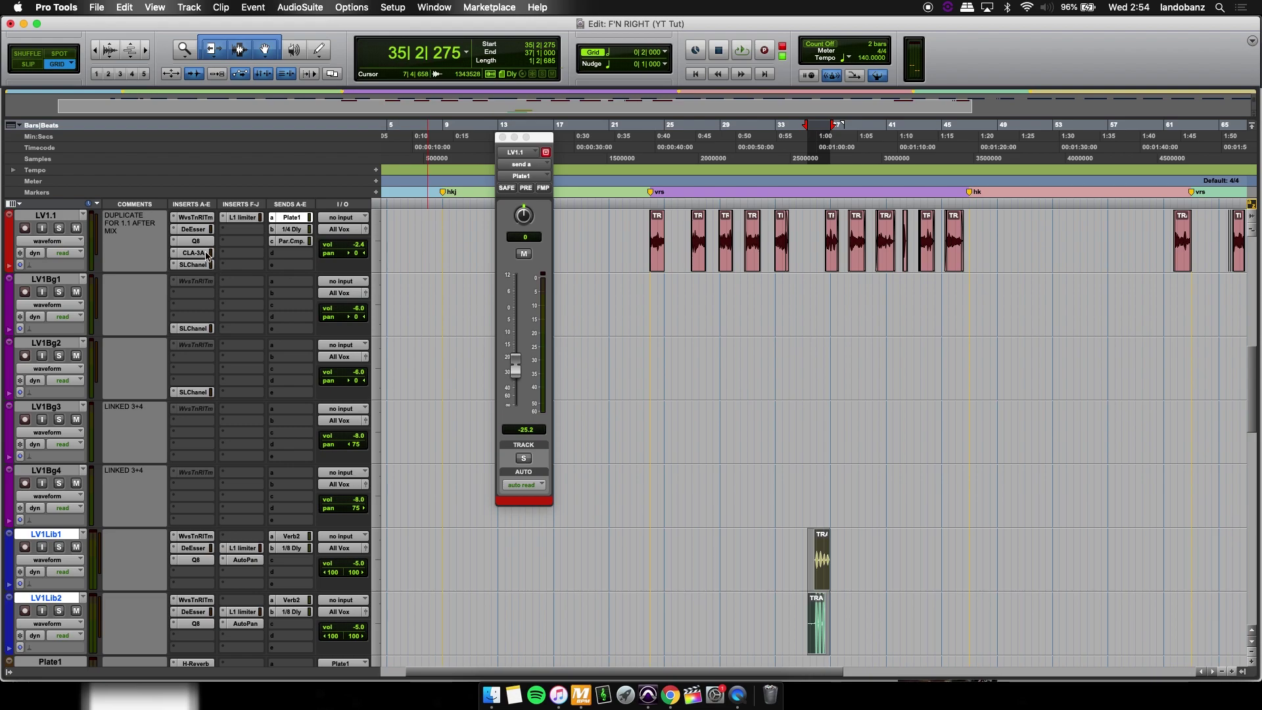
left_click_drag(192, 267, 202, 577)
left_click_drag(201, 372, 201, 639)
Open LV1Lib1's SSL channel strip and play with both ad-lib tracks soloed.
left_click(190, 572)
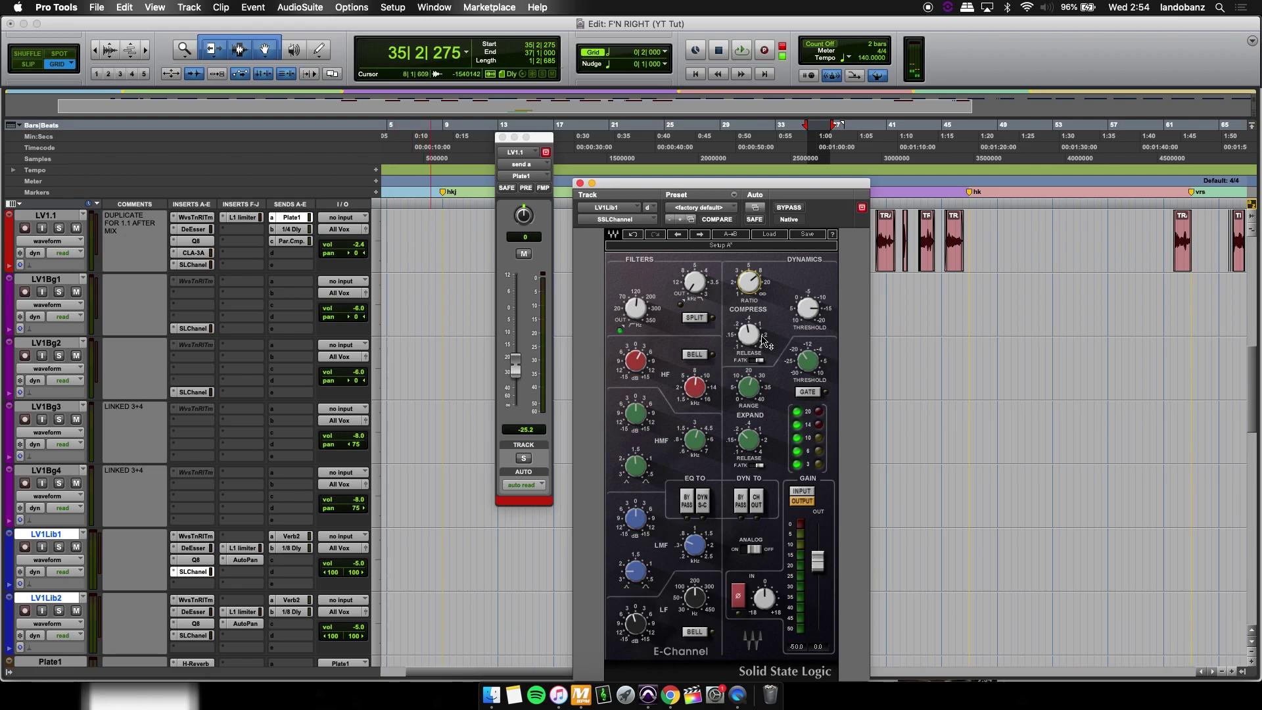
key("space")
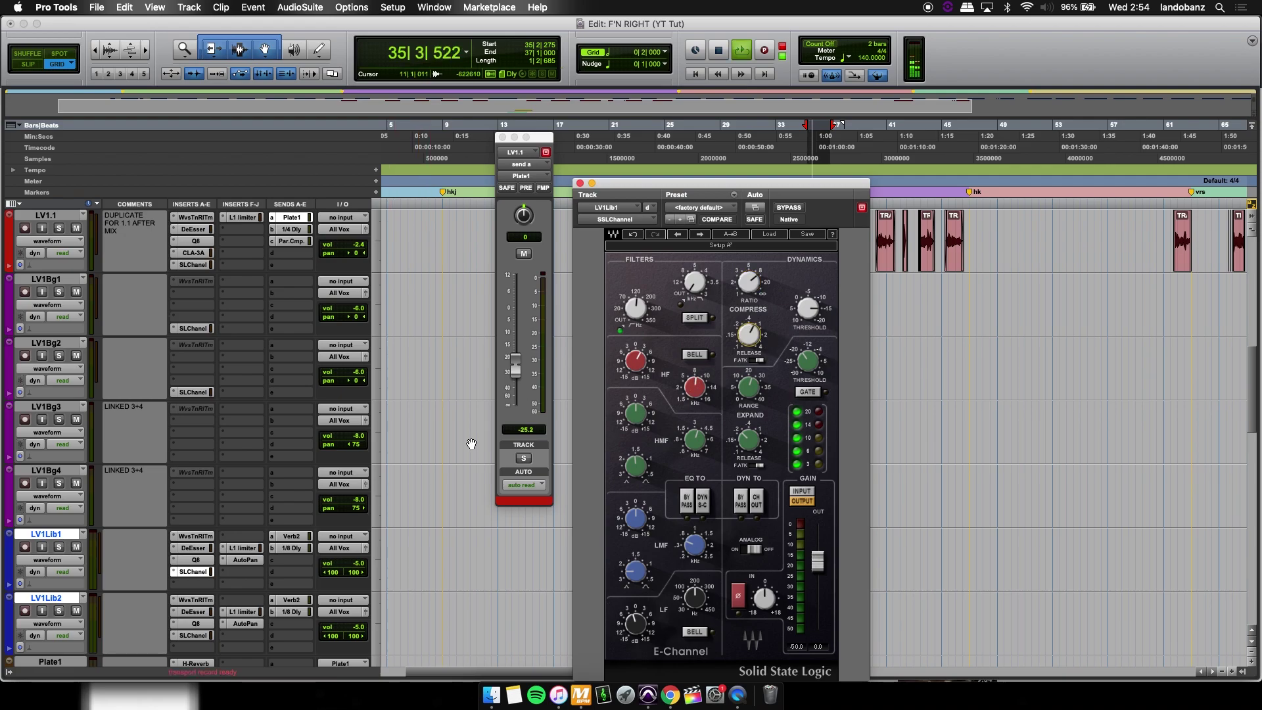
left_click(58, 548)
left_click(59, 547)
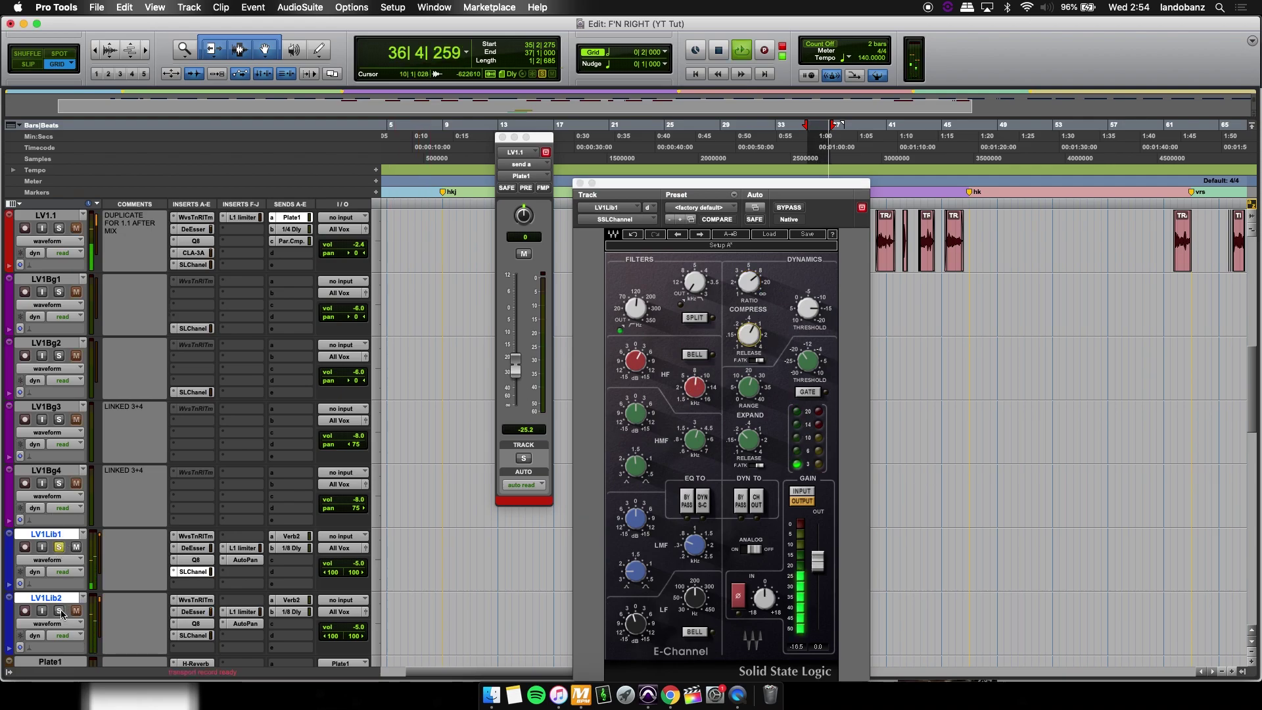
left_click(58, 611)
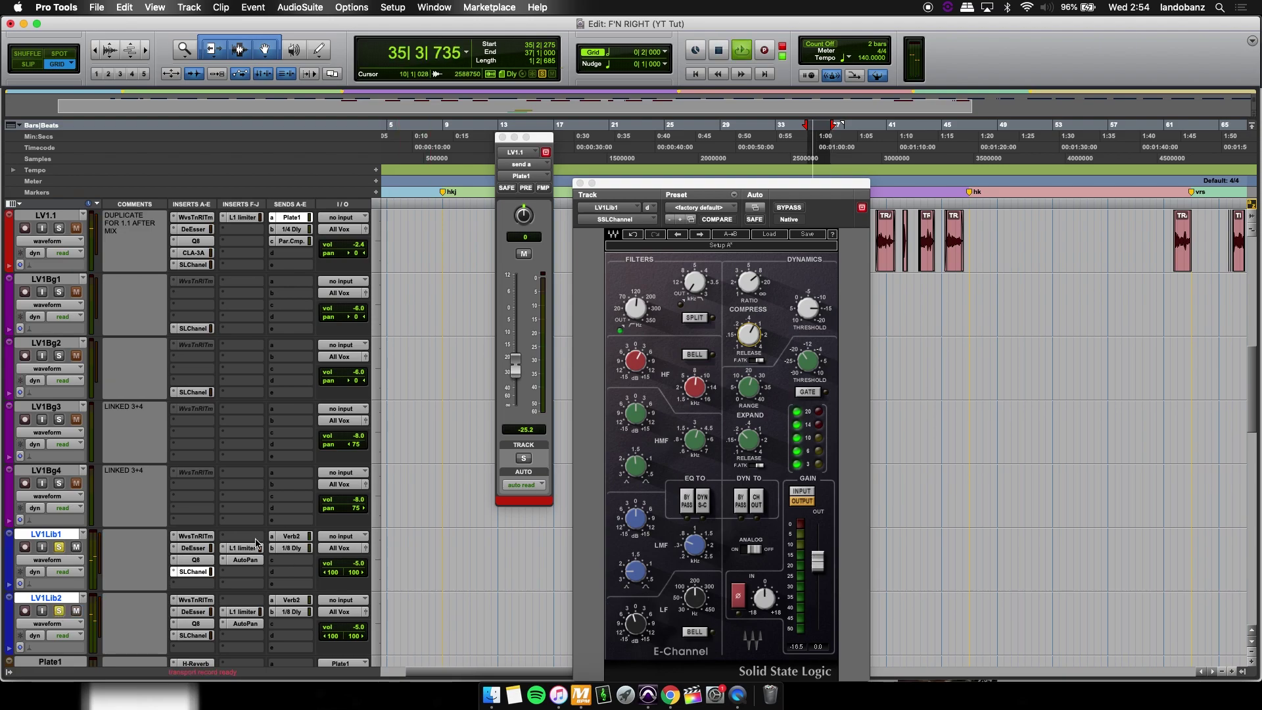
Bypass the ad-lib plugins to compare, then re-enable all inserts on both tracks.
left_click(194, 642, "super")
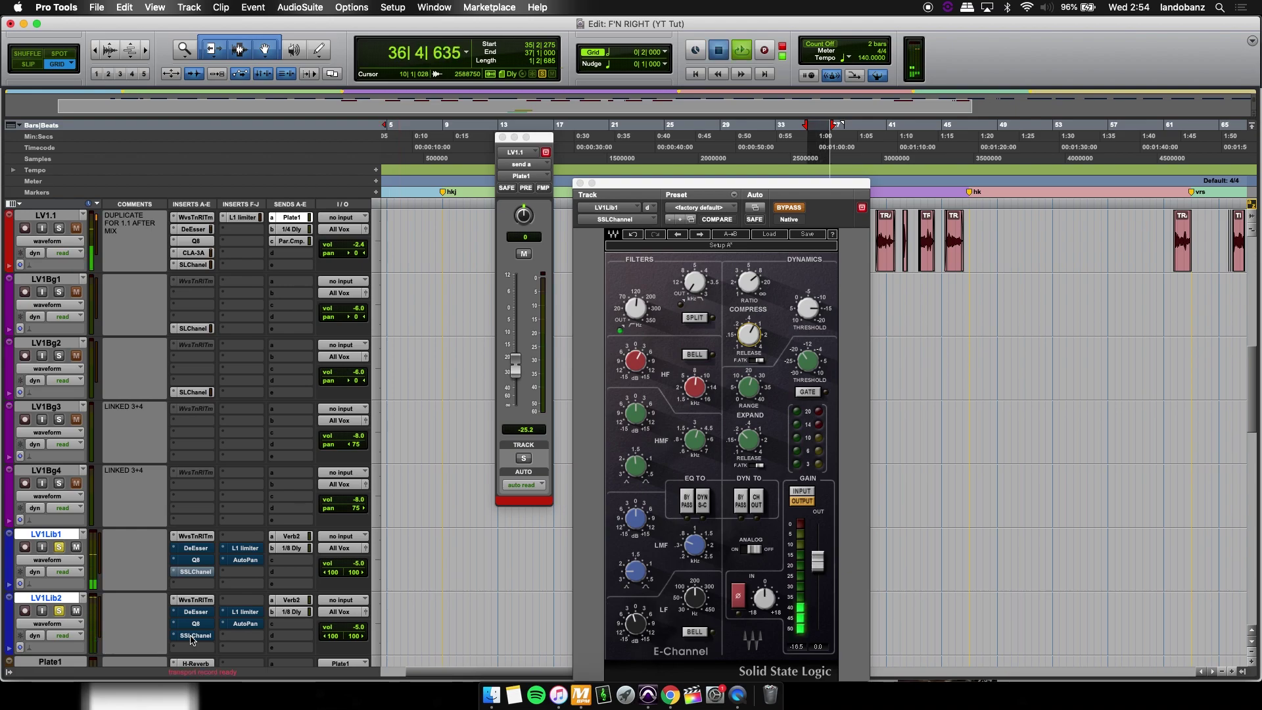
left_click(192, 637, "super")
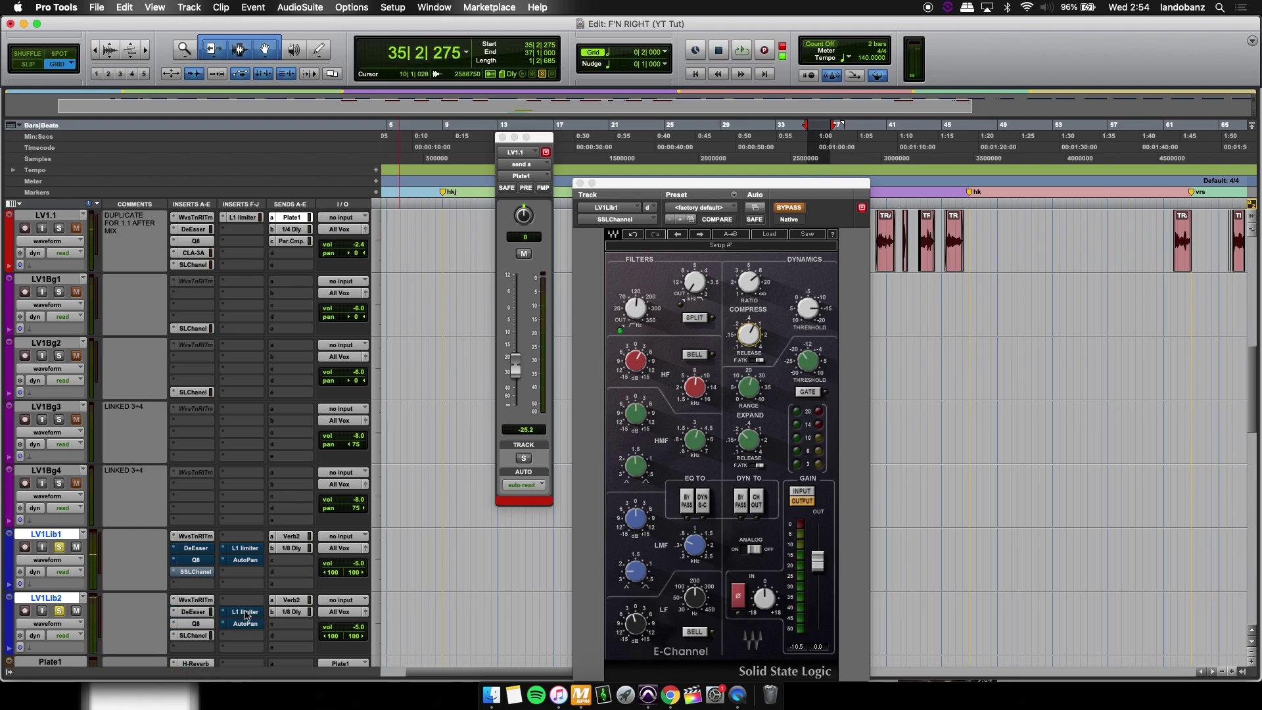
left_click(243, 563, "super")
left_click(197, 571, "super")
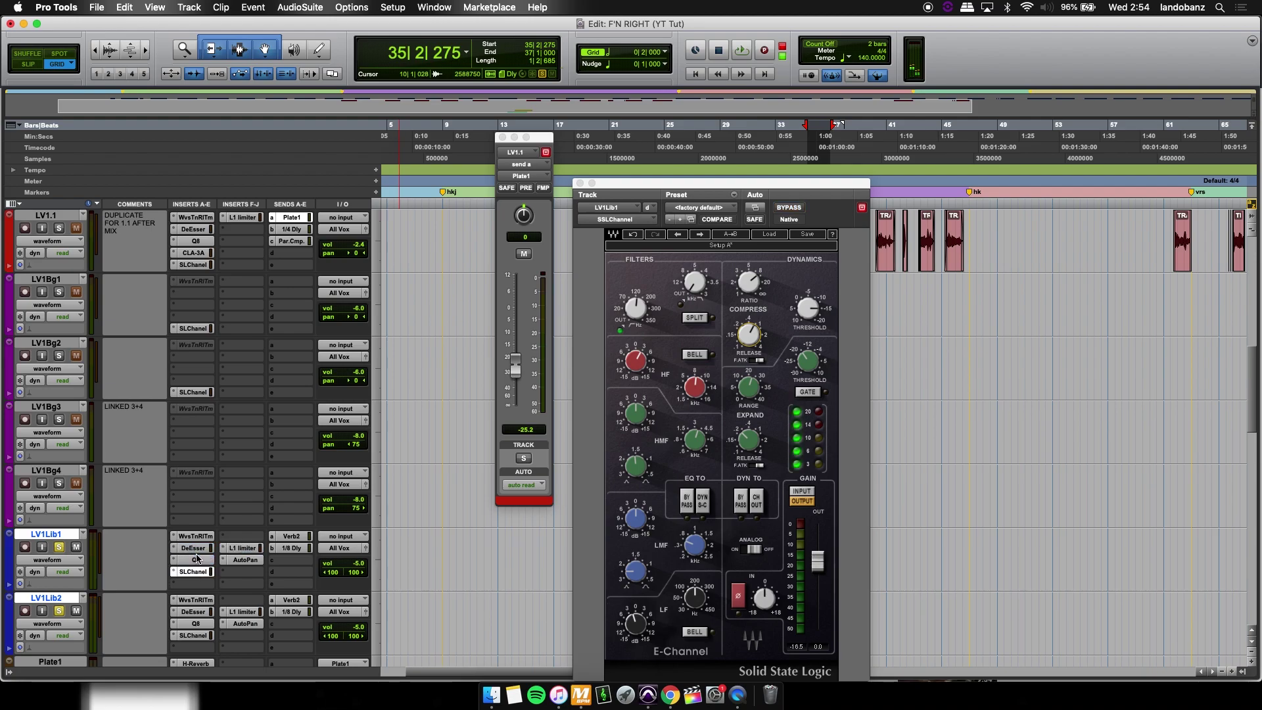
Close the SSL window and raise LV1Lib1's Verb2 reverb send to about -3.6 dB.
left_click(579, 184)
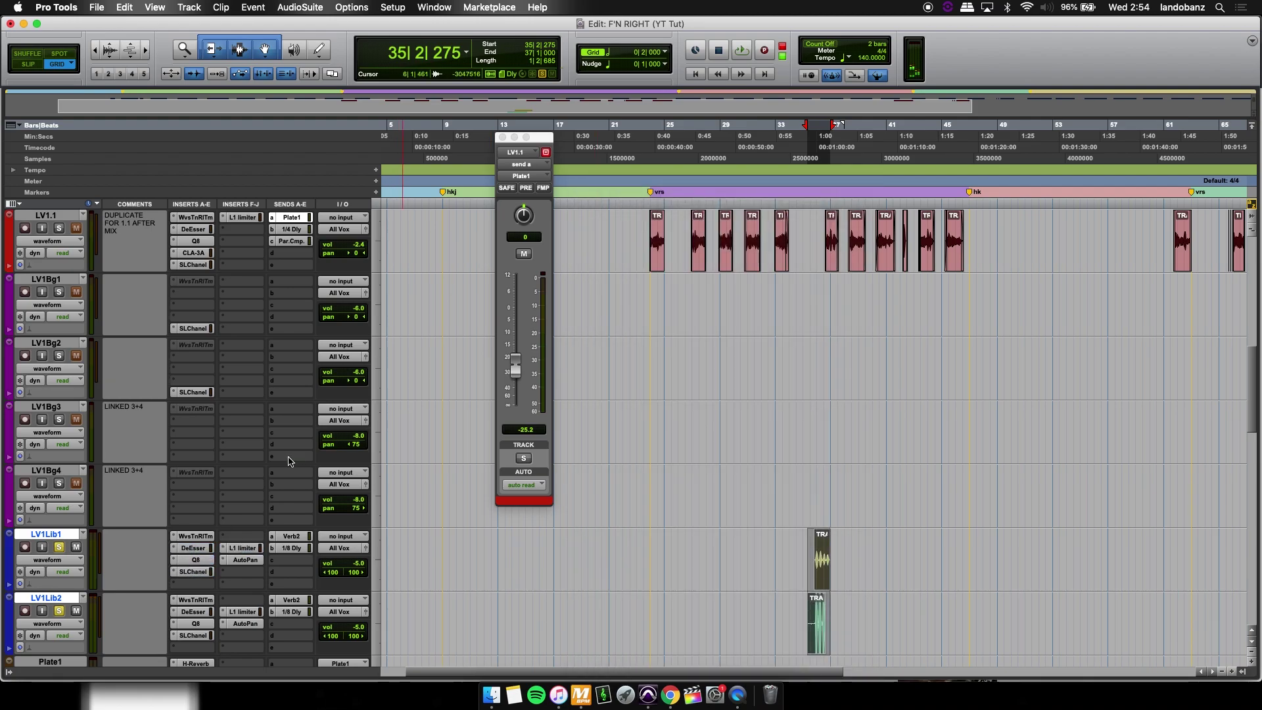
key("super+bracketright")
left_click(291, 536)
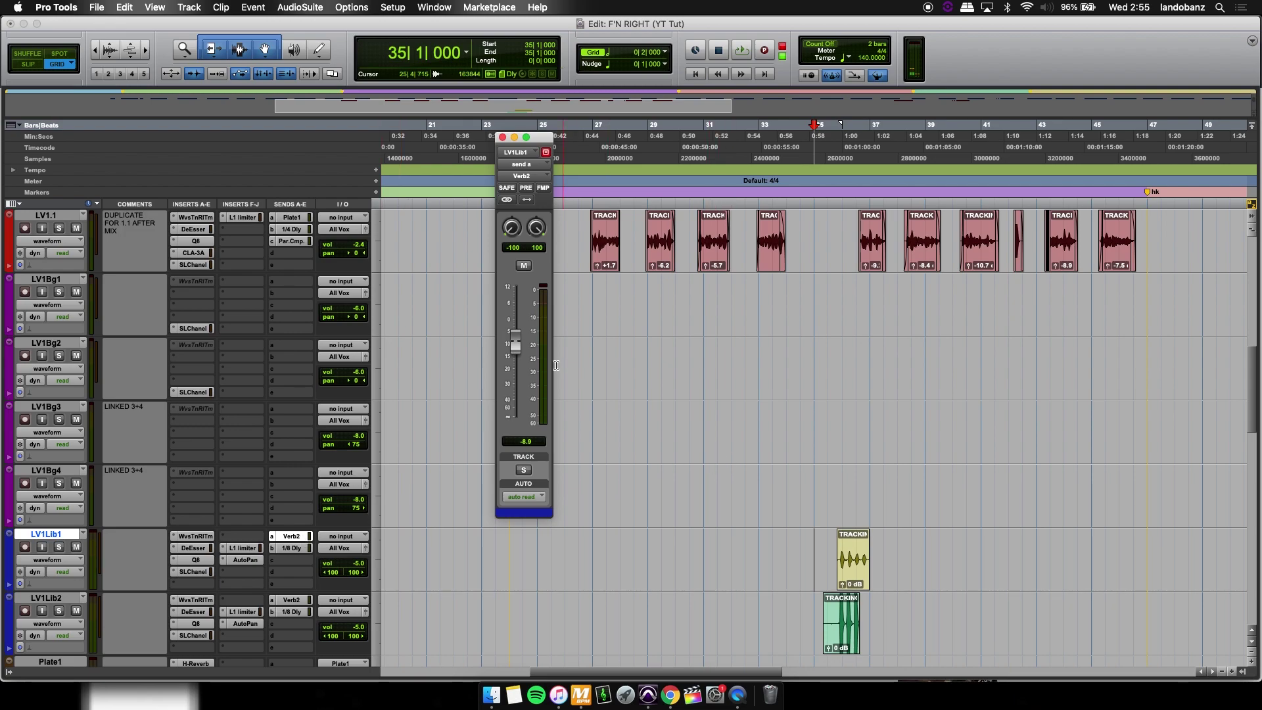
key("space")
left_click_drag(518, 328, 519, 326)
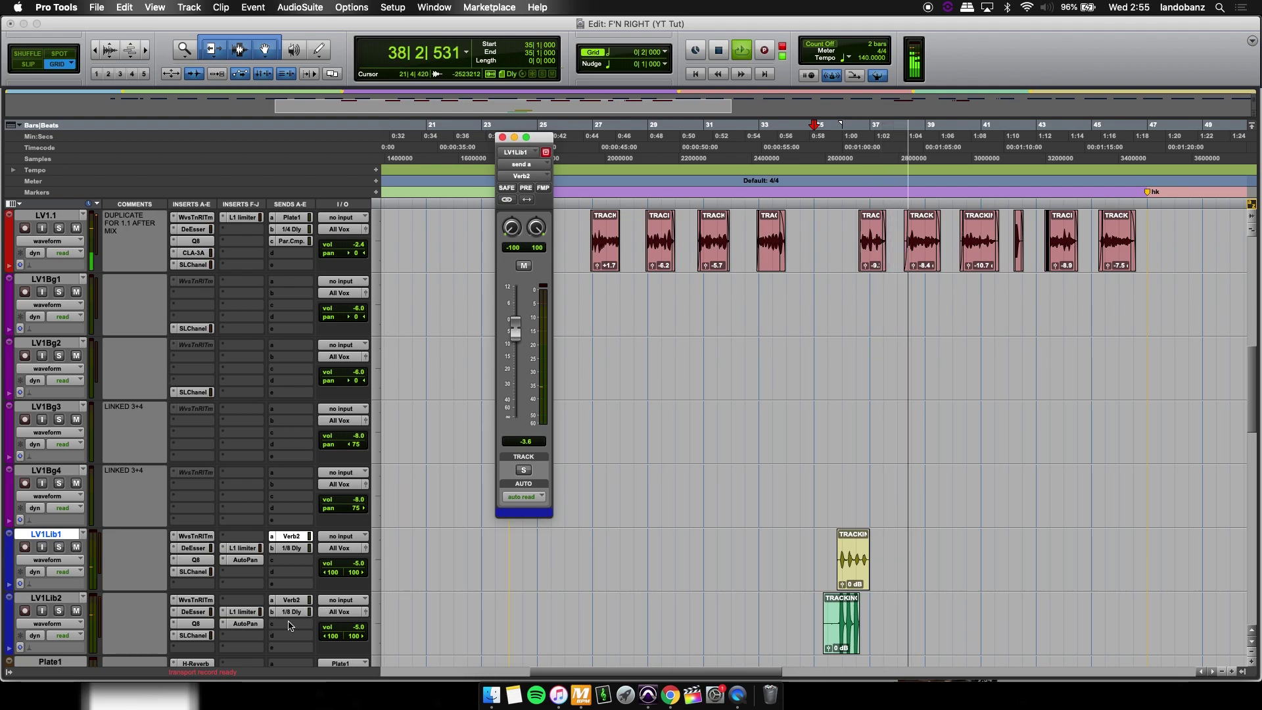
Set LV1Lib2's 1/8 Dly delay send to -17.0 dB during playback.
left_click(291, 611)
left_click_drag(516, 417, 515, 359)
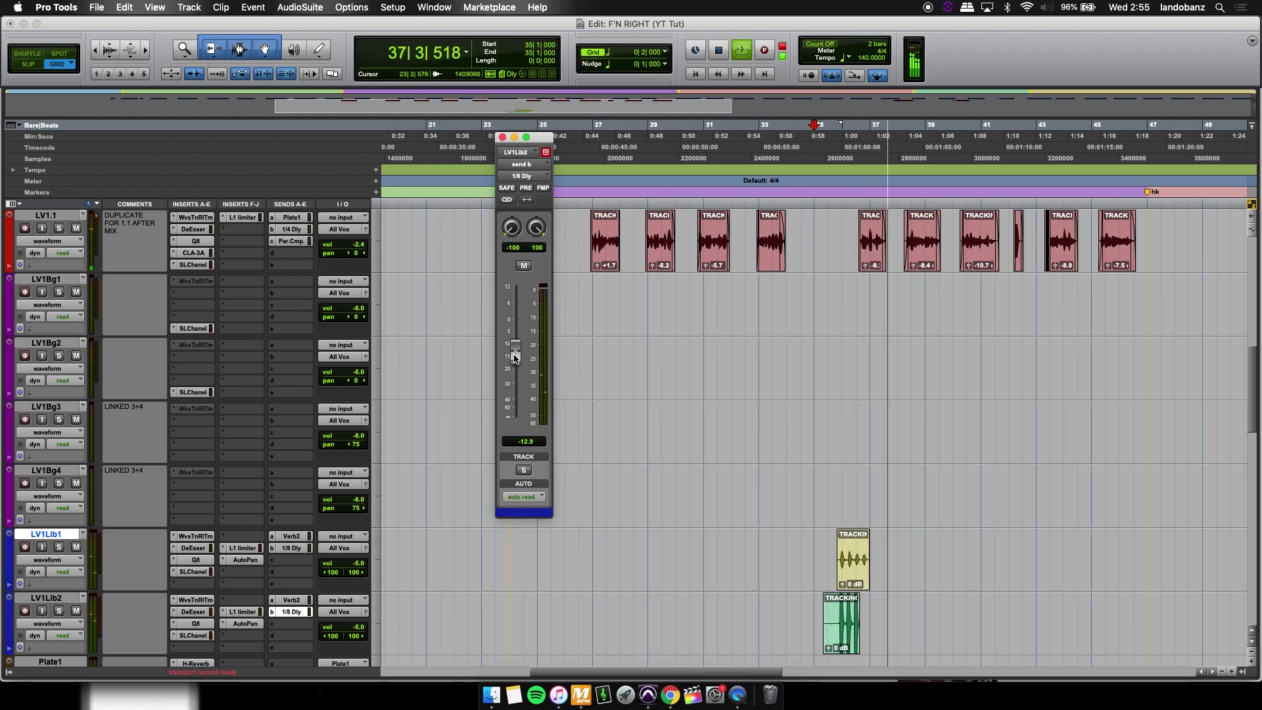
left_click_drag(516, 355, 515, 361)
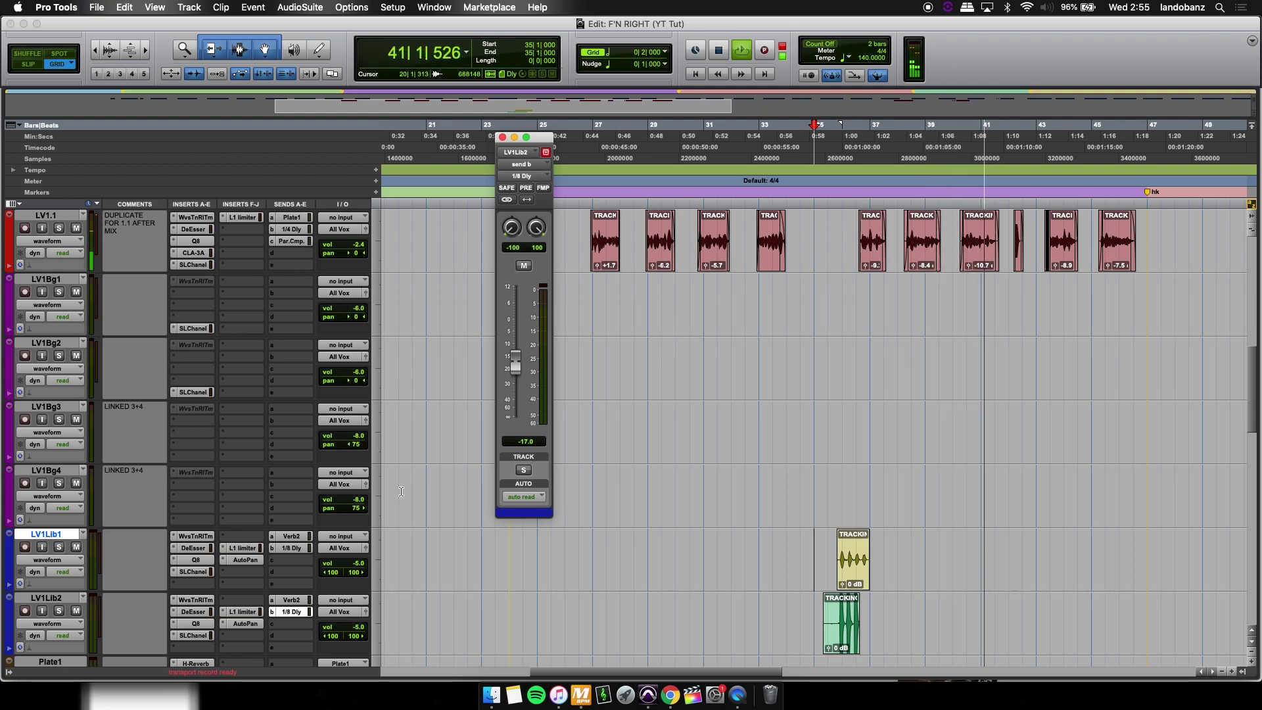
key("super+bracketleft")
scroll(617, 403, "right", 5)
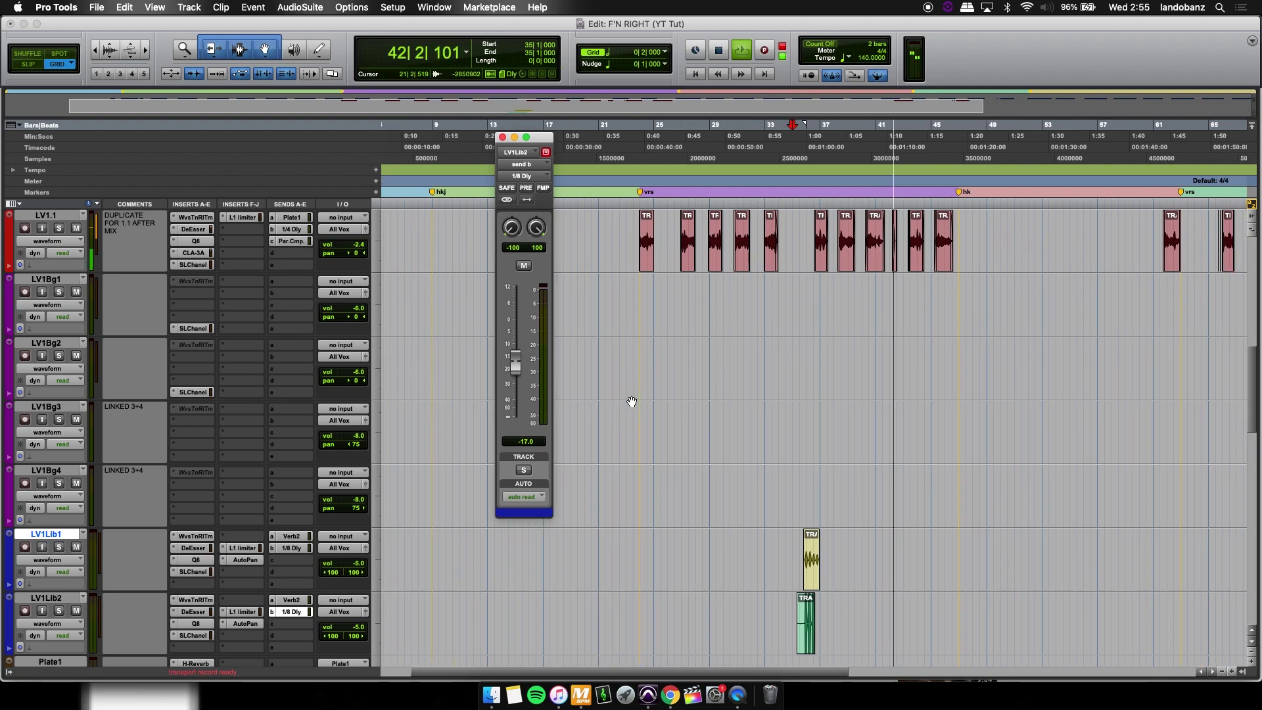
scroll(631, 402, "up", 4)
scroll(714, 403, "right", 5)
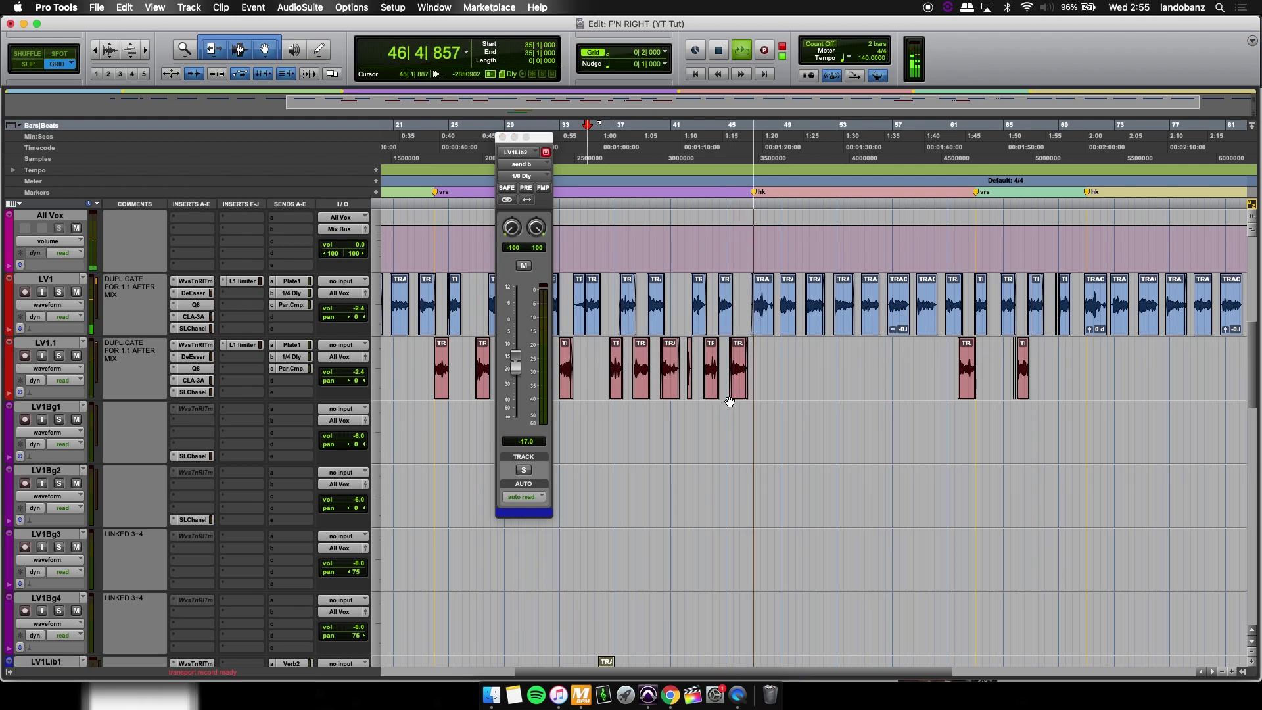
Stop playback, close LV1Lib2's 1/8 Dly send window and place the cursor at bar 9 on LV1.1.
left_click(730, 403)
key("space")
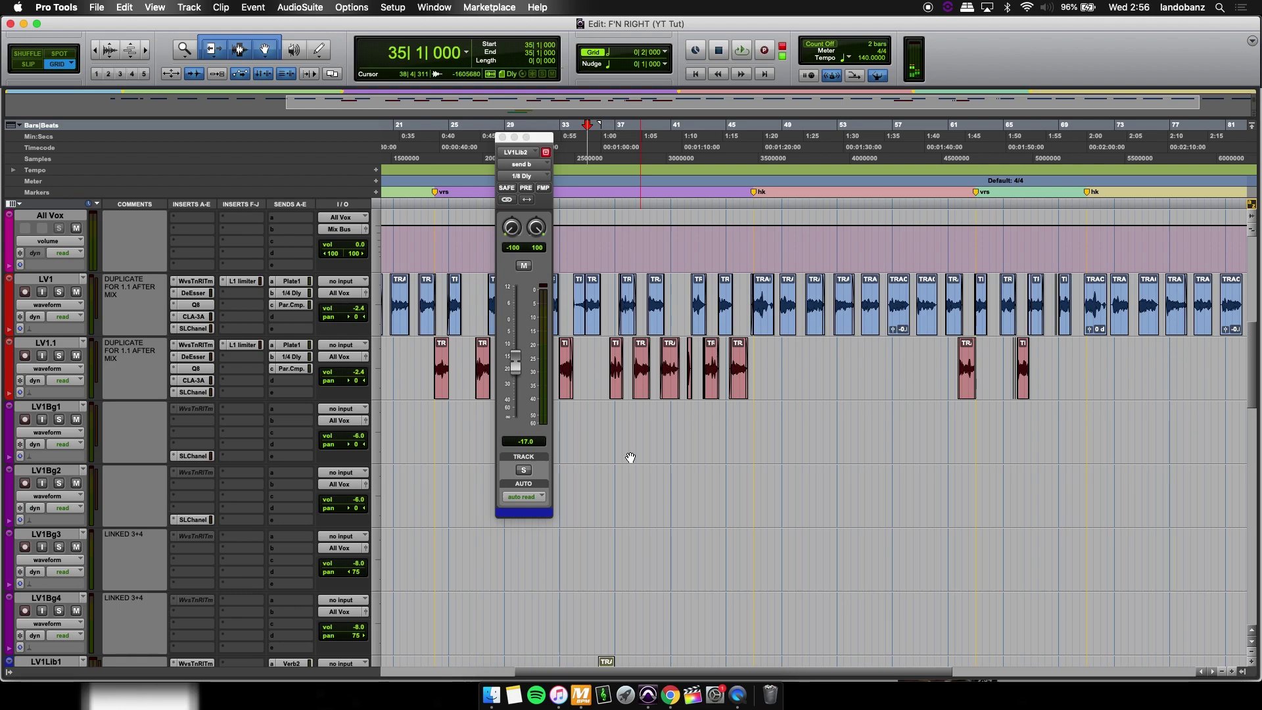
scroll(630, 458, "down", 2)
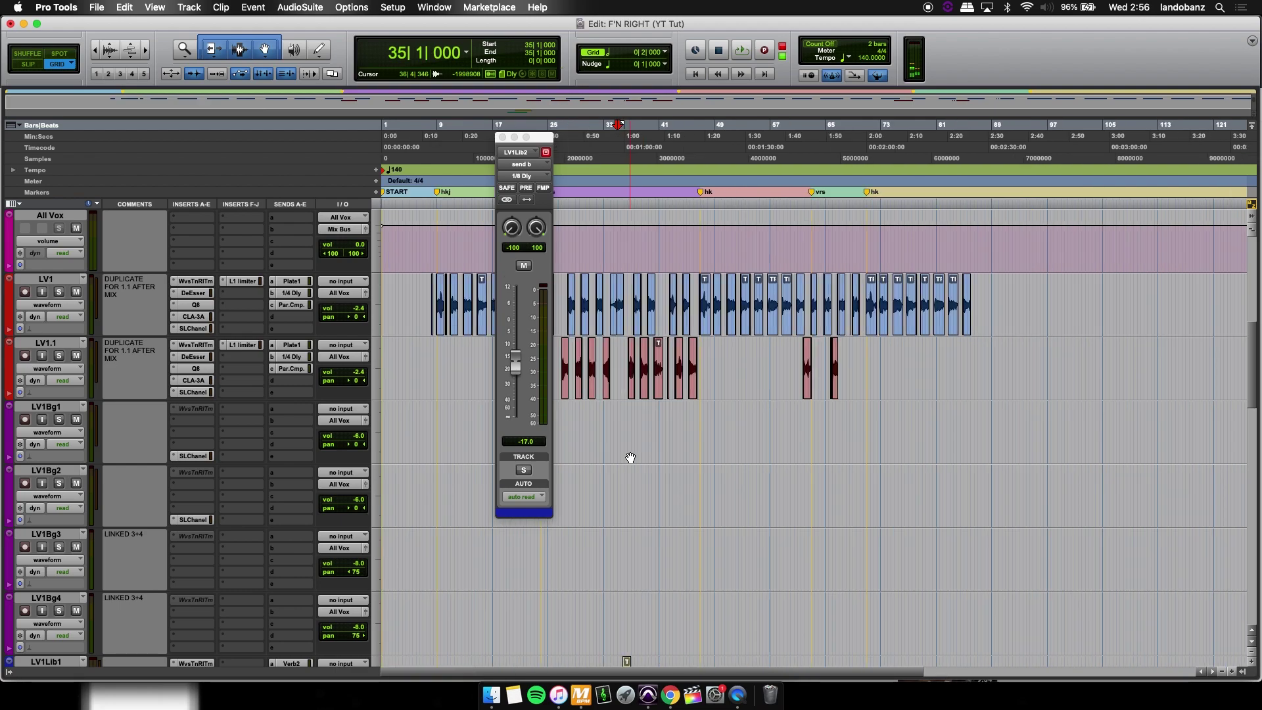
left_click(503, 137)
left_click(441, 353)
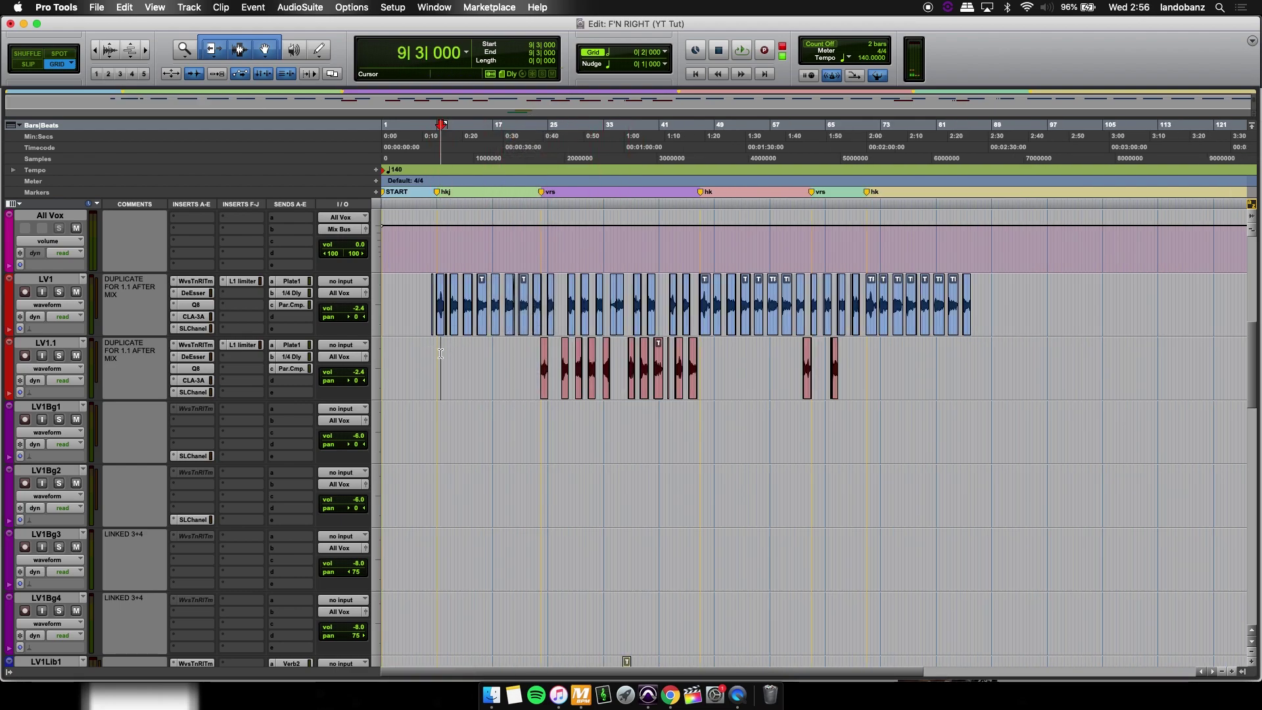